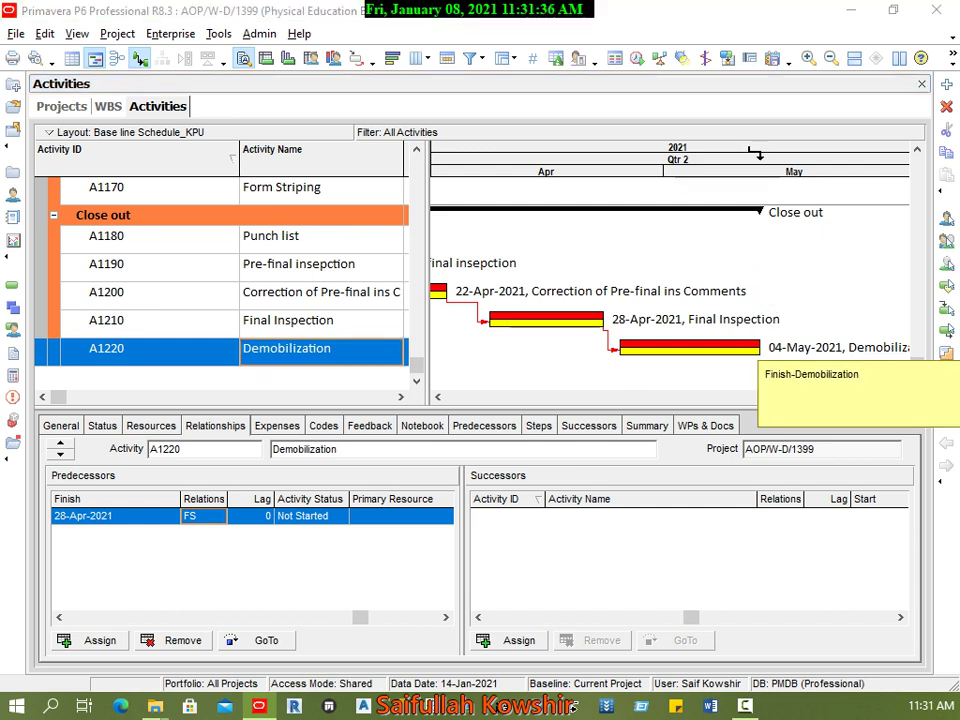
Examine the start and finish milestones, their relationships and their dates on the January 2021 Gantt chart
mouse_move(624, 160)
left_mouse_down()
mouse_move(430, 240)
mouse_move(429, 251)
mouse_move(431, 184)
mouse_move(583, 137)
mouse_move(702, 135)
mouse_move(662, 130)
mouse_move(855, 195)
mouse_move(657, 145)
mouse_move(625, 181)
left_mouse_up()
left_click_drag(468, 203, 864, 171)
left_click(328, 356)
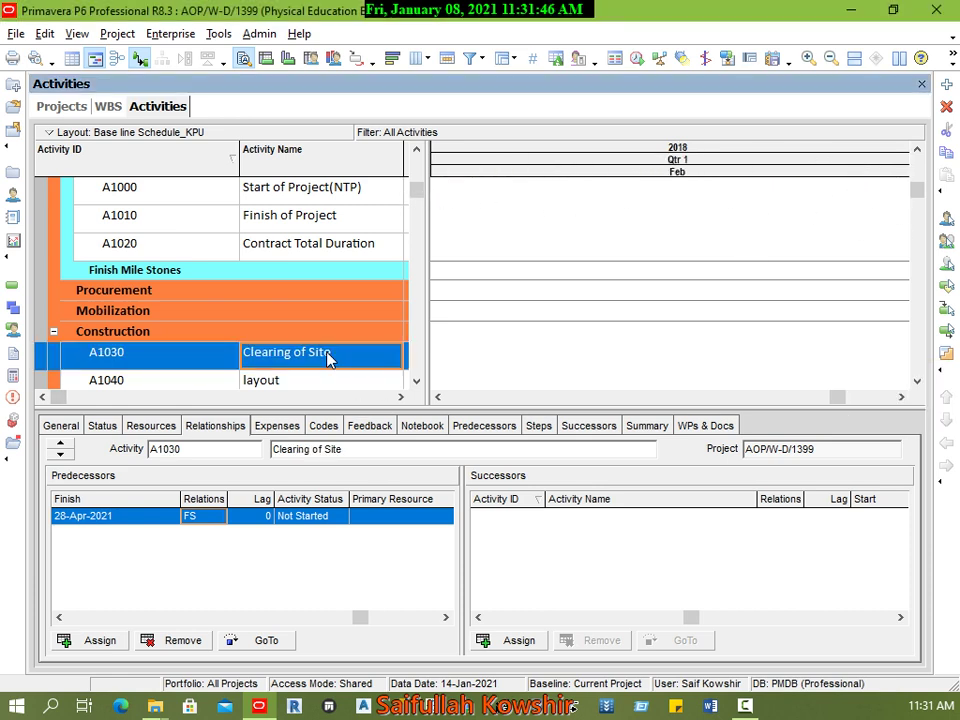
scroll(516, 449, "up", 1)
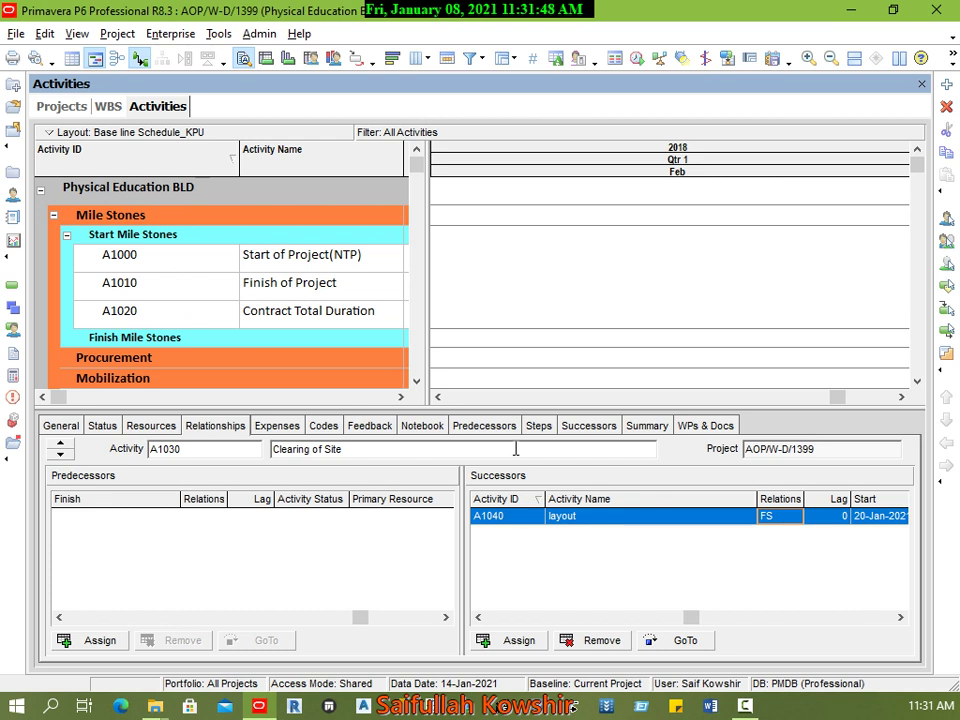
left_click(294, 284)
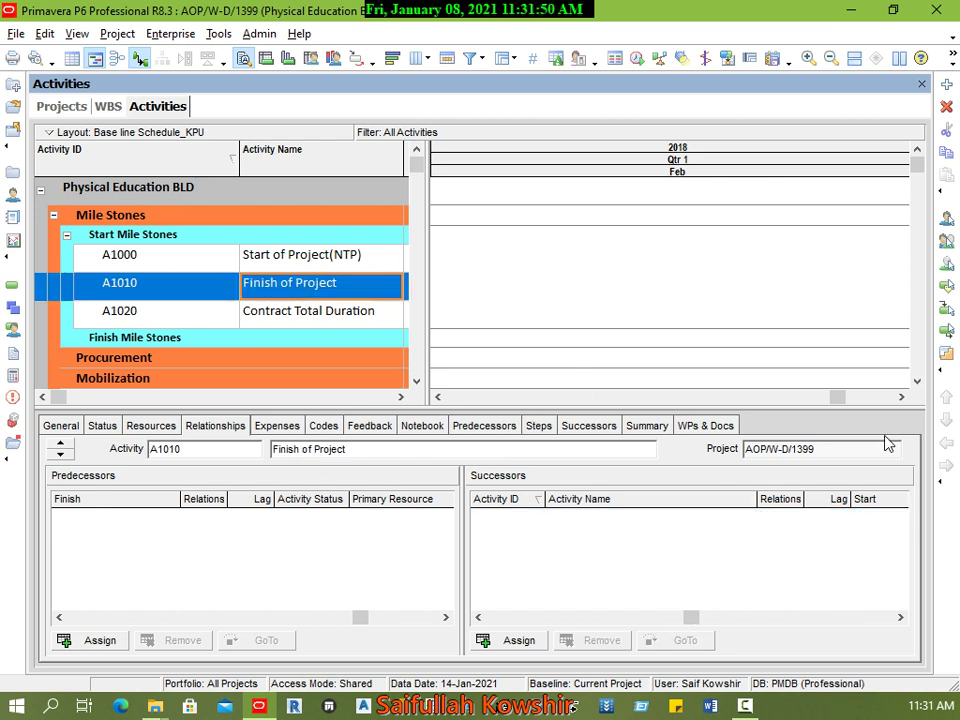
left_click_drag(845, 399, 458, 442)
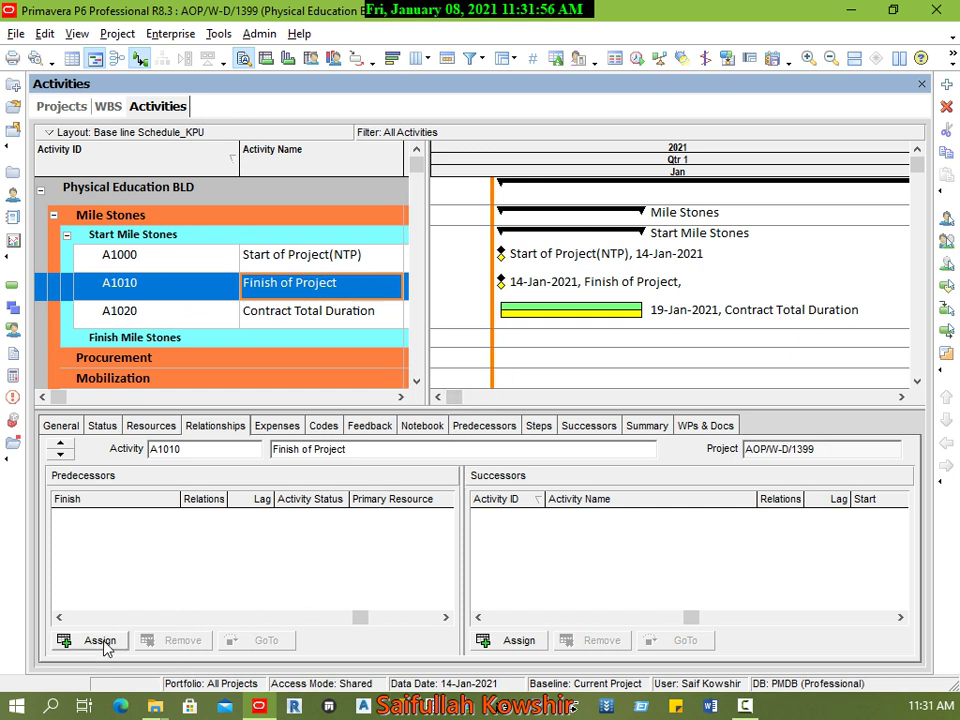
left_click(343, 312)
left_click(337, 291)
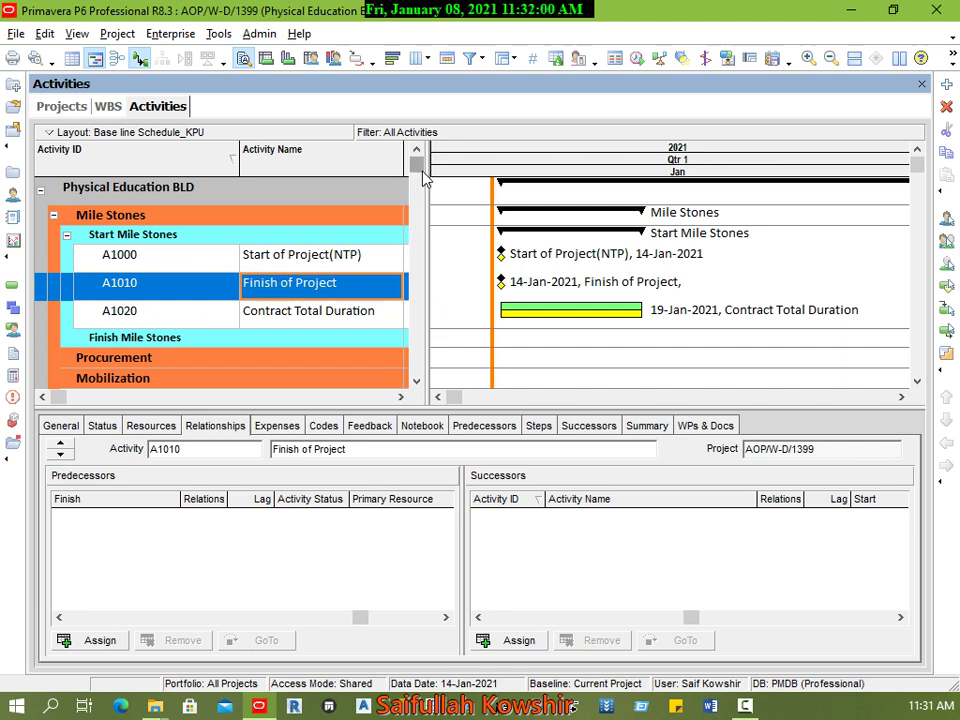
Assign Finish of Project (A1010) as a predecessor of the Demobilization activity (A1220)
left_click_drag(424, 177, 426, 386)
left_click(337, 356)
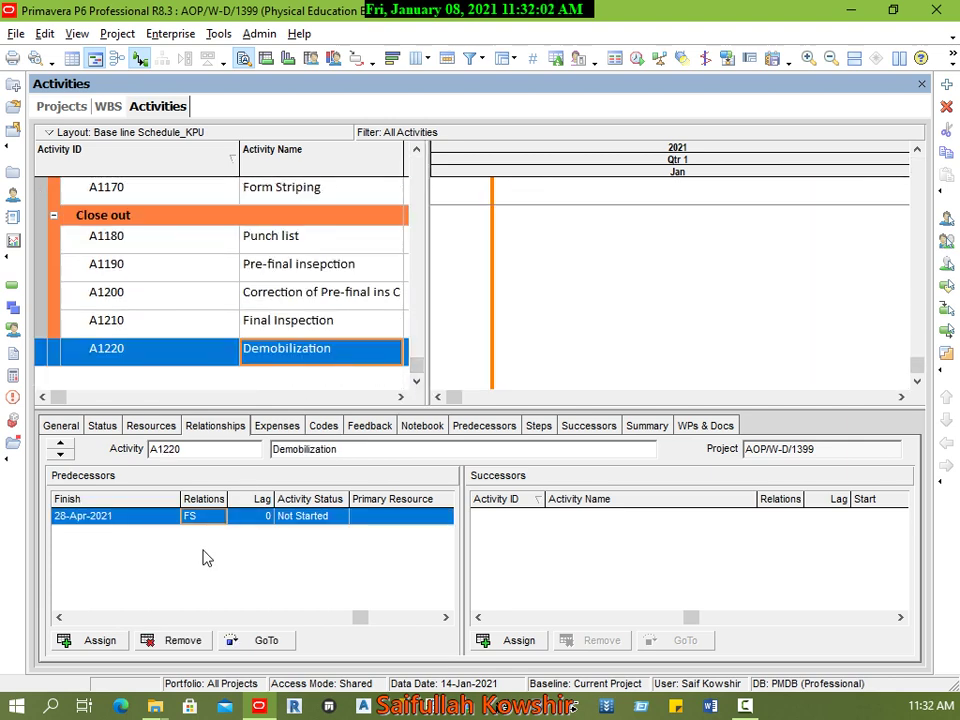
left_click(98, 640)
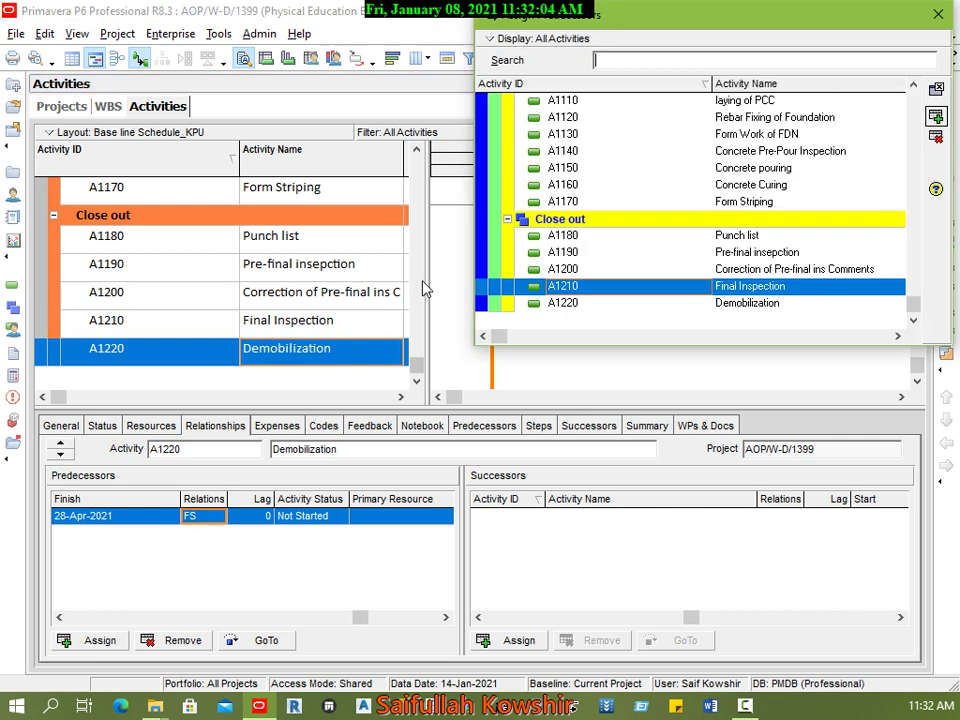
left_click_drag(911, 305, 911, 92)
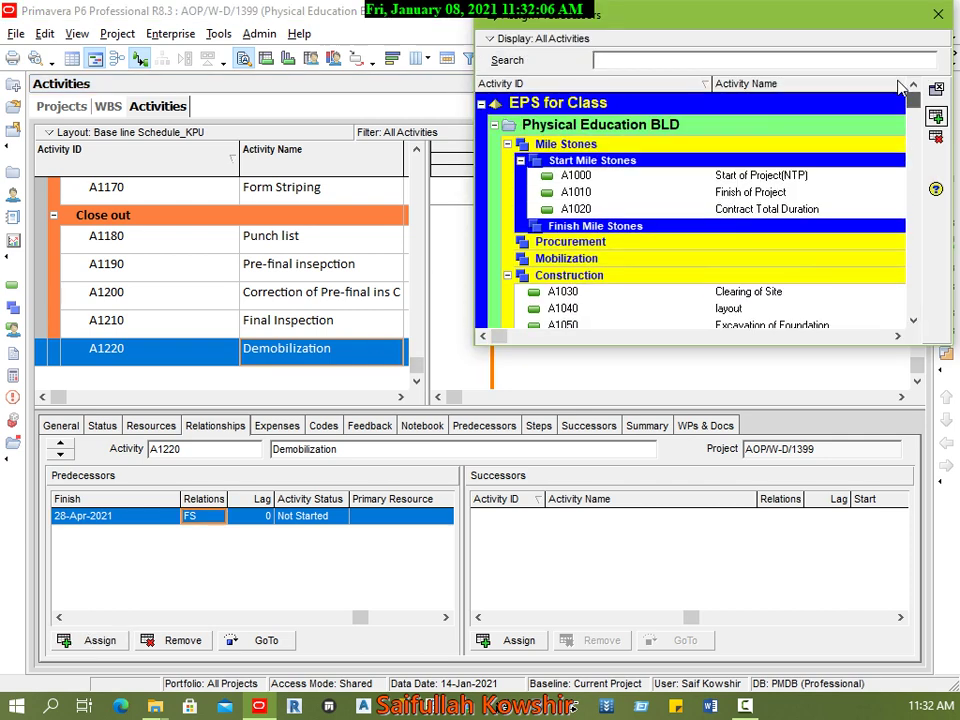
double_click(760, 192)
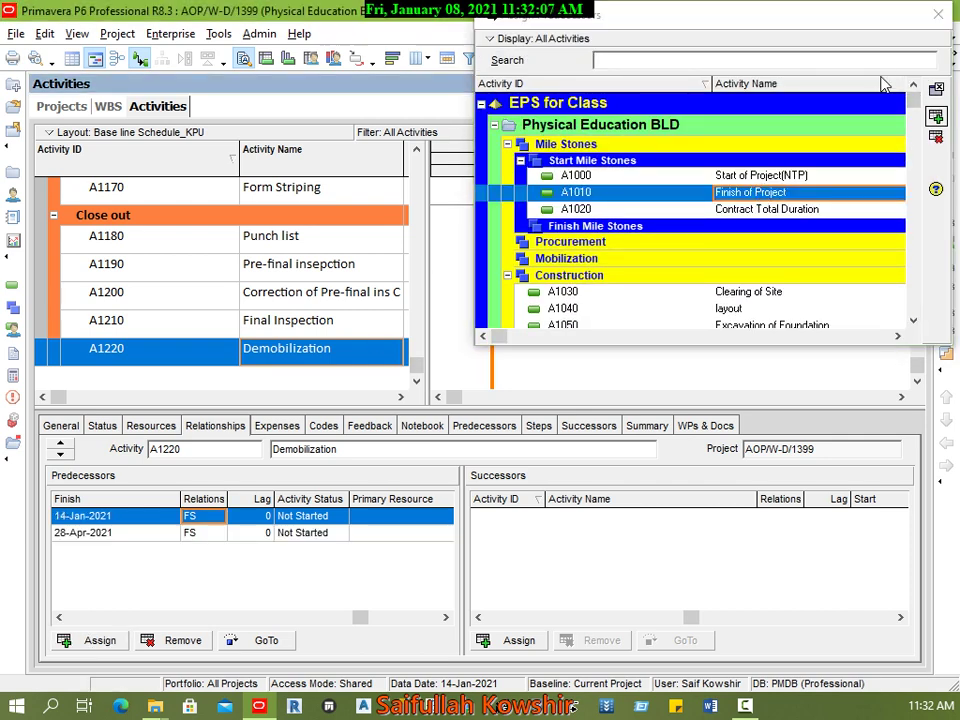
left_click(936, 89)
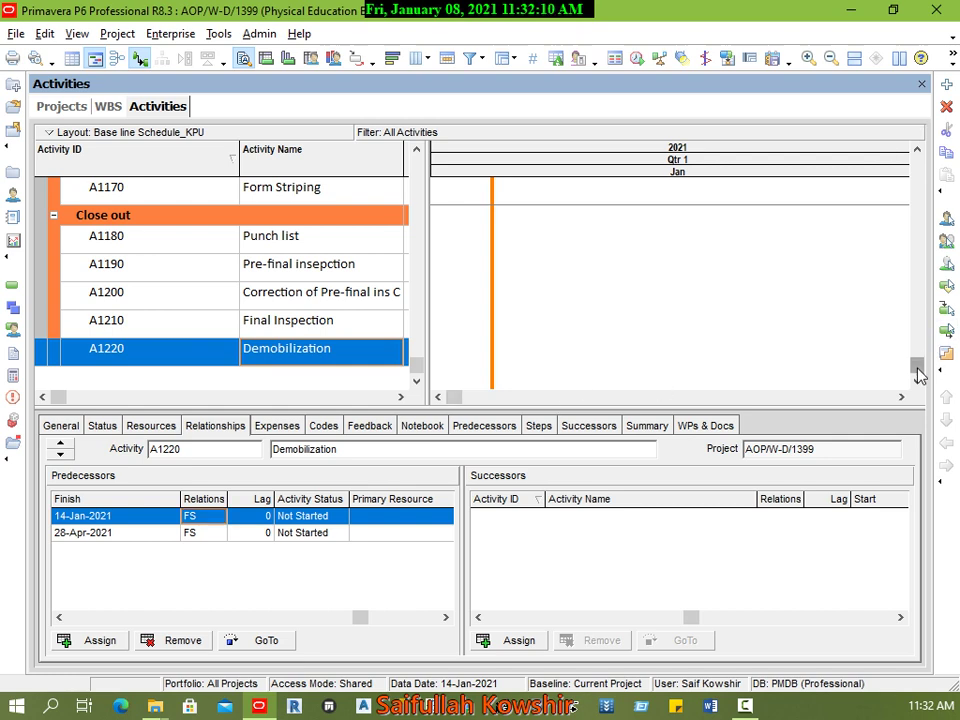
left_click_drag(917, 366, 928, 180)
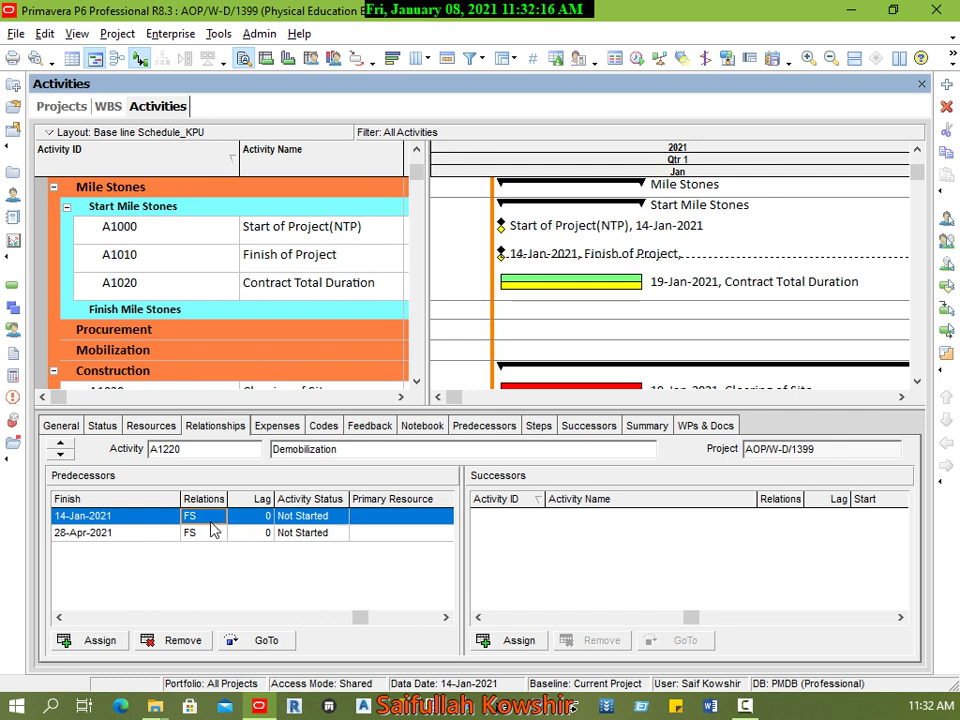
Set the relationship type between Demobilization and its Finish of Project predecessor to FF
left_click_drag(360, 619, 380, 622)
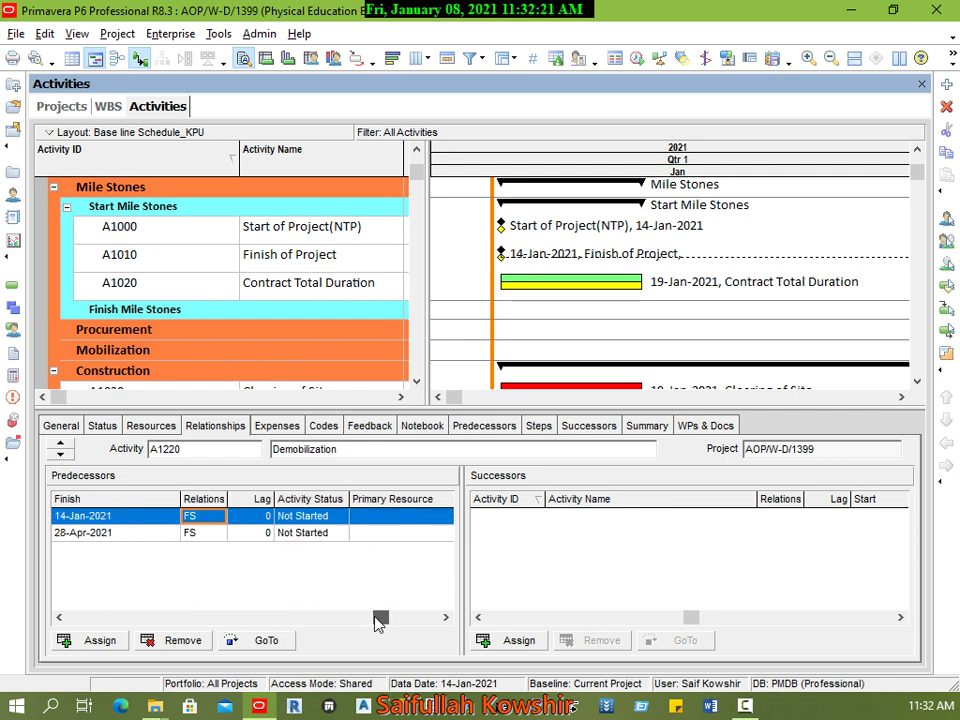
left_click(214, 515)
left_click(216, 515)
left_click(216, 527)
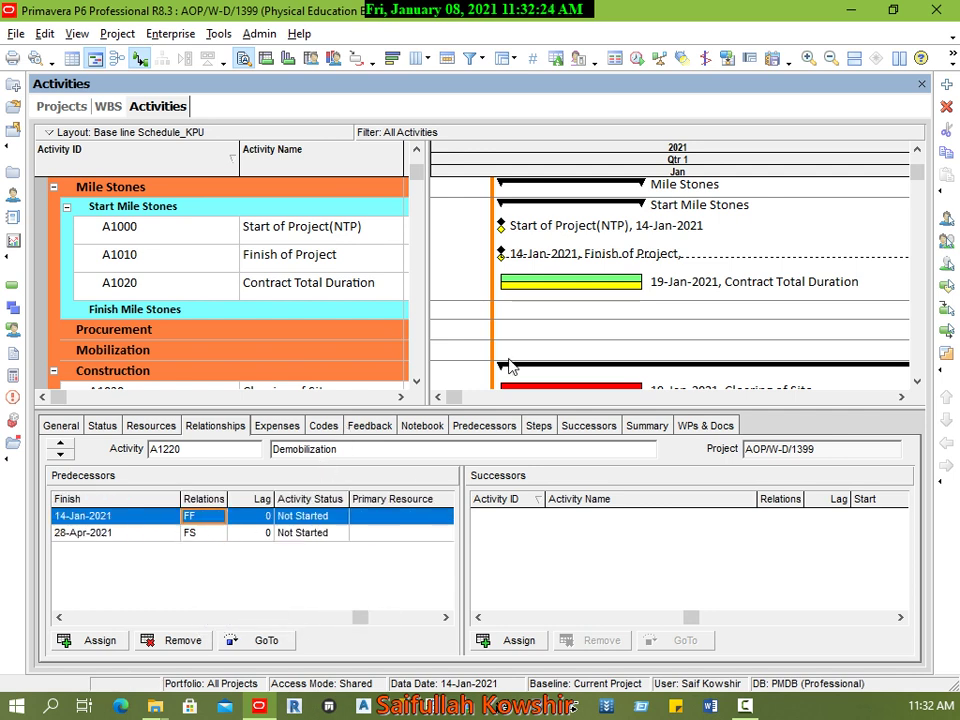
left_click(637, 57)
Remove the Demobilization successor relationship from the Finish of Project milestone
left_click(714, 257)
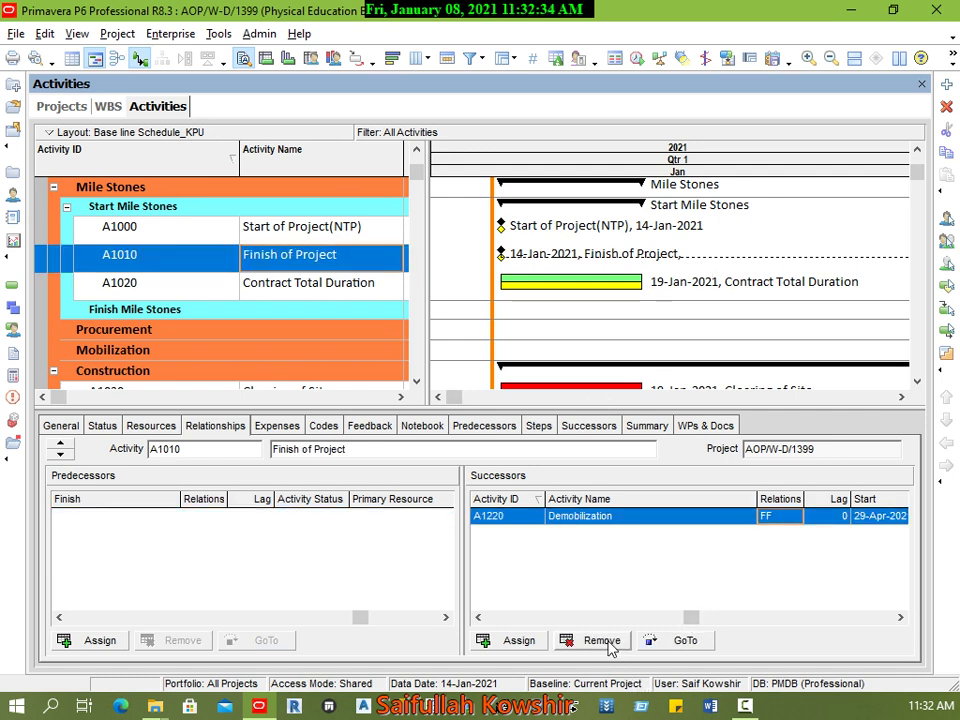
left_click(563, 640)
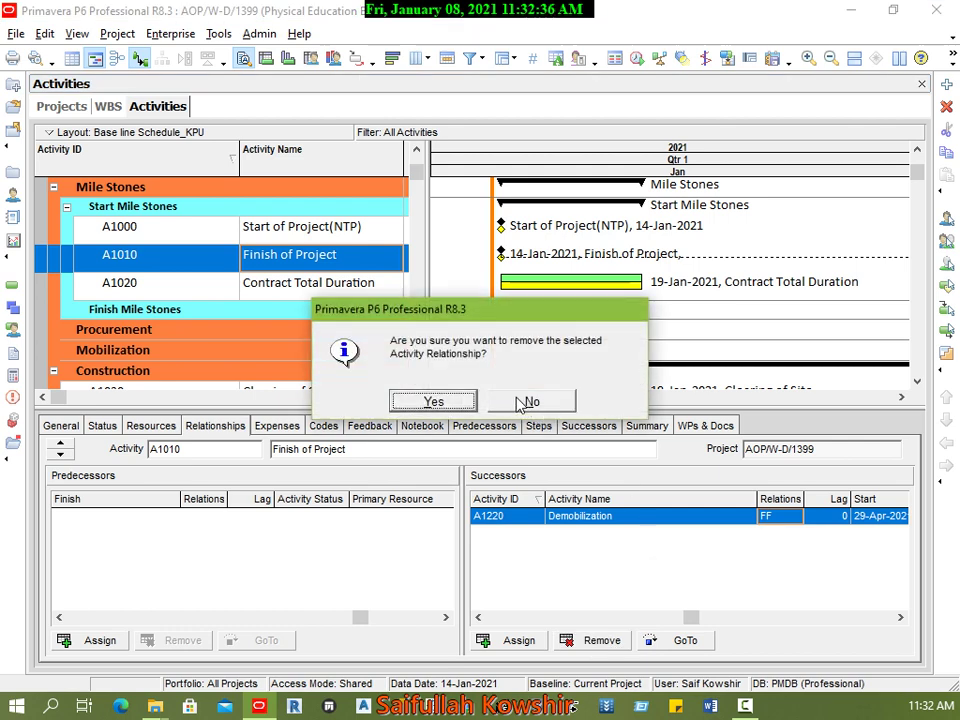
left_click(431, 401)
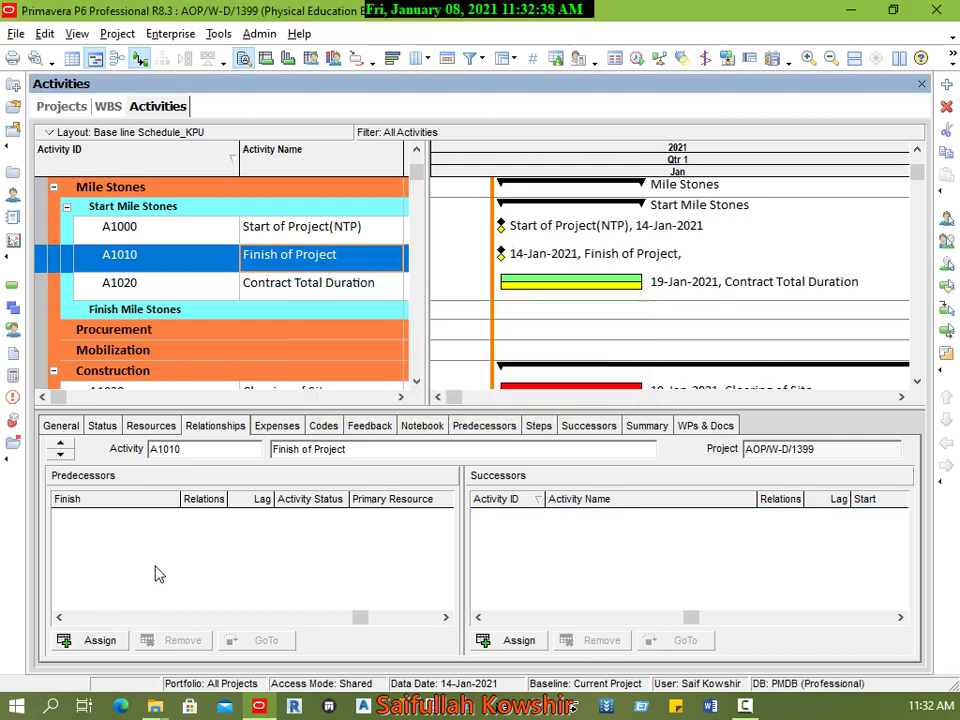
Assign Demobilization (A1220) as a predecessor of the Finish of Project milestone with both FS and FF relationships
left_click(104, 640)
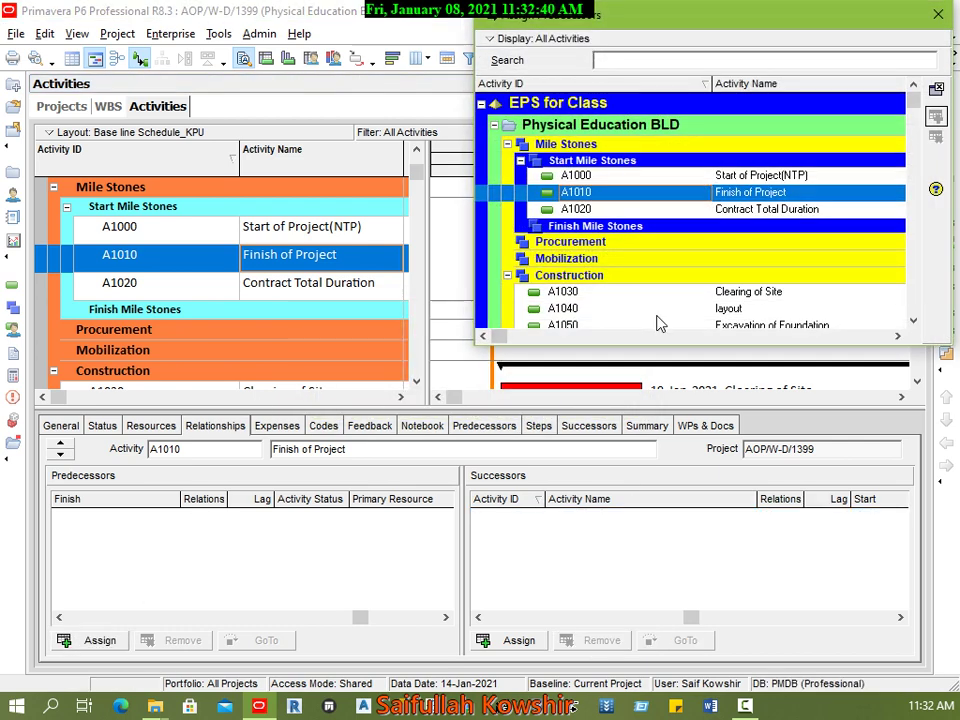
scroll(636, 326, "down", 6)
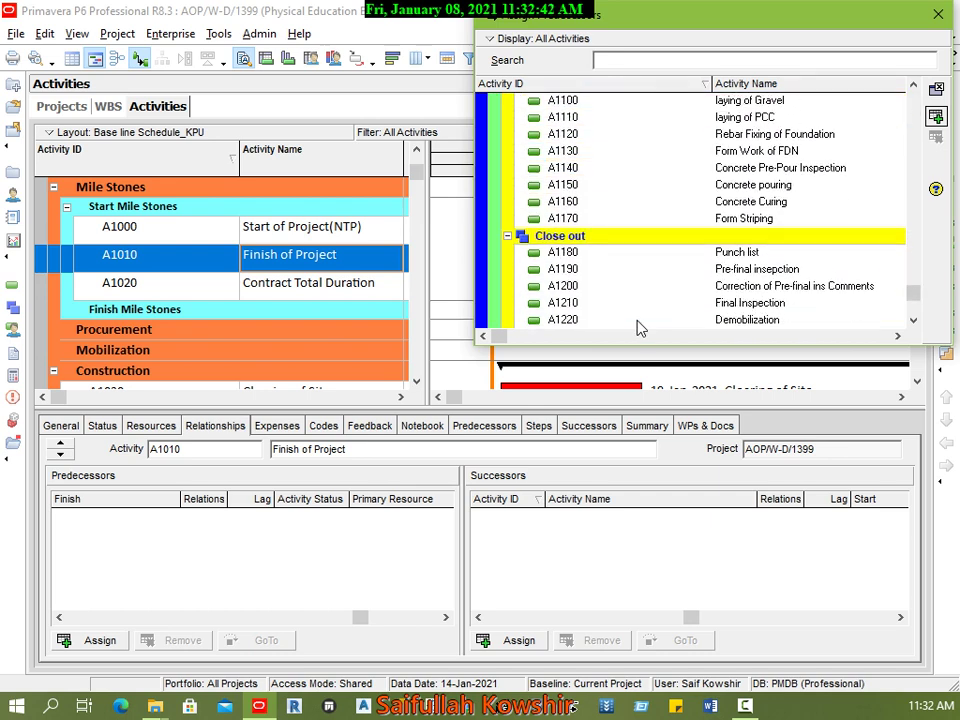
double_click(741, 302)
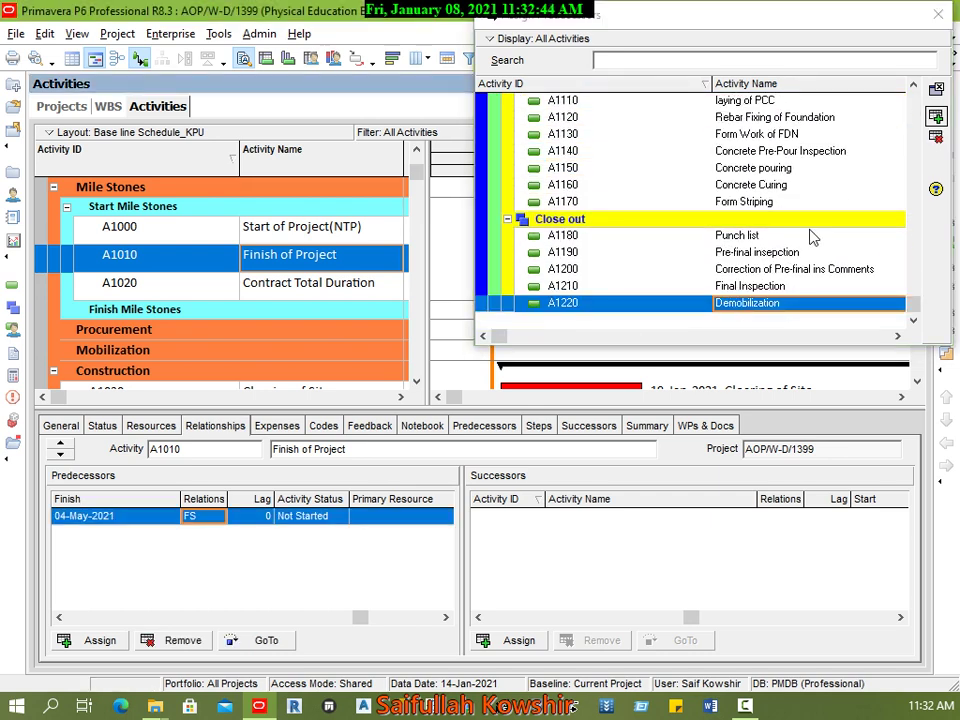
left_click(937, 117)
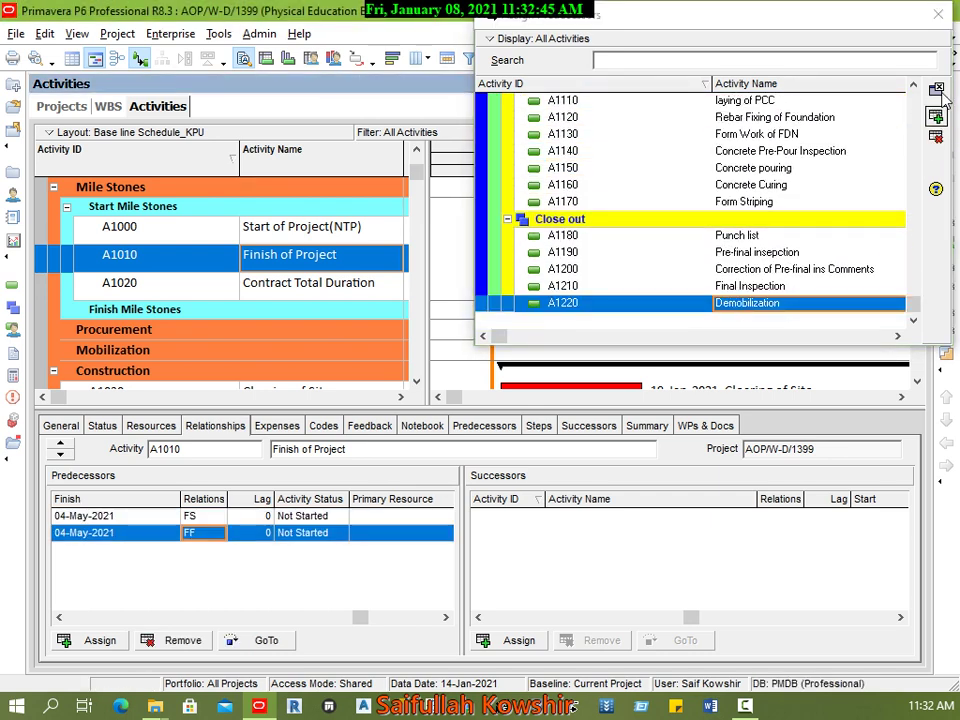
left_click(940, 16)
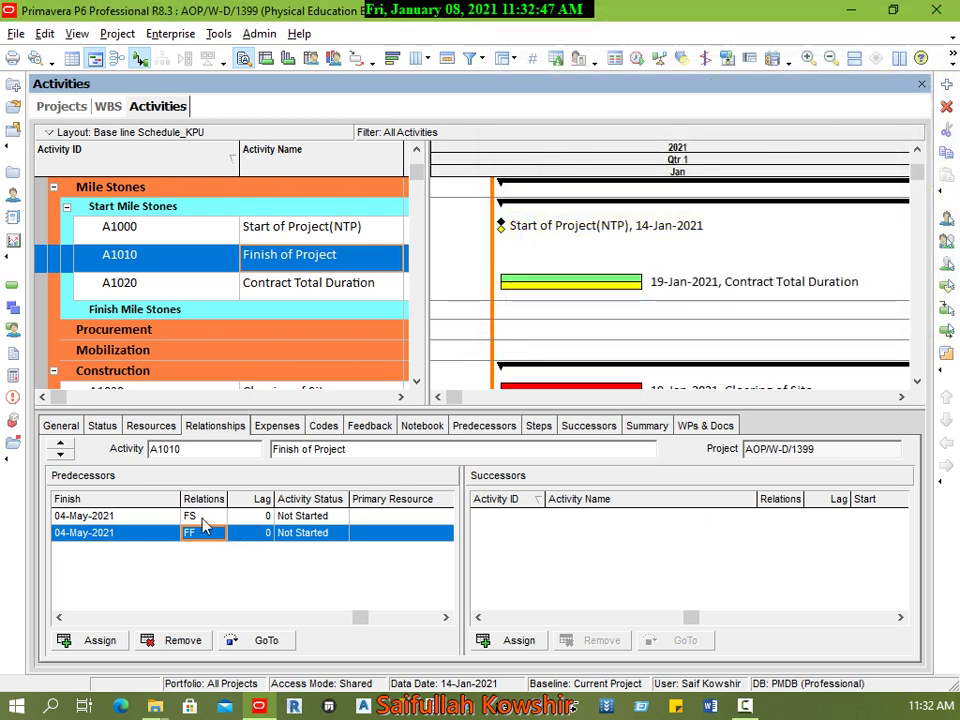
Remove the FS Demobilization entry from Finish of Project's predecessors, keeping the FF relationship
left_click(143, 516)
scroll(365, 620, "left", 3)
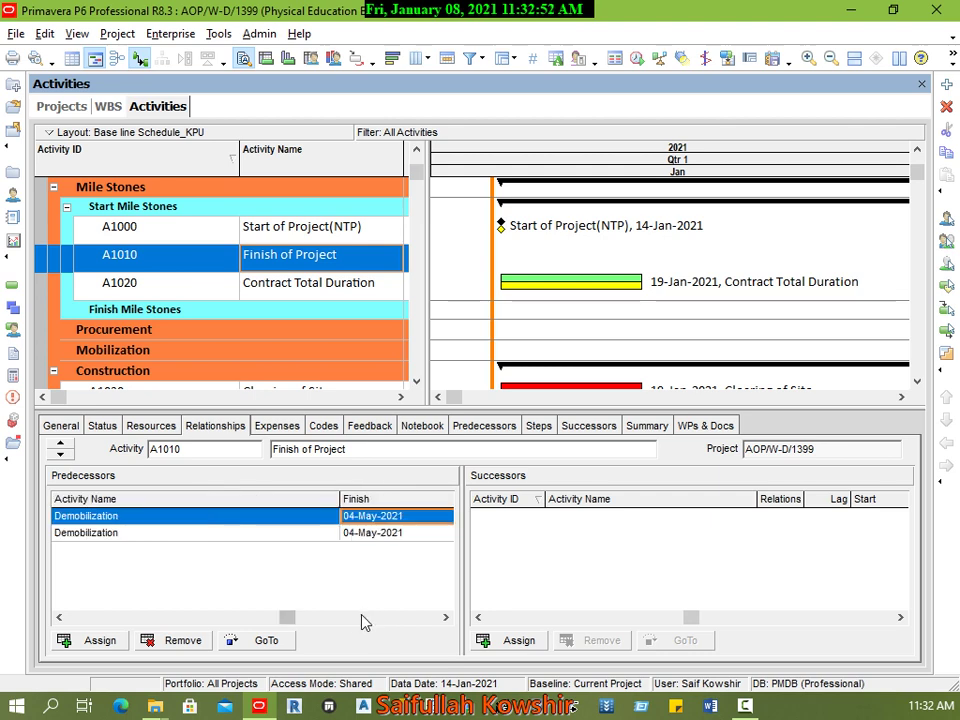
scroll(315, 622, "left", 5)
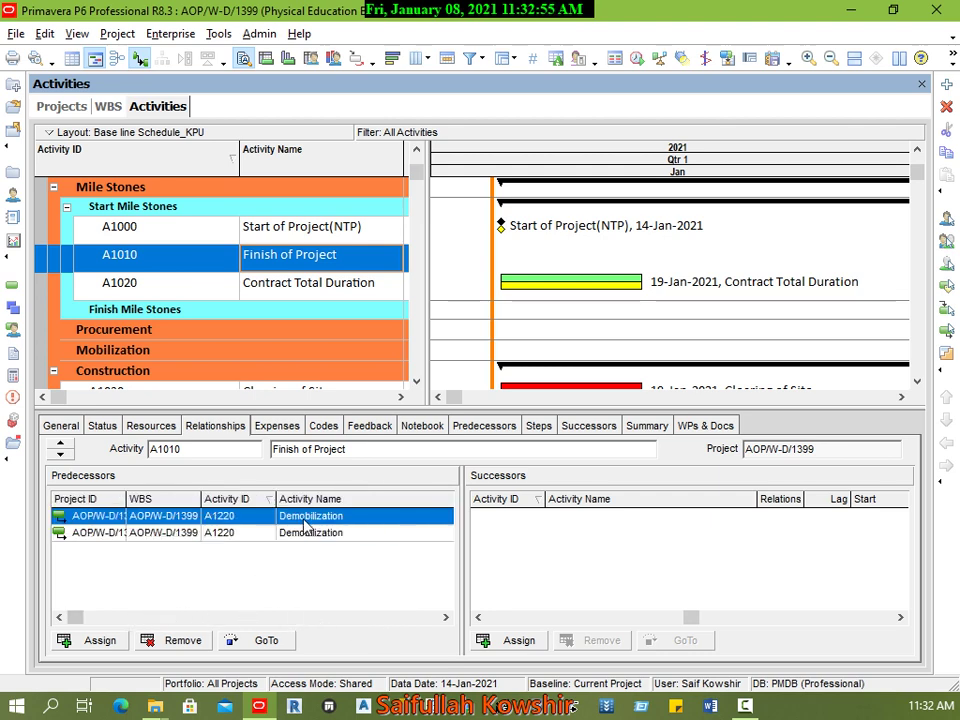
left_click(168, 643)
left_click(430, 402)
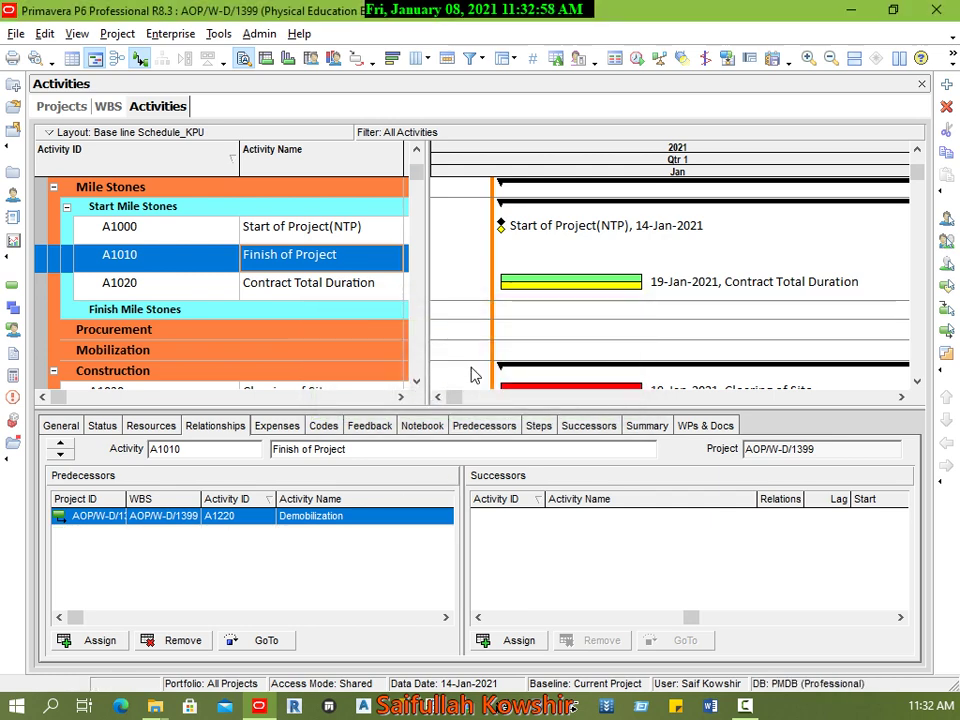
Widen the activity table to show Original Duration and set the activity type of Contract Total Duration (A1020) to WBS Summary
mouse_move(455, 404)
left_mouse_down()
mouse_move(855, 404)
mouse_move(821, 414)
mouse_move(452, 418)
left_mouse_up()
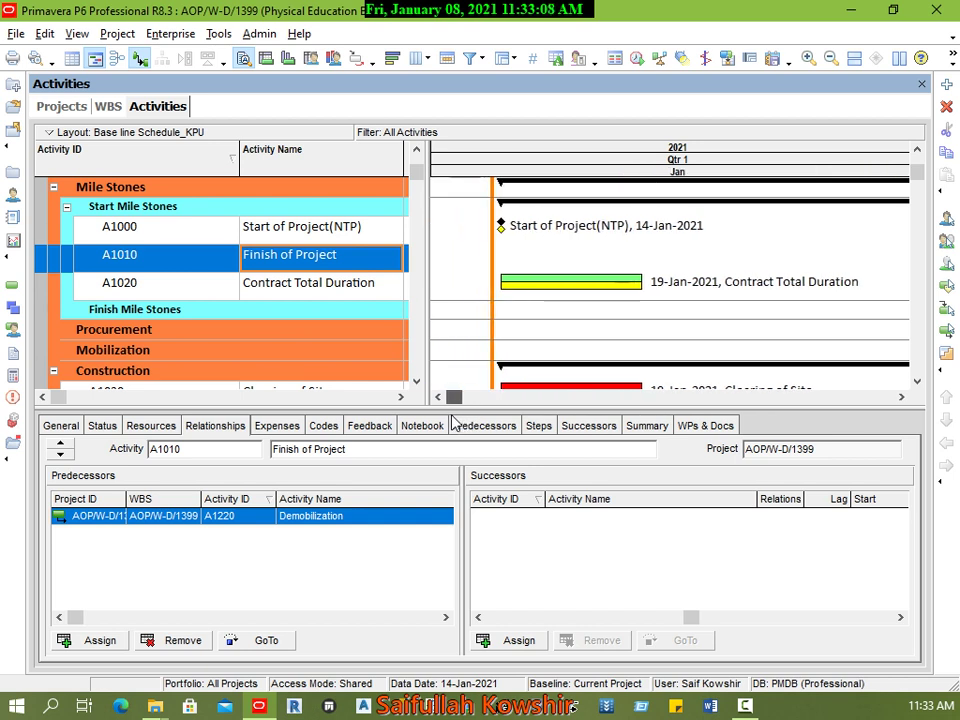
left_click(520, 286)
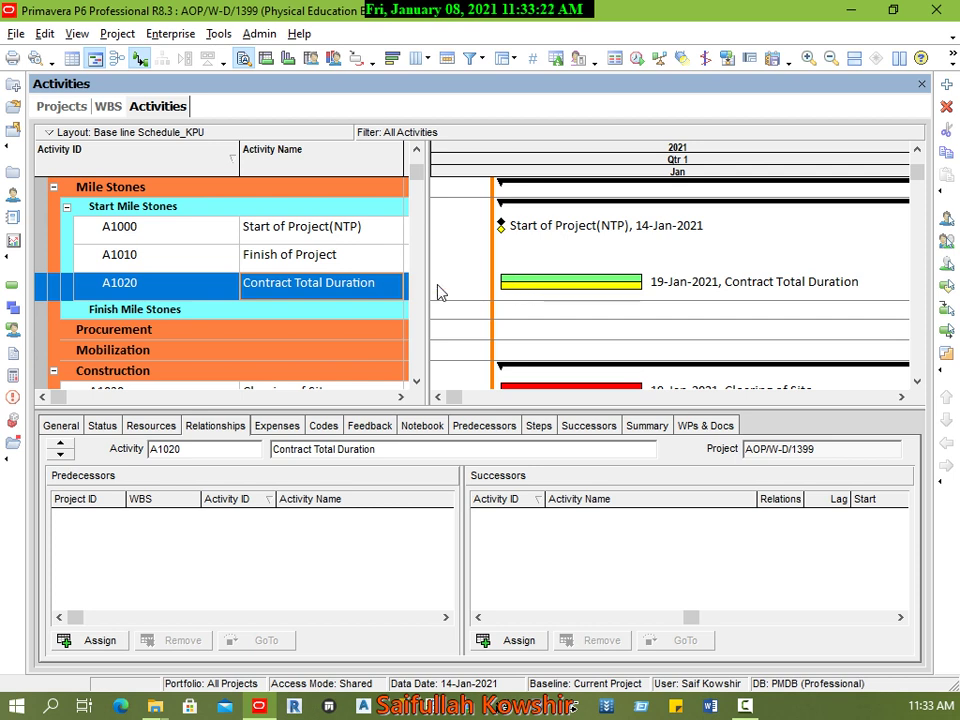
left_click_drag(428, 285, 513, 306)
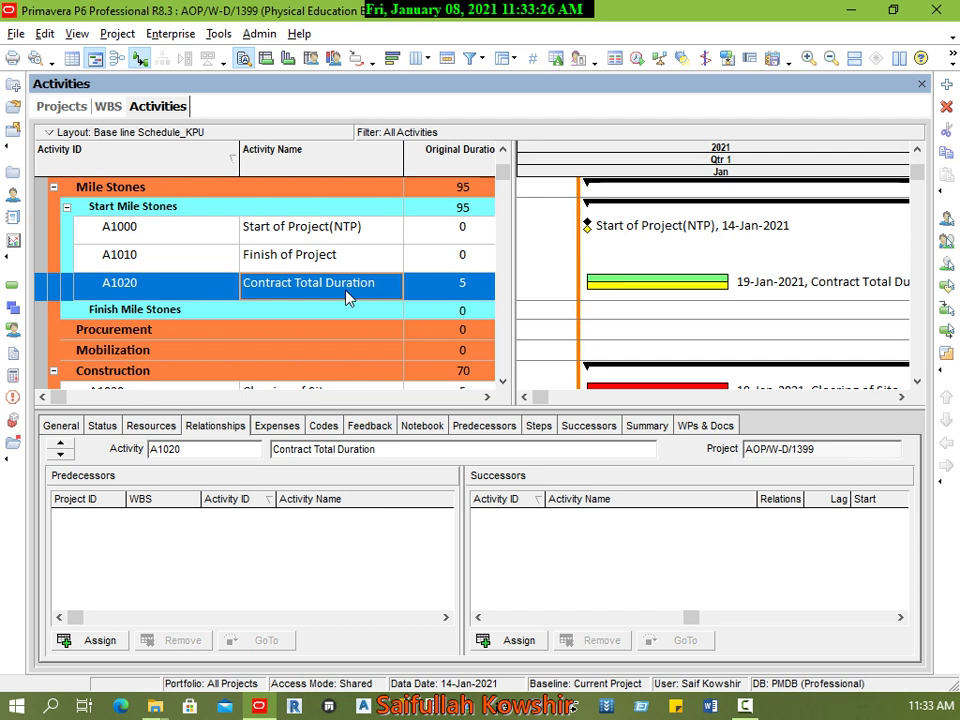
left_click(76, 427)
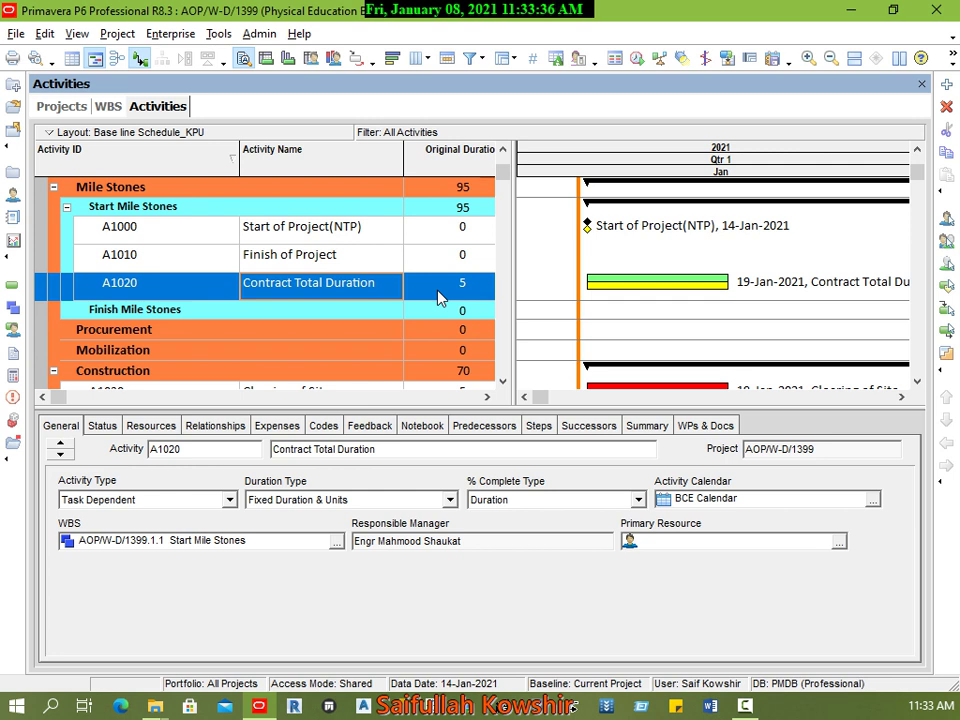
left_click(80, 499)
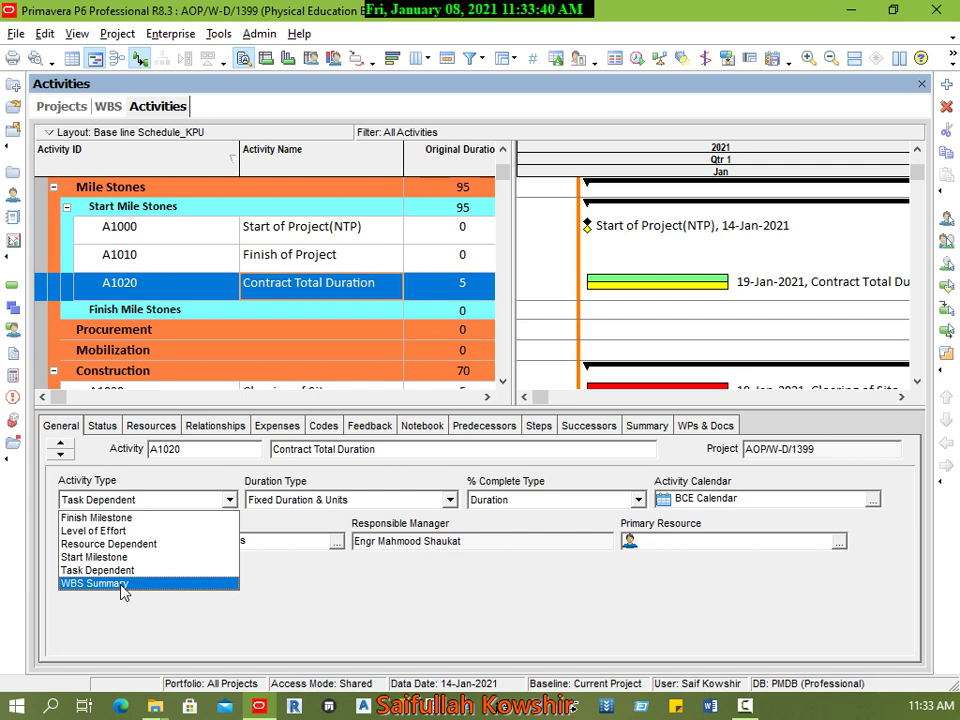
left_click(121, 584)
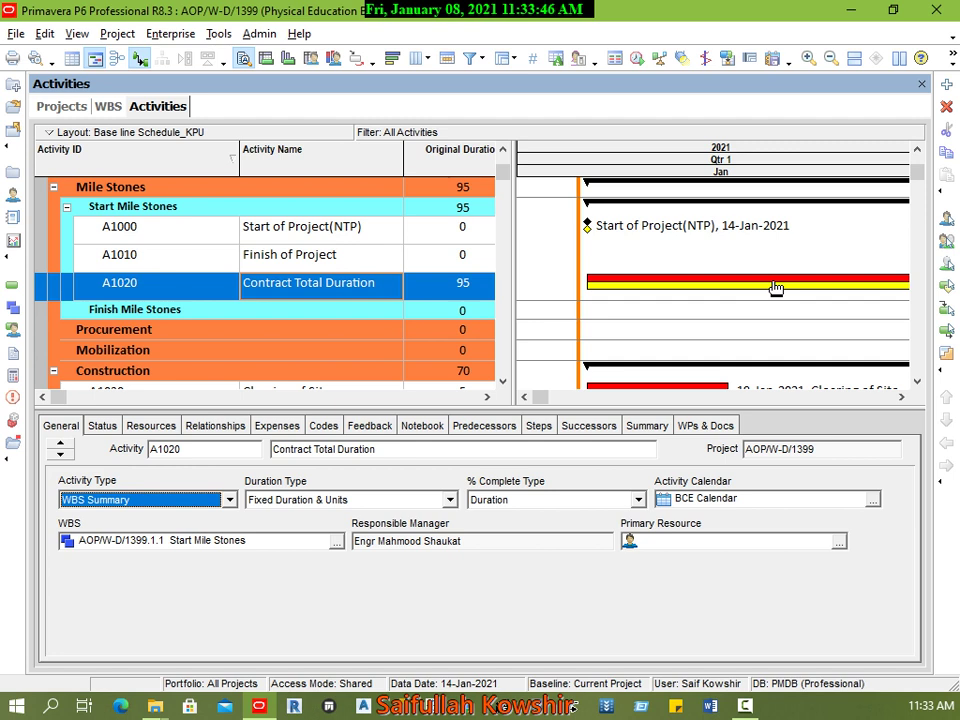
Examine the Contract Total Duration bar and the activity types of the Start of Project and Finish of Project milestones
left_click(900, 397)
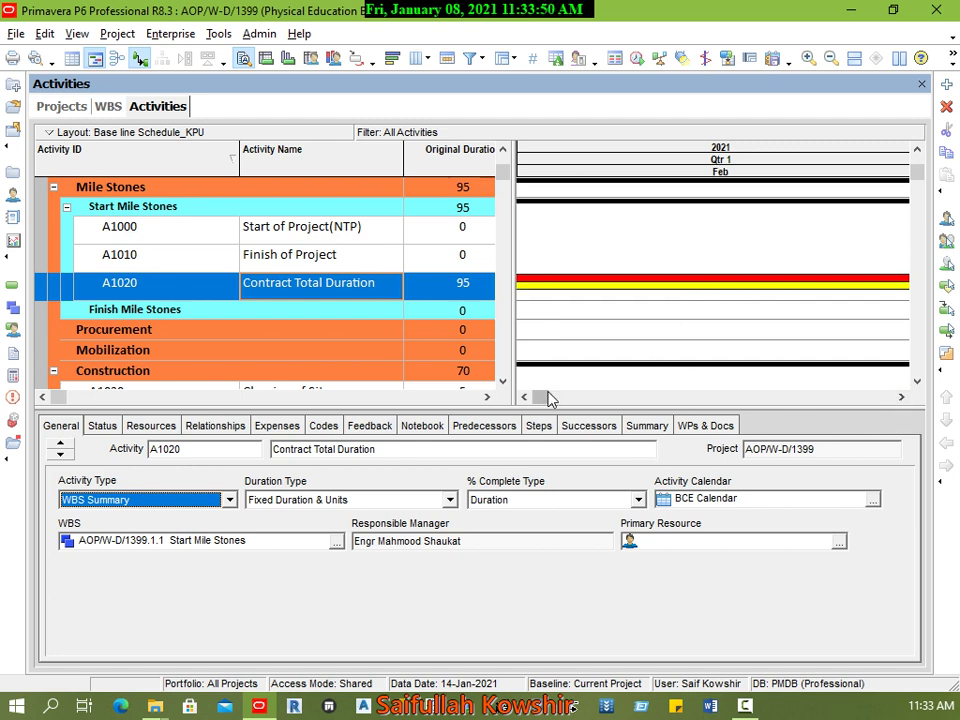
left_click_drag(546, 396, 540, 396)
left_click(128, 230)
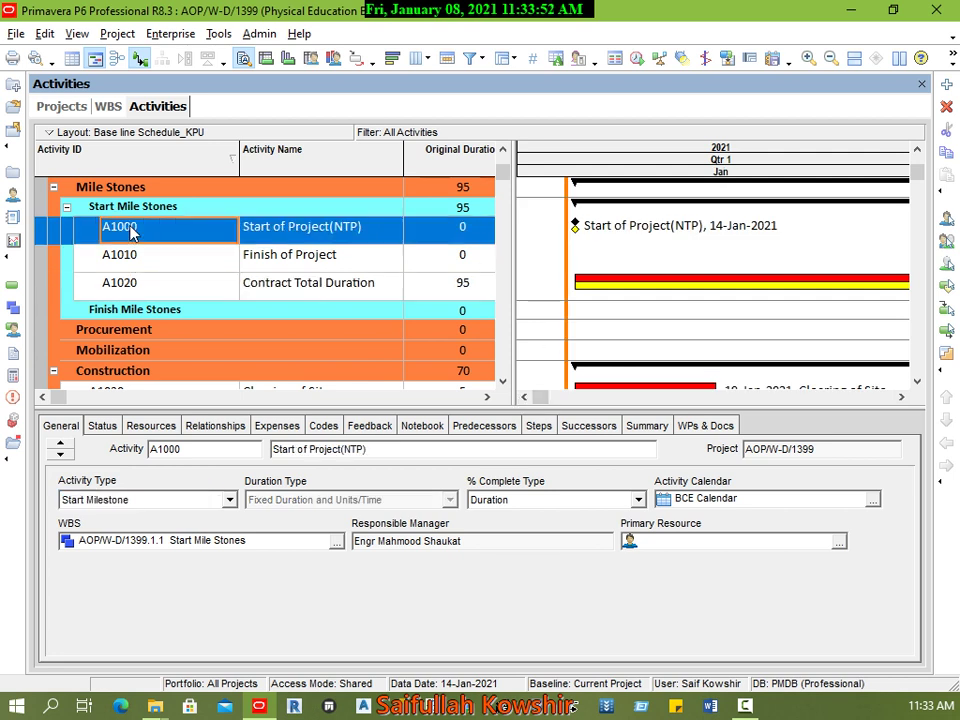
left_click(119, 256)
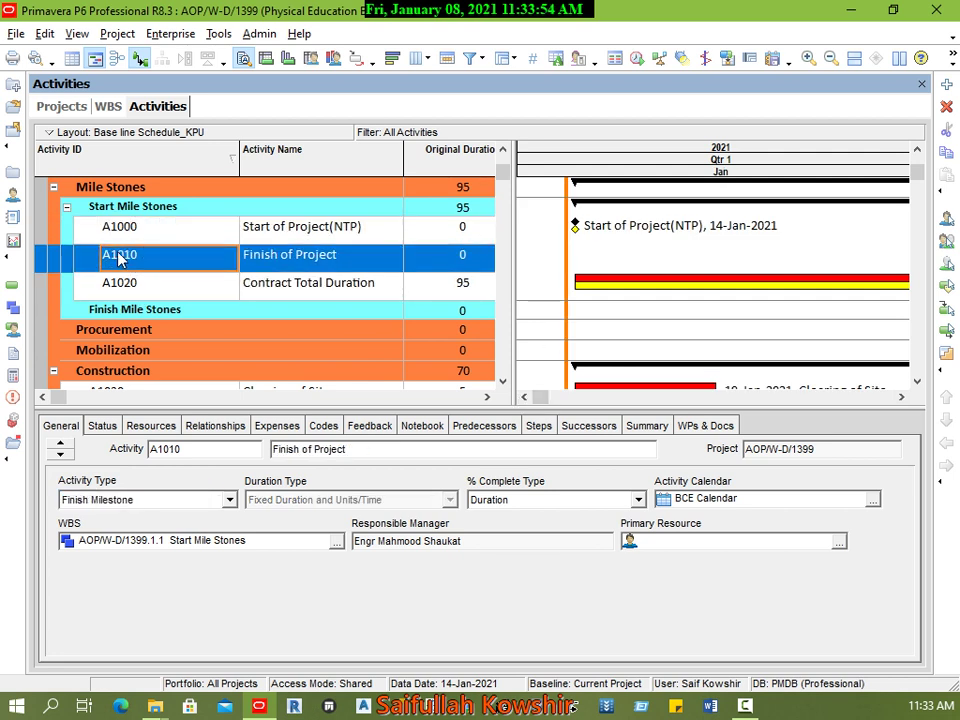
left_click(265, 232)
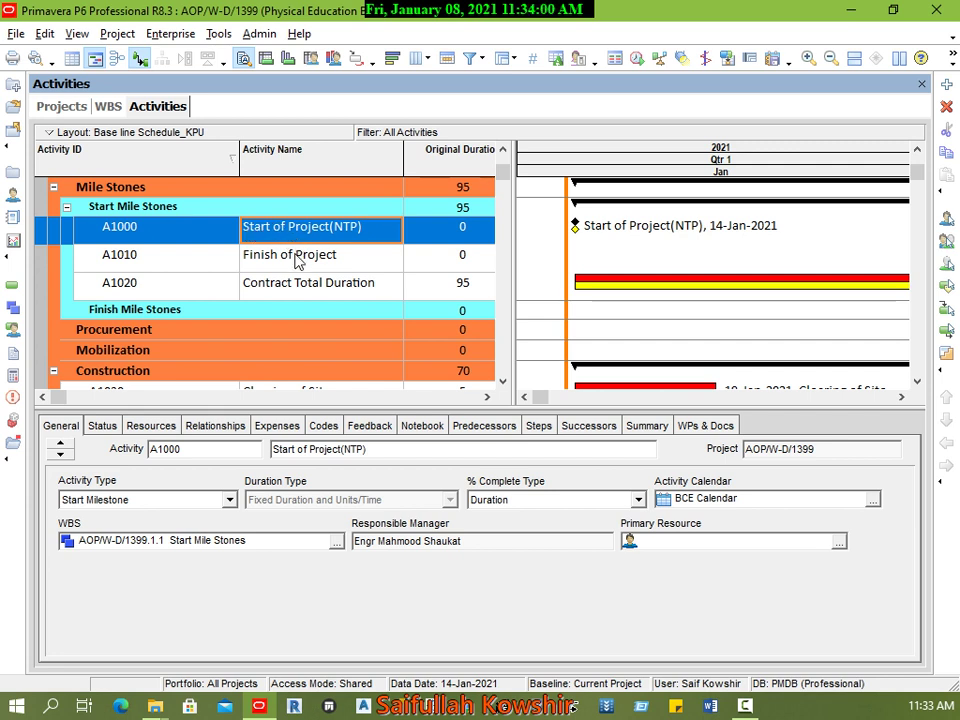
left_click(296, 261)
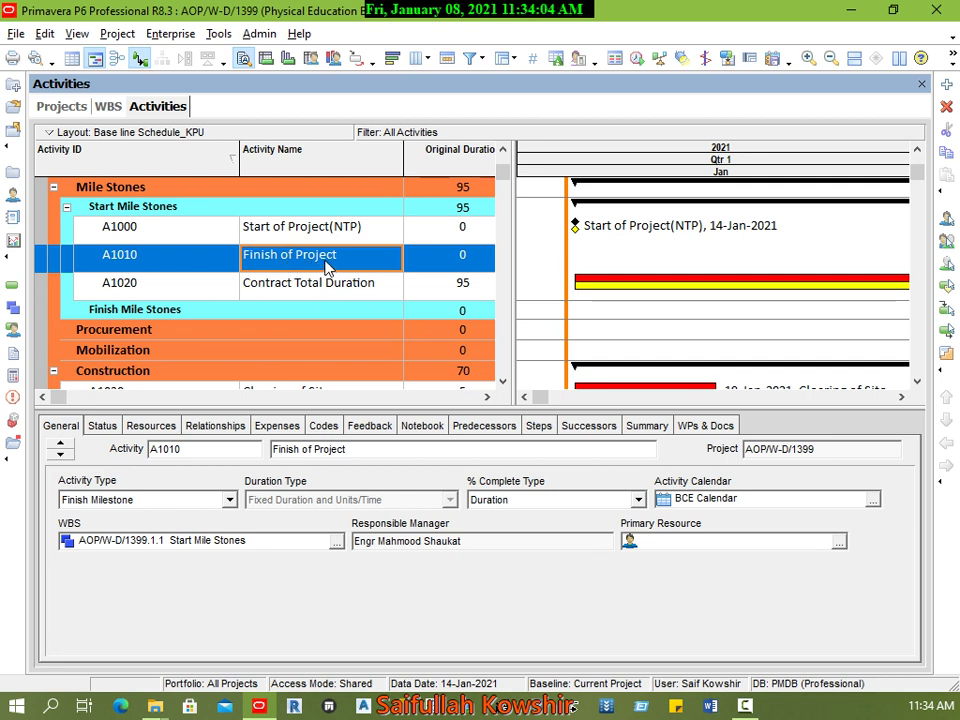
Compare the Demobilization bar's finish in the Gantt chart with the Finish of Project milestone and the end of Contract Total Duration
left_click(296, 230)
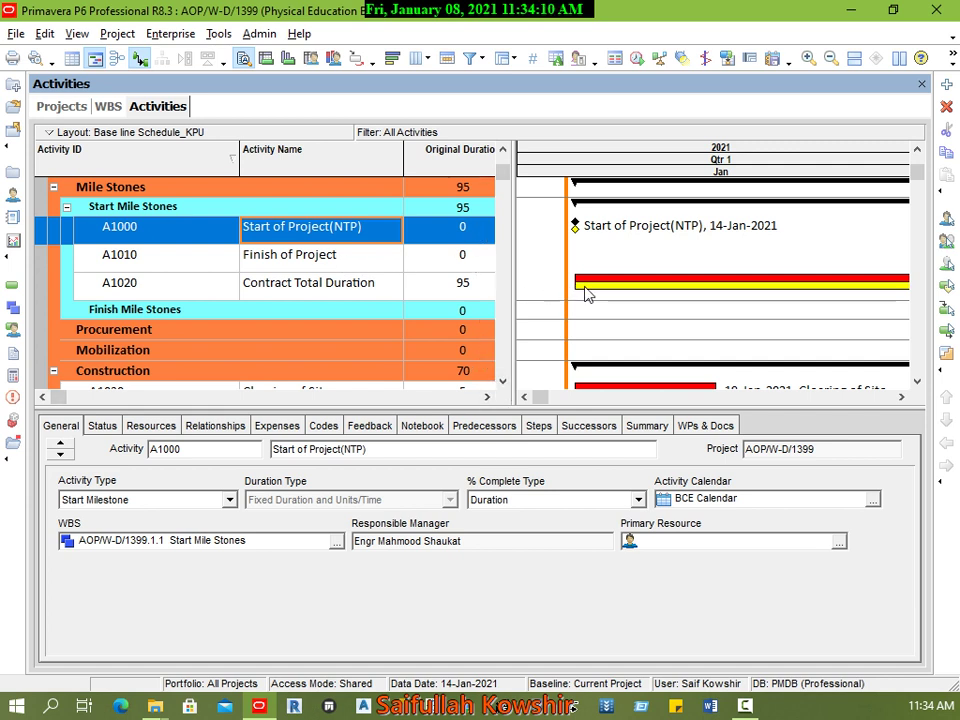
left_click(618, 288)
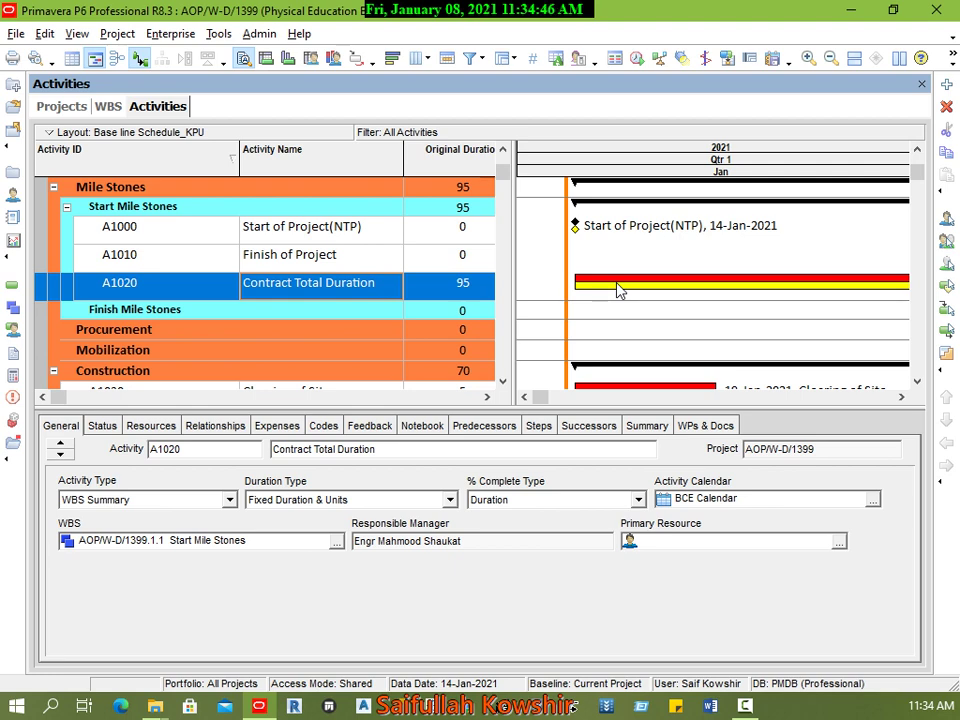
scroll(349, 333, "down", 10)
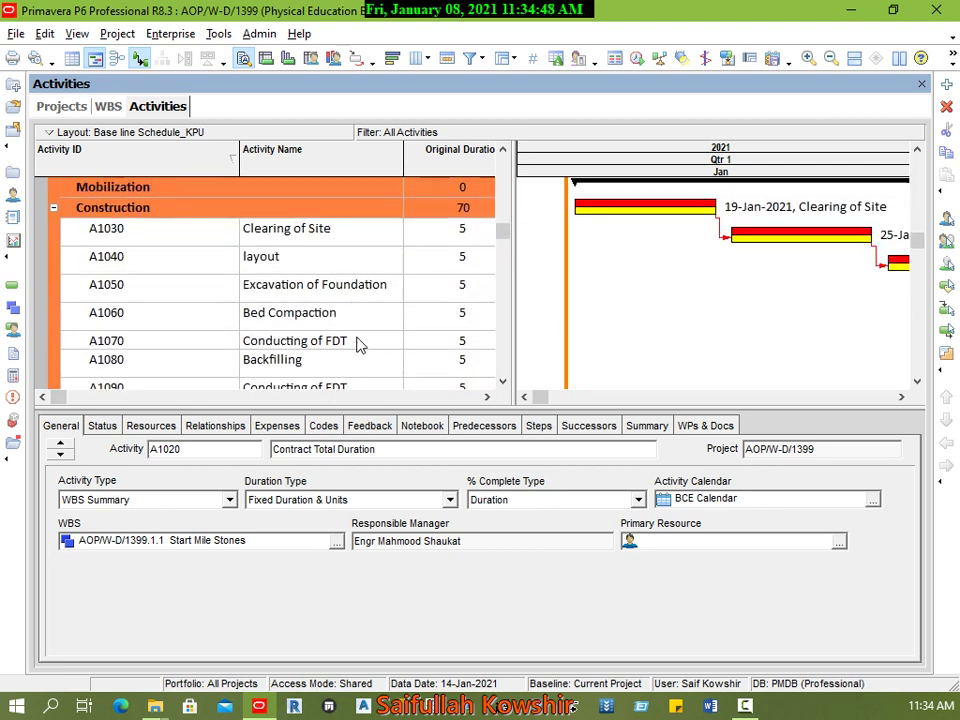
left_click(343, 350)
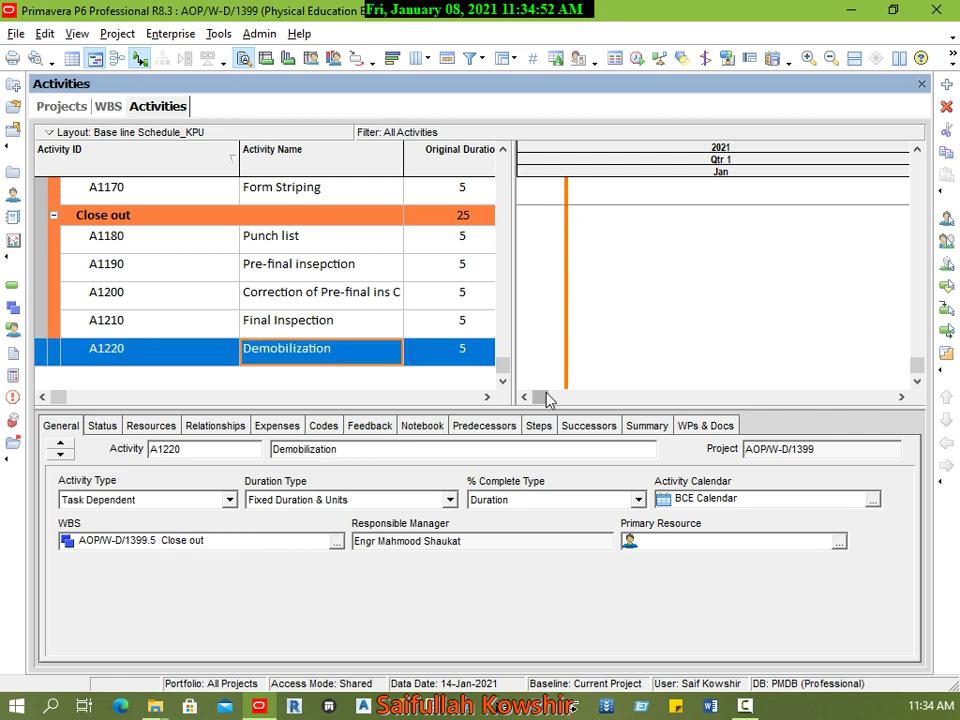
left_click_drag(549, 396, 878, 405)
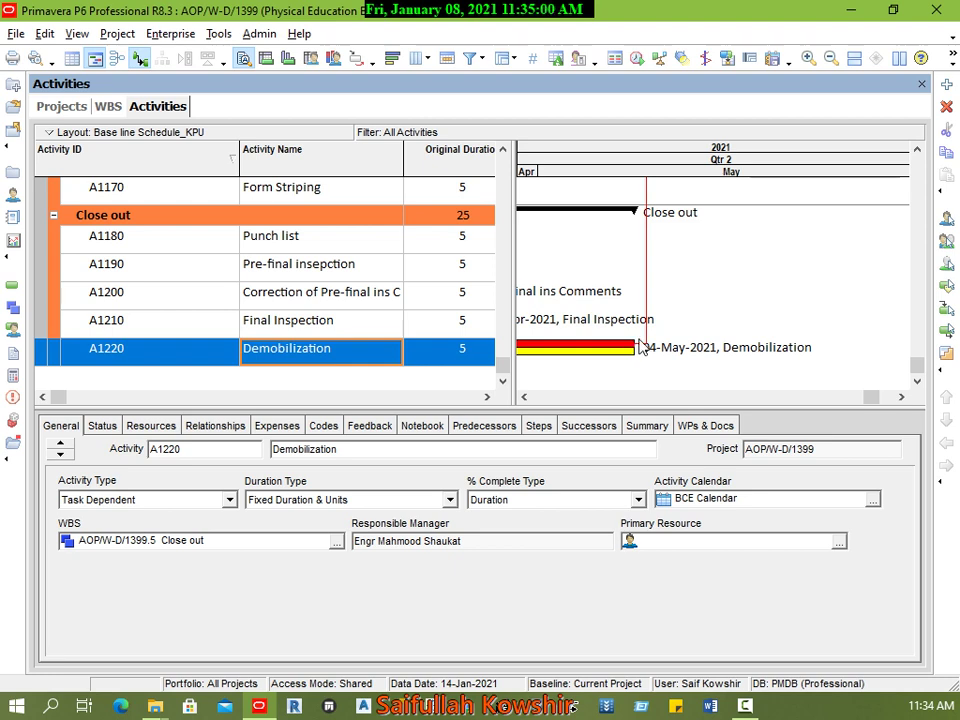
scroll(695, 347, "up", 2)
scroll(695, 347, "up", 7)
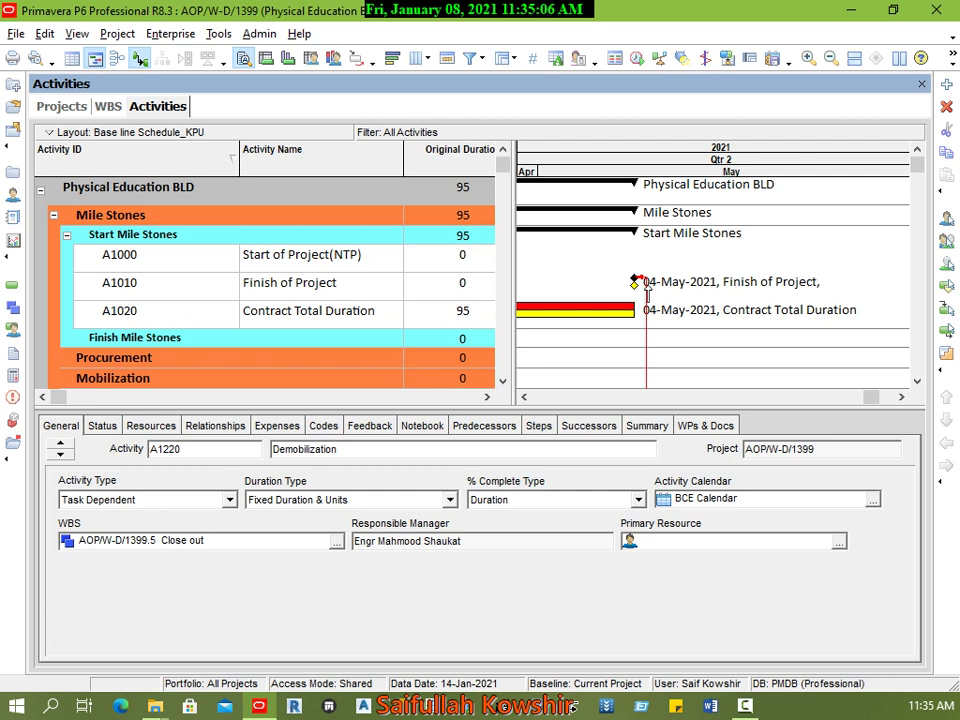
left_click(618, 314)
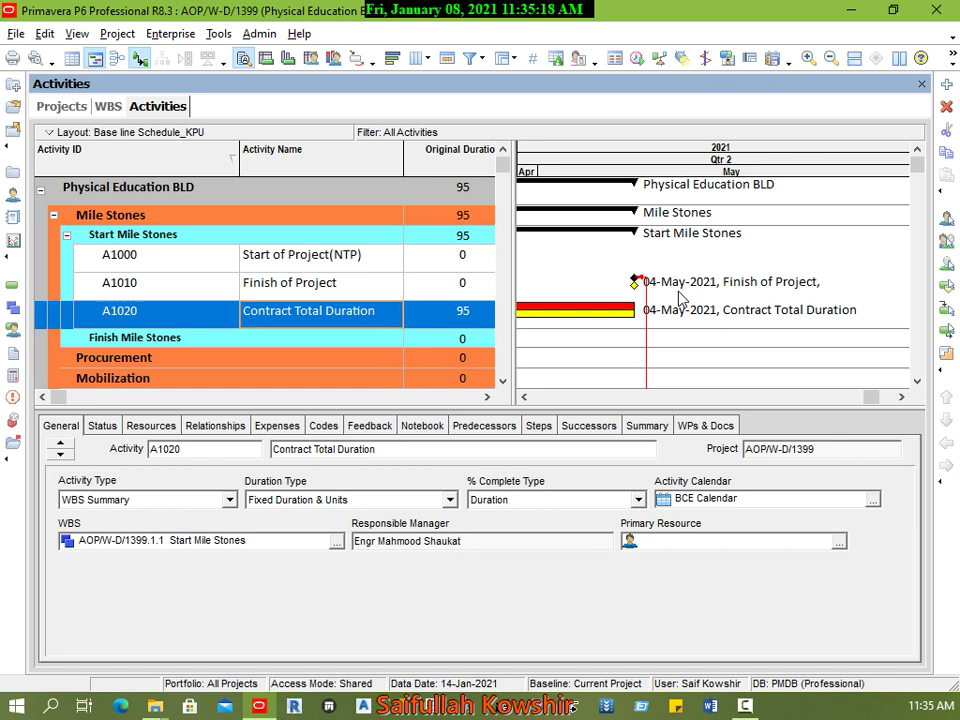
Widen the activity table to show the Start and Finish columns and check Contract Total Duration's duration and dates
left_click(474, 318)
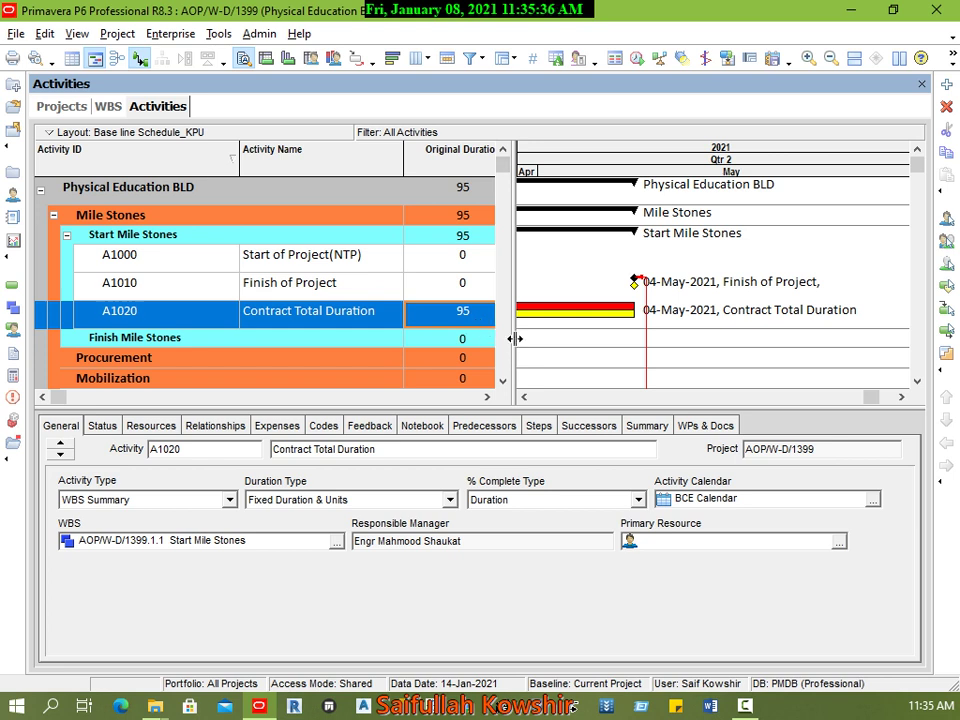
left_click_drag(741, 350, 740, 350)
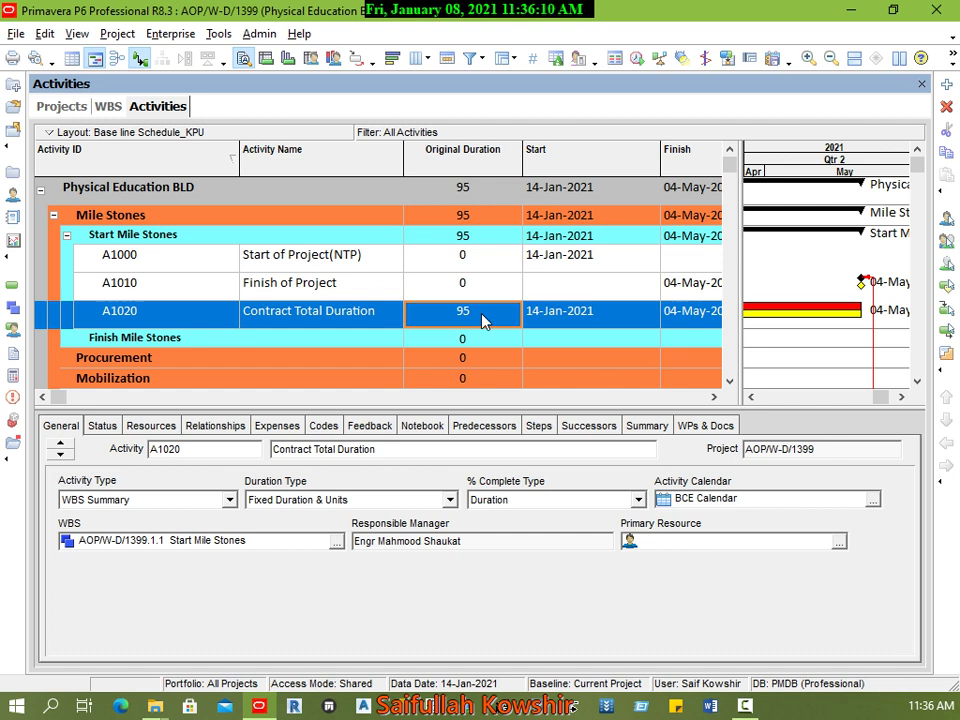
left_click(350, 320)
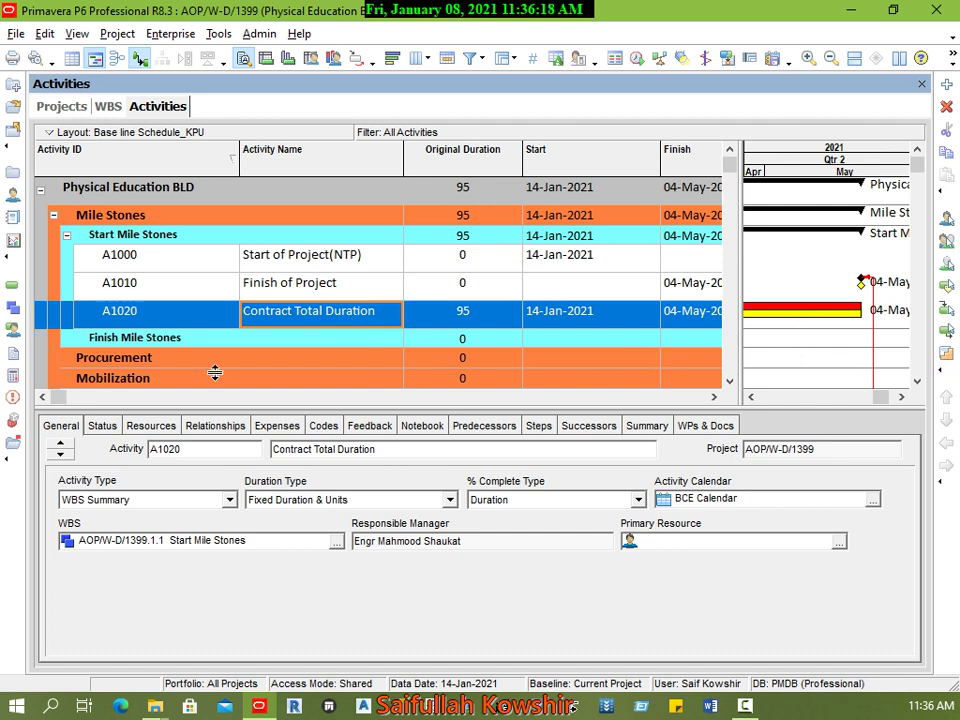
Add a new activity under the Procurement WBS
right_click(126, 357)
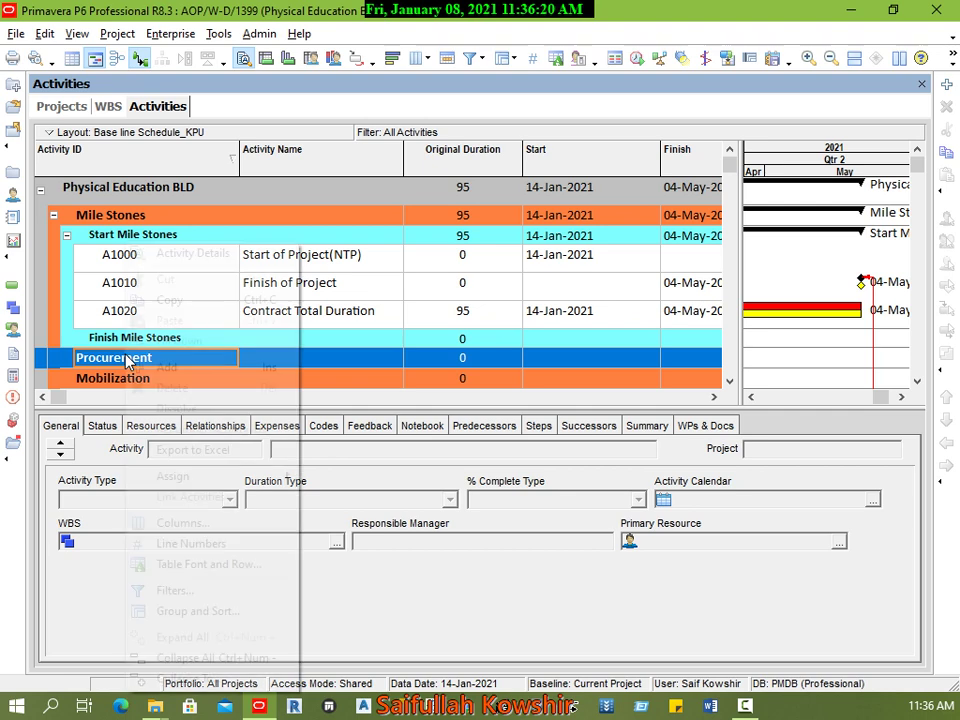
left_click(163, 367)
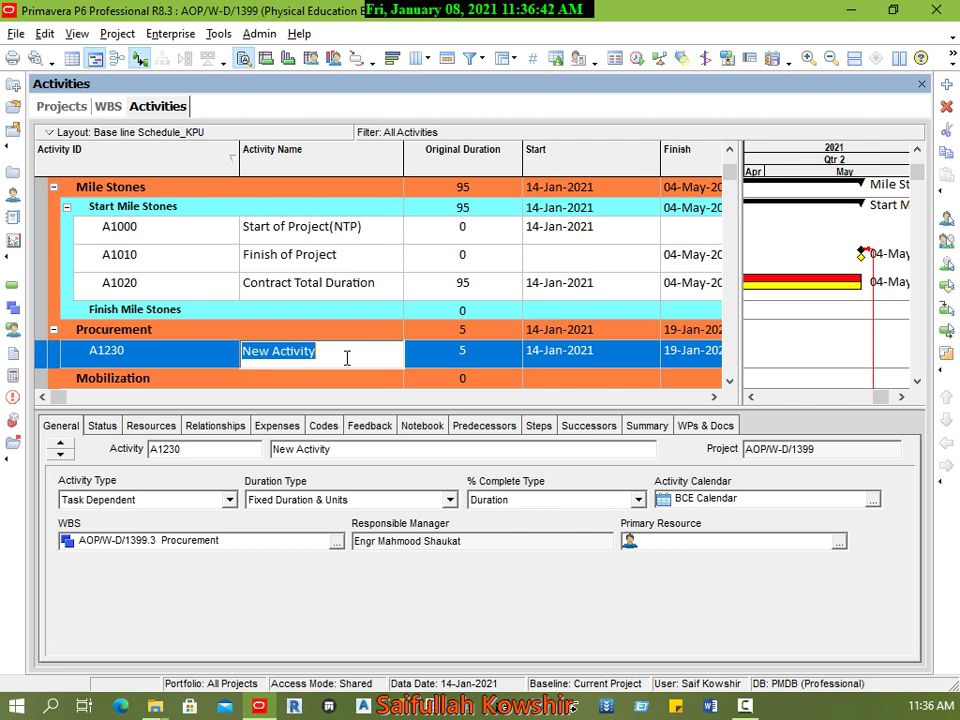
type("Mat")
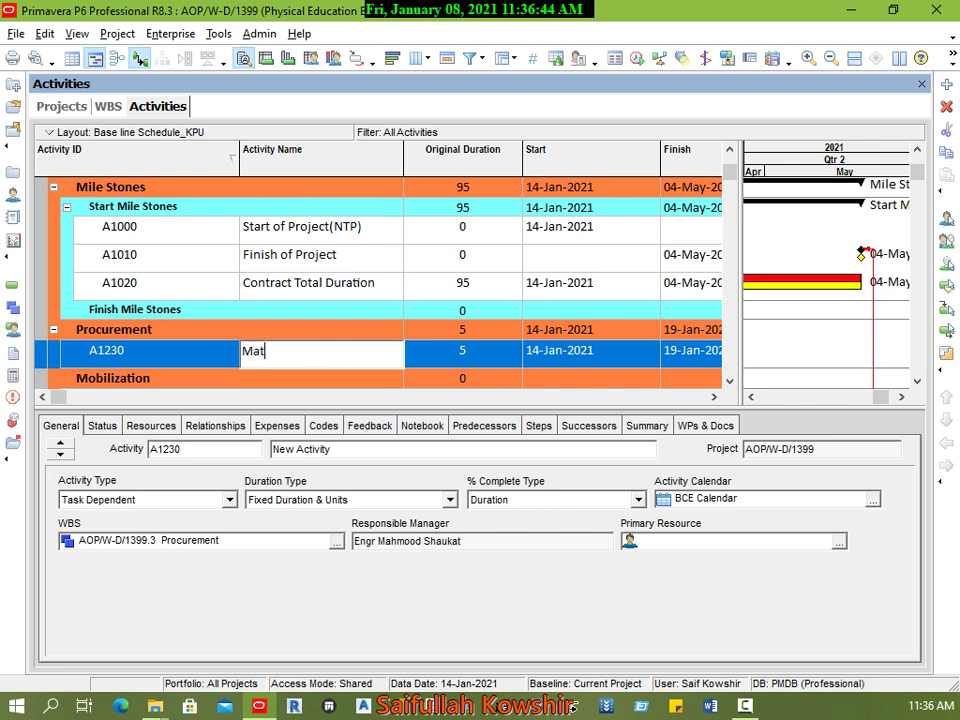
type("erial Deli")
key("BackSpace")
key("BackSpace")
key("BackSpace")
key("BackSpace")
key("BackSpace")
key("BackSpace")
key("BackSpace")
key("BackSpace")
key("BackSpace")
key("BackSpace")
key("BackSpace")
key("BackSpace")
Name the new Procurement activity (A1230) "Procurement of material and Delivery"
type("Procurement of ")
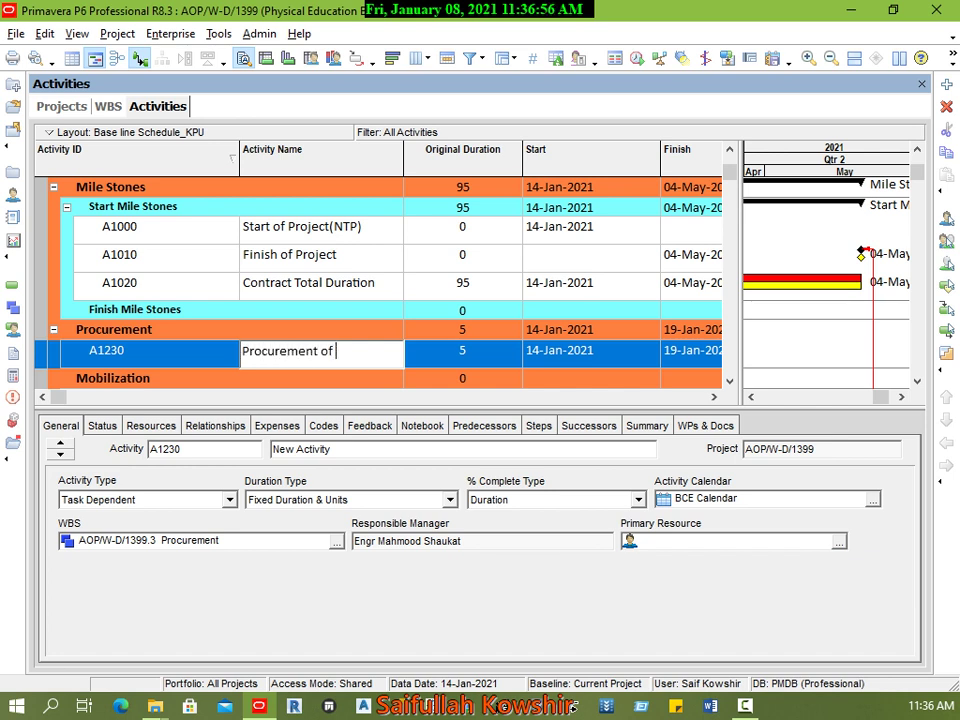
type("material and")
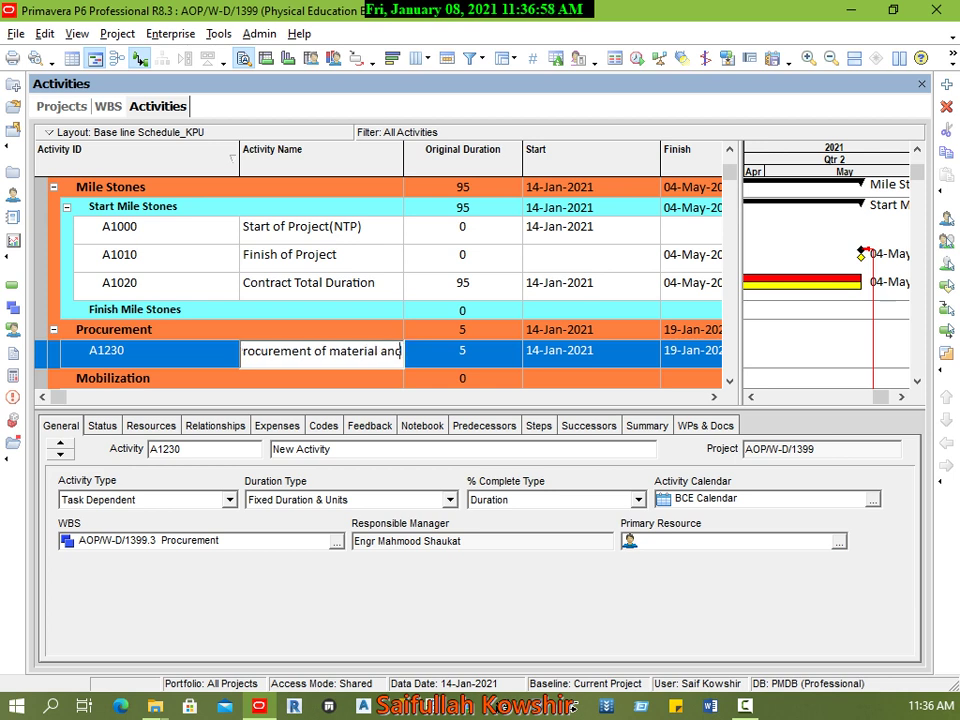
type(" Delivery")
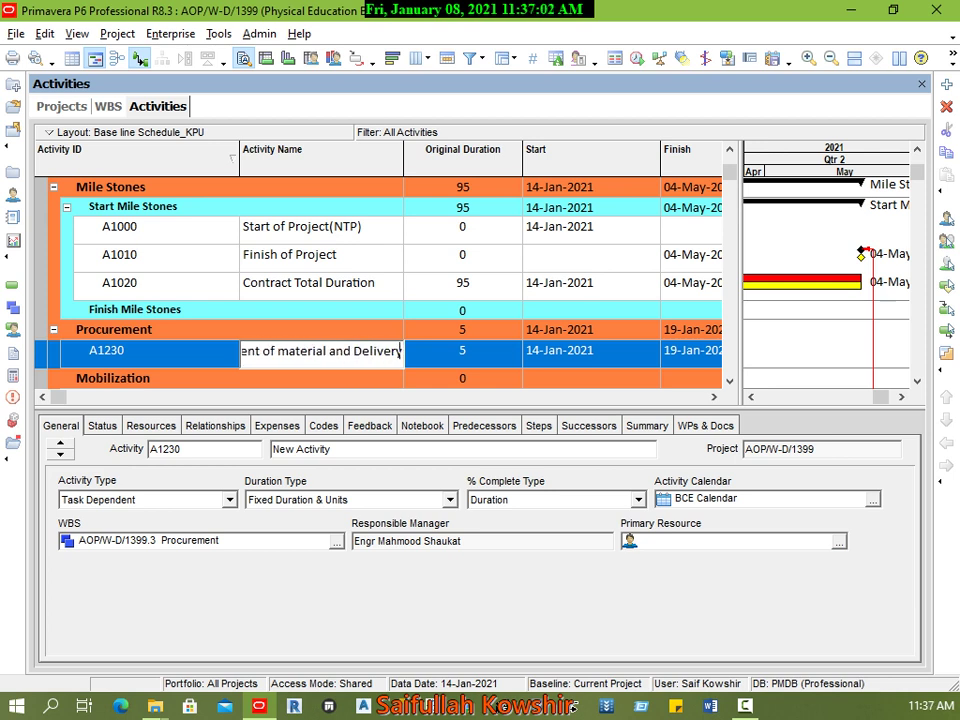
left_click(433, 360)
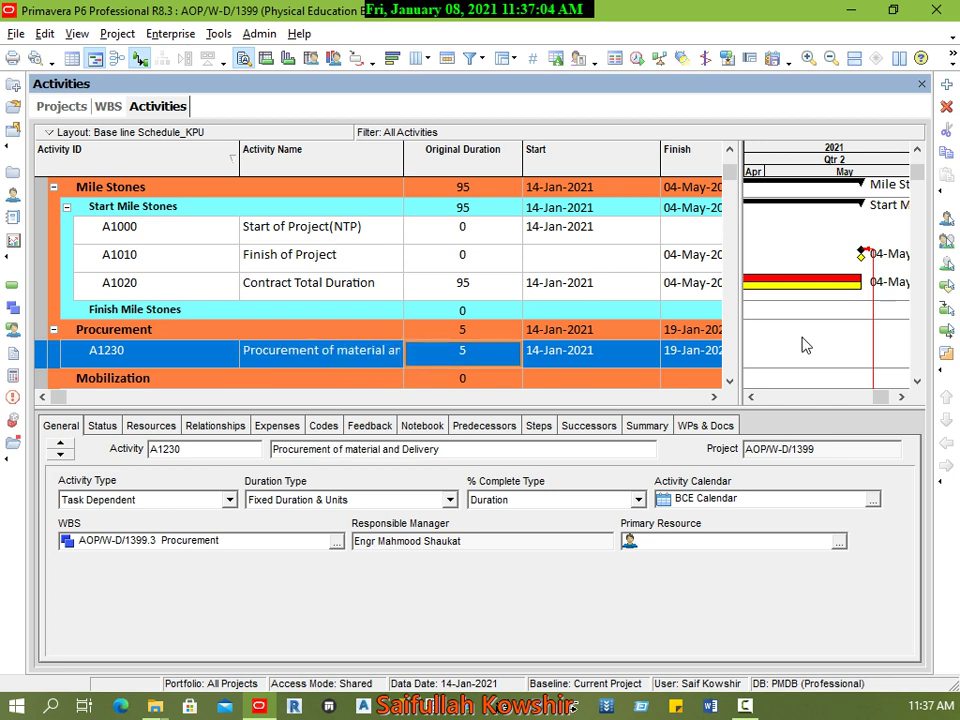
Narrow the activity table and examine the procurement activity's bar against the first Construction bars in January
left_click_drag(738, 338, 470, 345)
left_click_drag(874, 400, 488, 422)
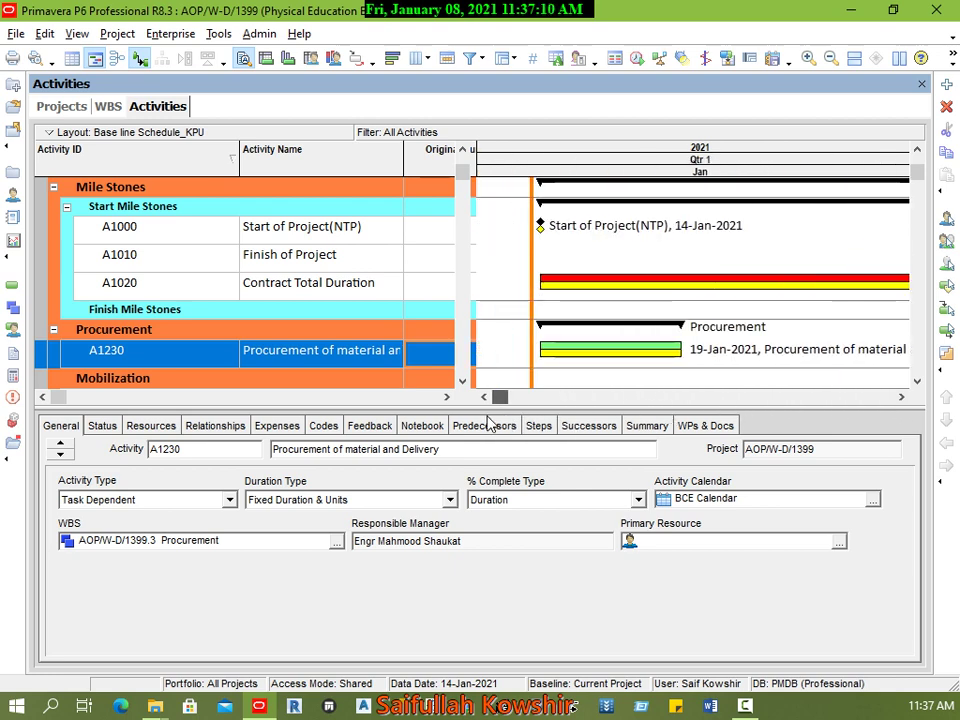
scroll(596, 369, "down", 5)
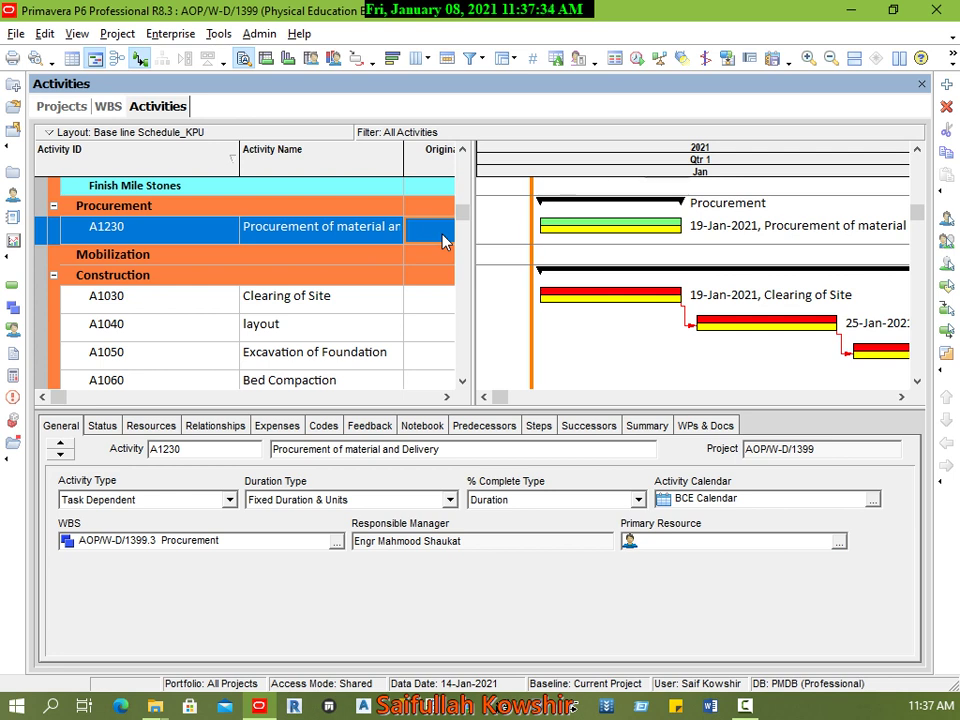
Try the Level of Effort activity type on Procurement of material and Delivery and return it to Task Dependent
left_click(226, 504)
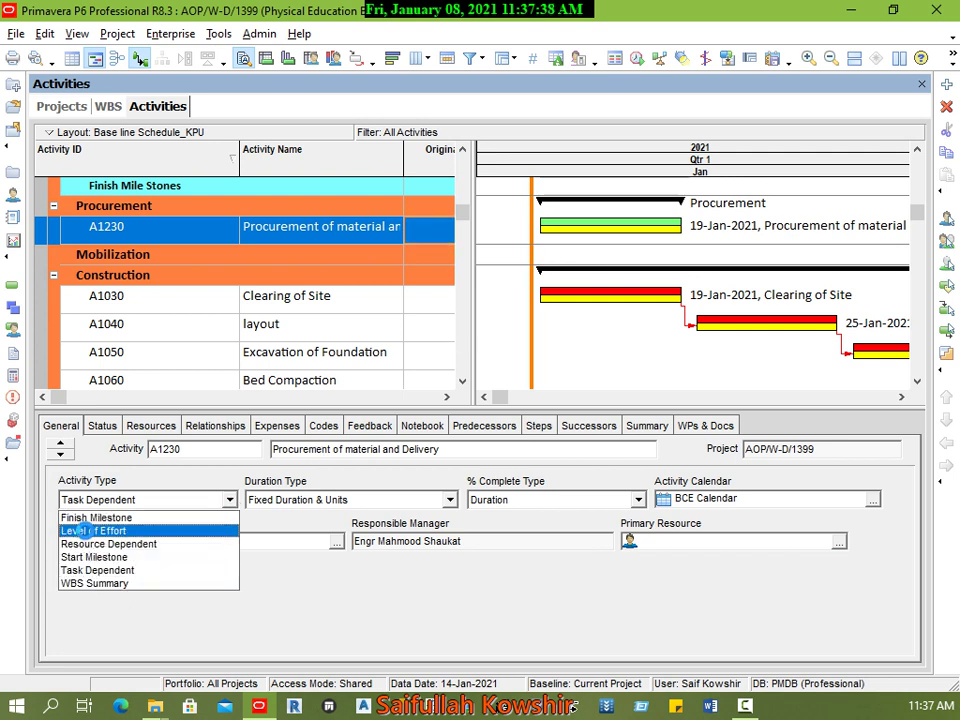
left_click(86, 530)
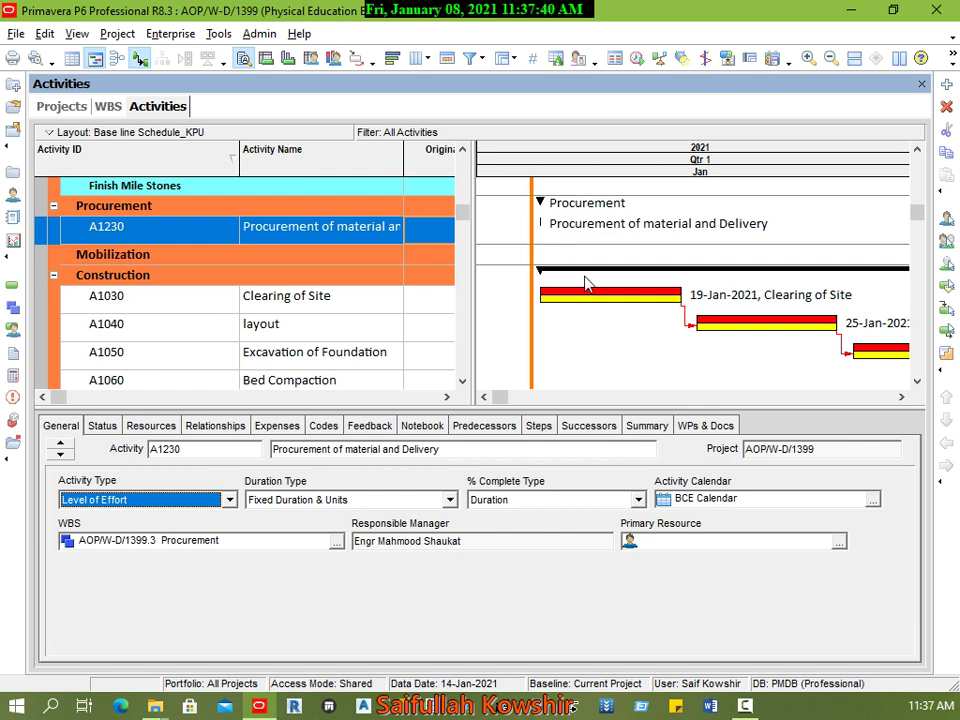
left_click(180, 502)
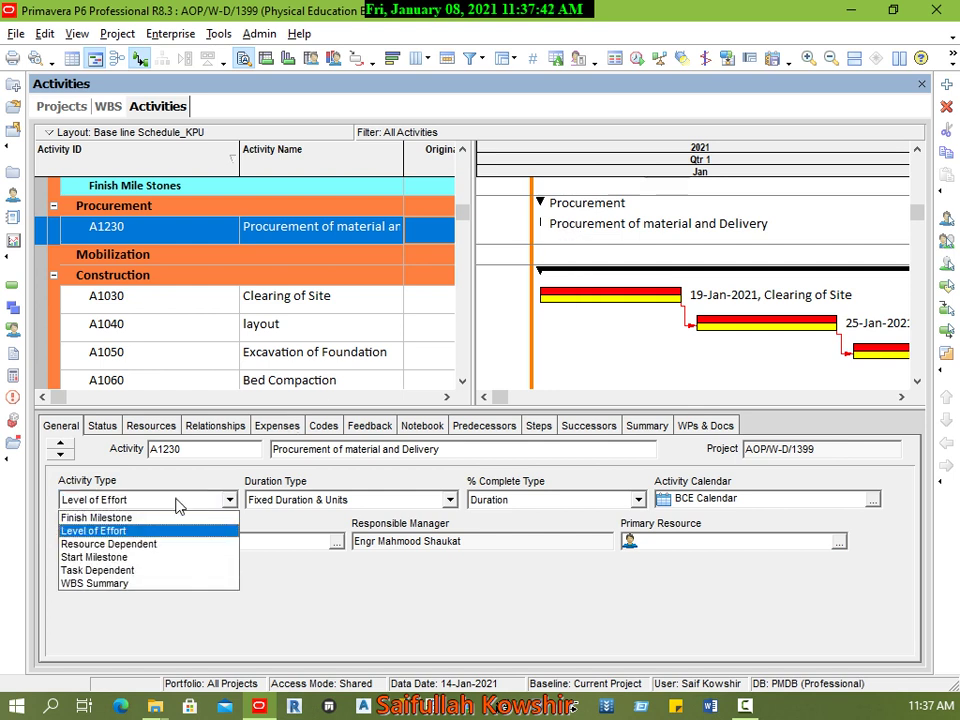
left_click(100, 570)
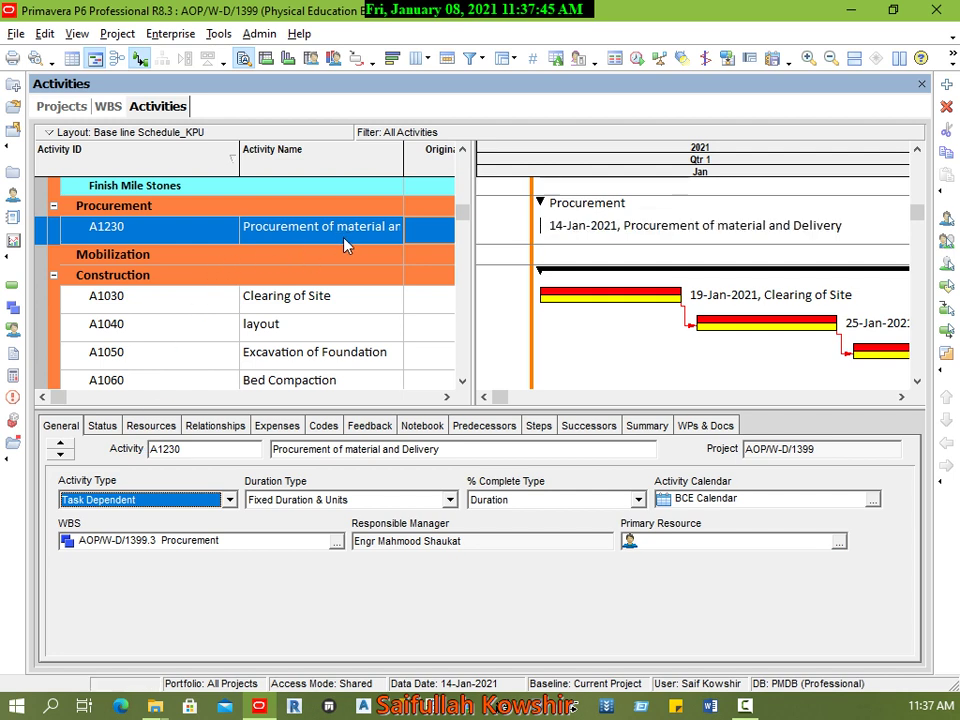
Set the Original Duration of Procurement of material and Delivery to 4 and link its start to the start of Clearing of Site
left_click(446, 397)
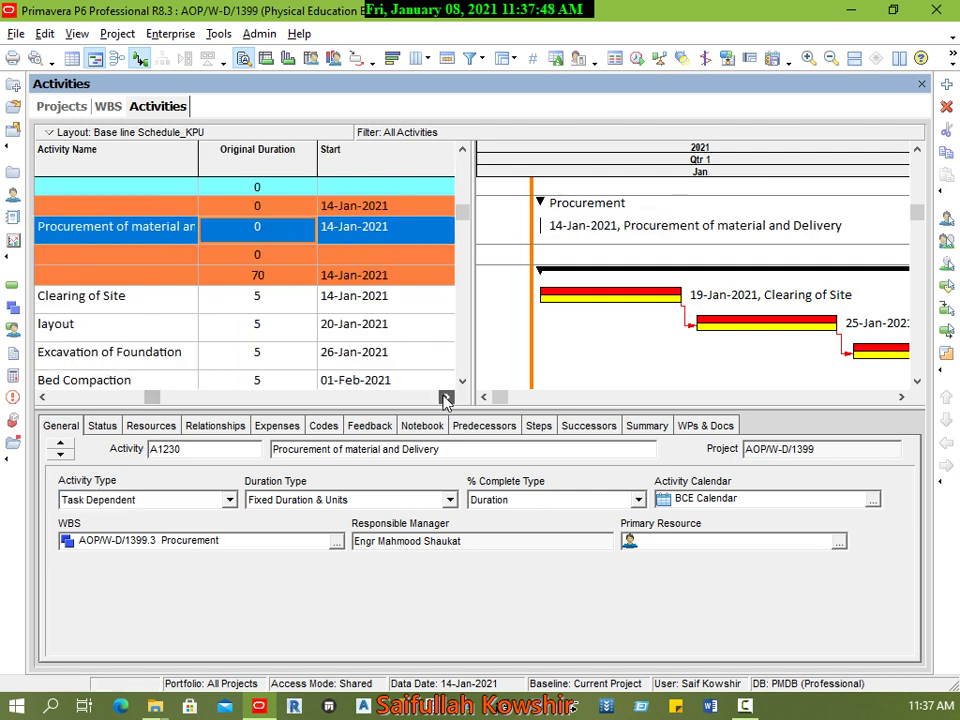
left_click(279, 228)
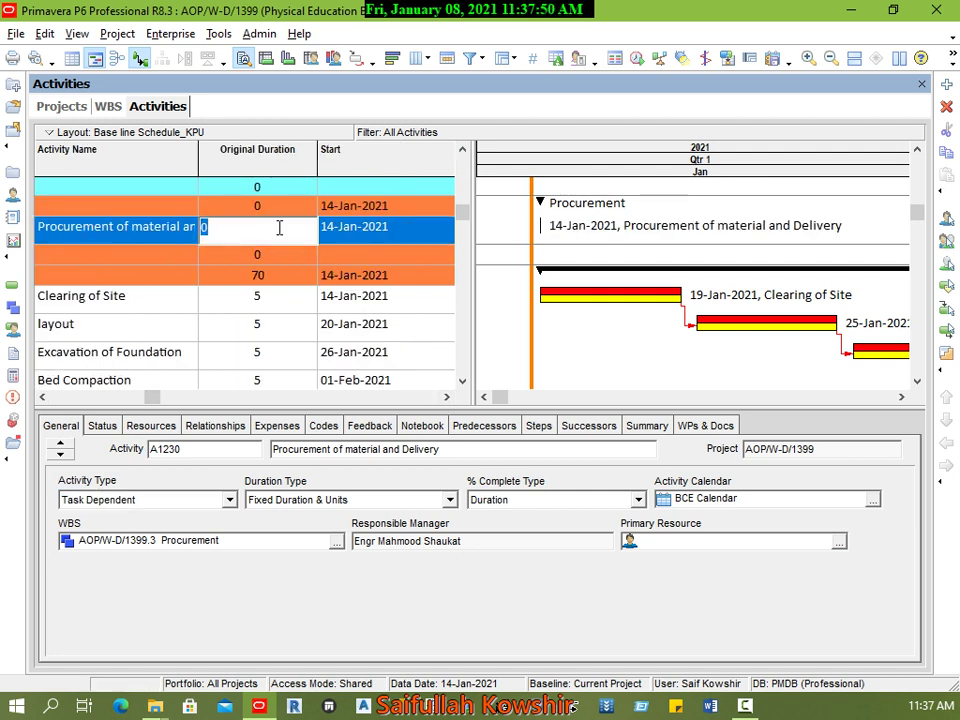
type("4")
left_click(352, 238)
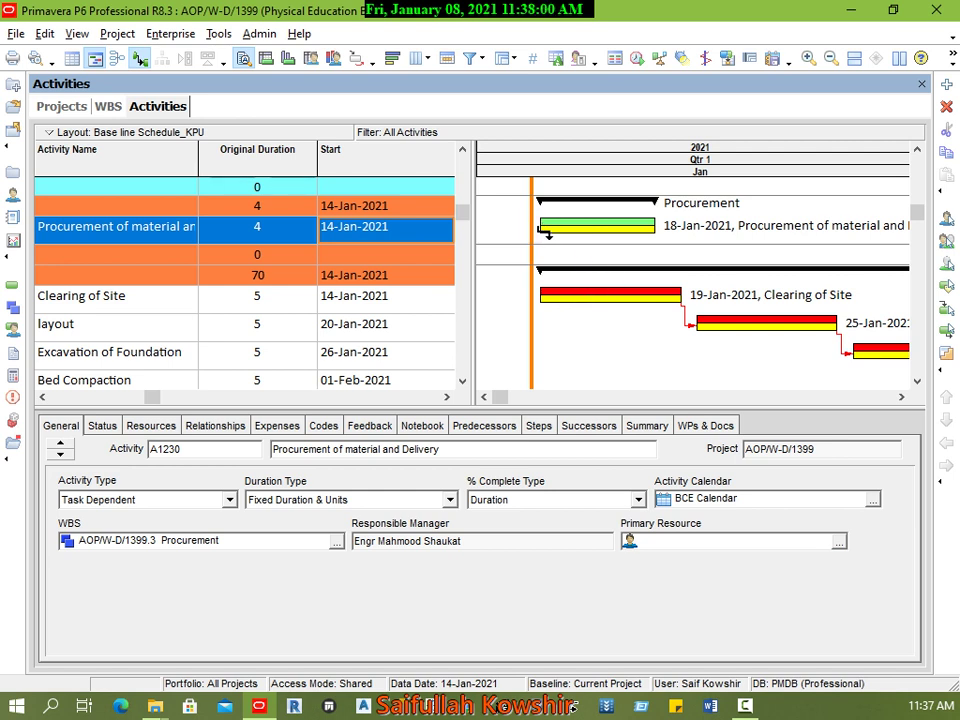
left_click_drag(527, 228, 540, 288)
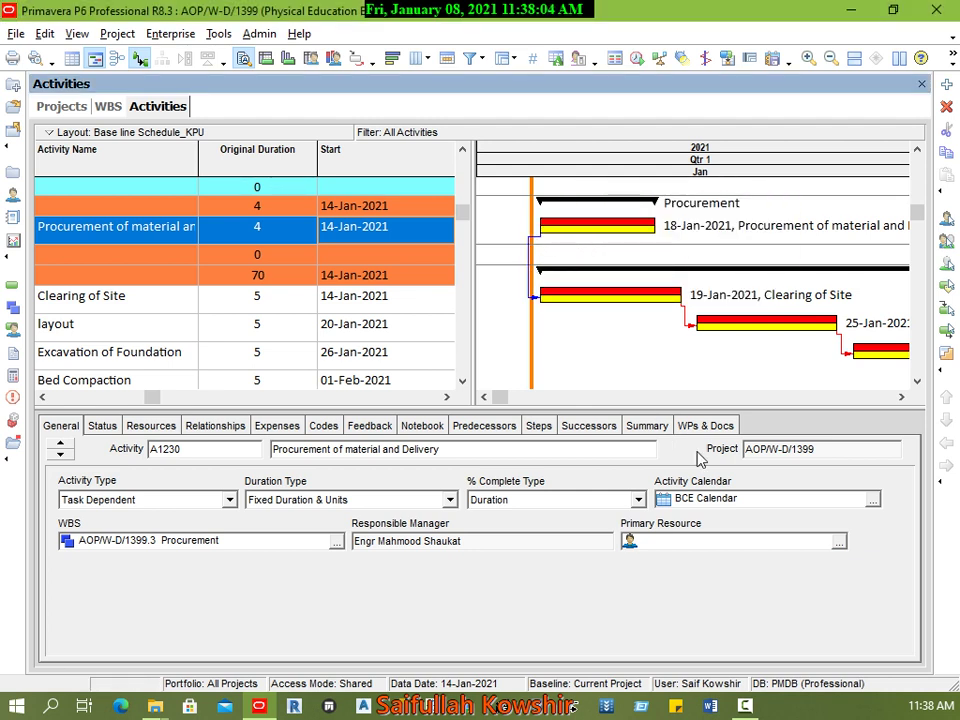
Select Form Striping, the last Construction activity, and display its relationships
left_click(901, 397)
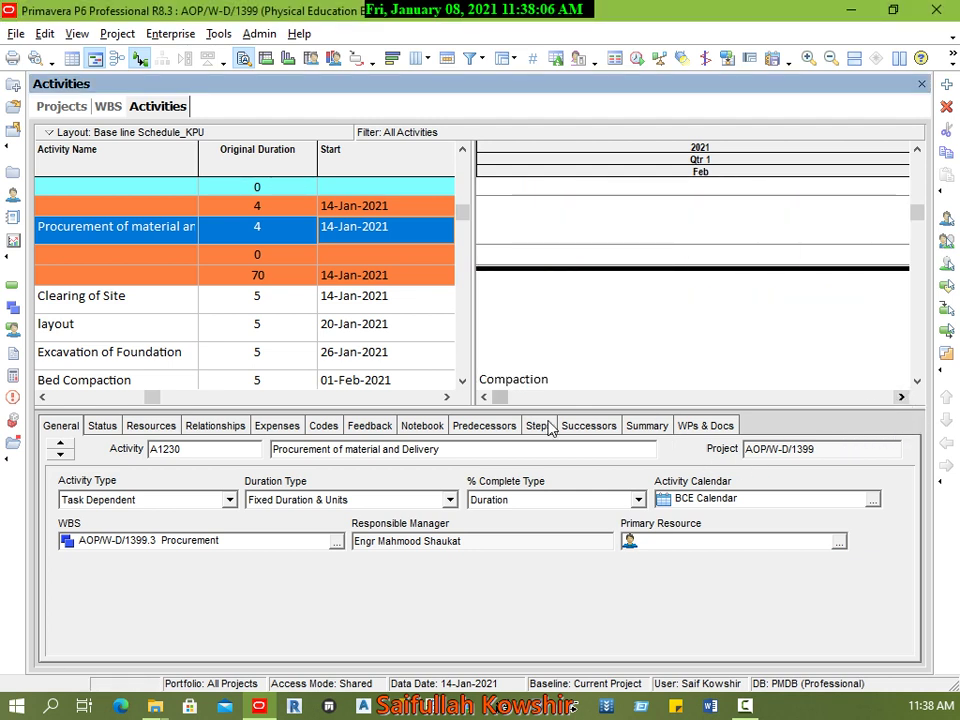
left_click(916, 382)
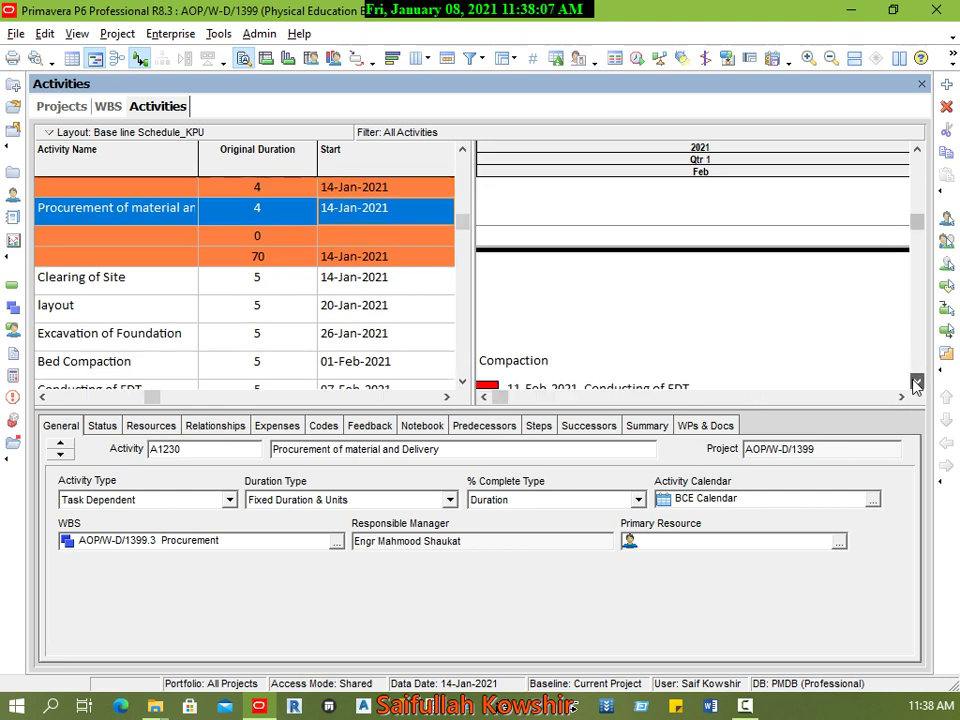
left_click(916, 385)
left_click(916, 385)
left_click(901, 397)
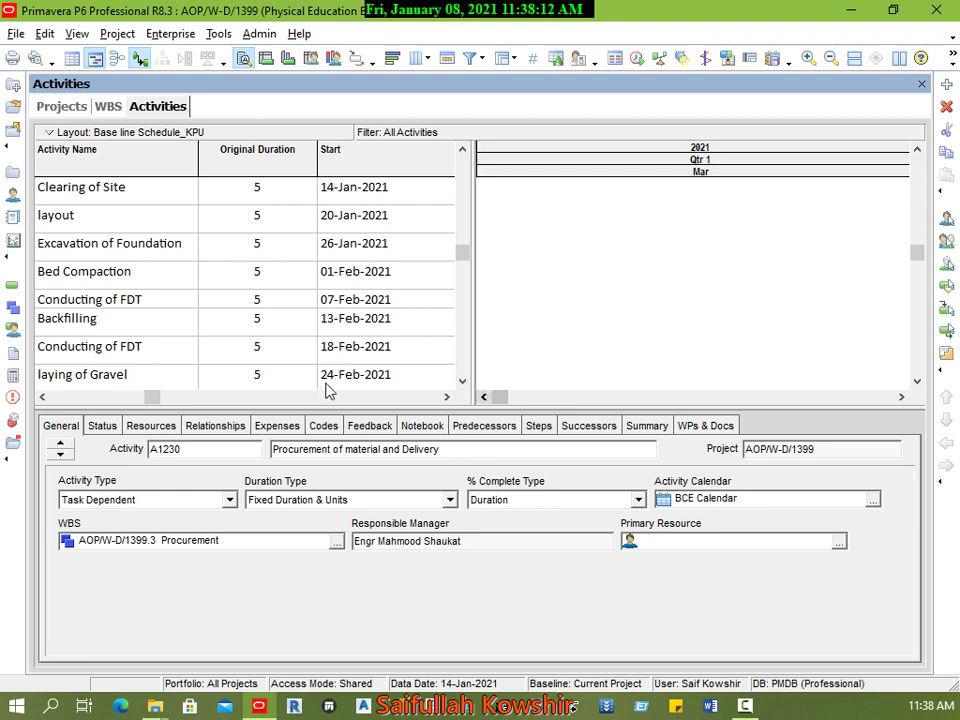
scroll(328, 380, "down", 3)
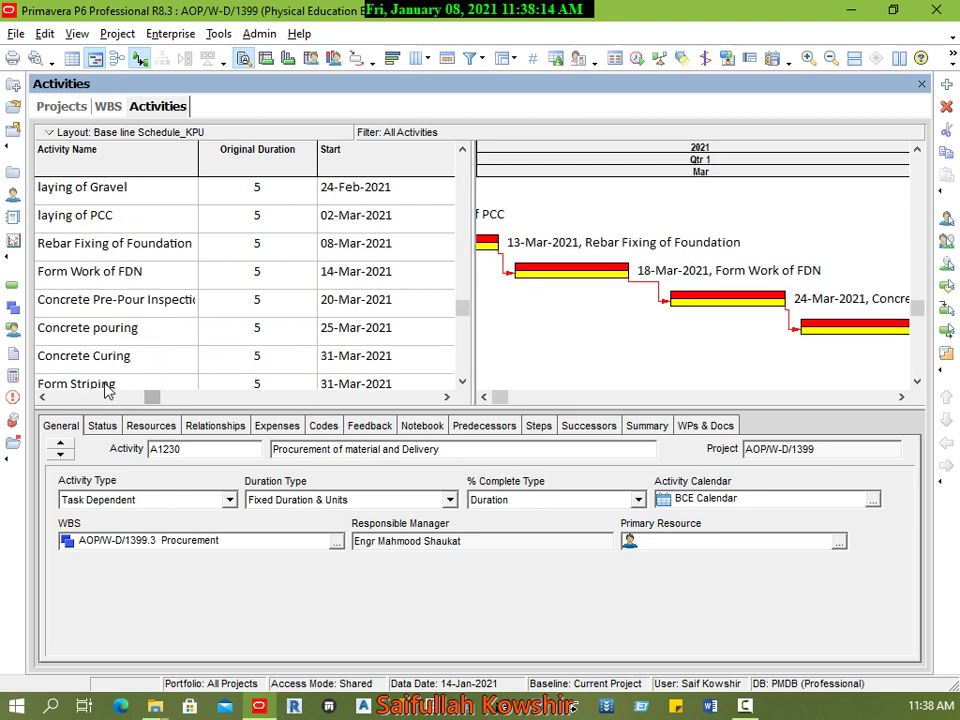
left_click(107, 386)
scroll(165, 364, "down", 1)
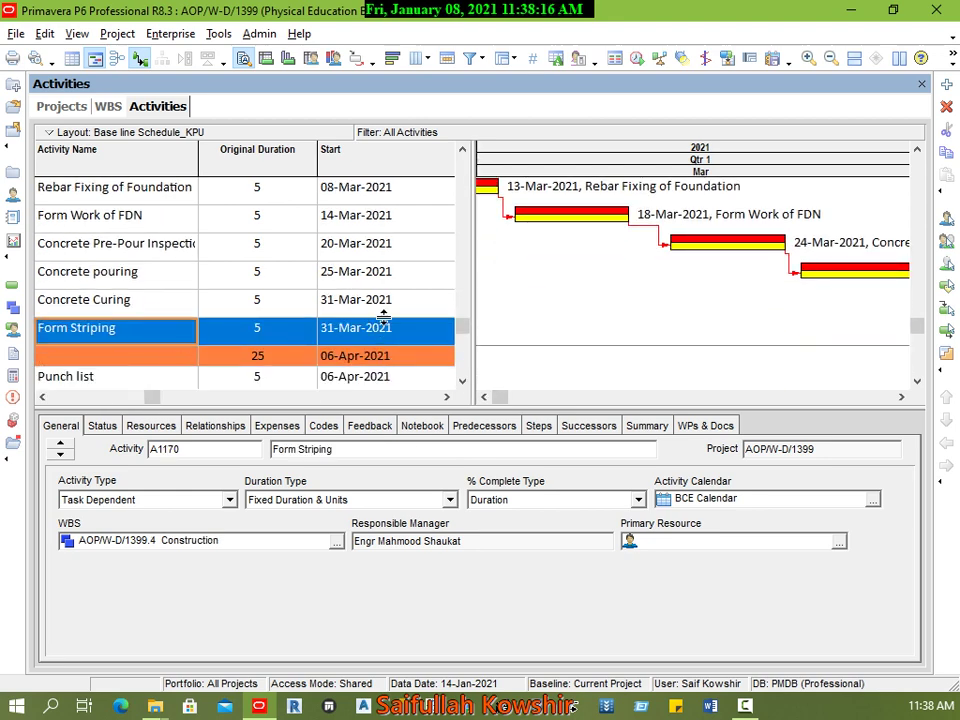
left_click(215, 425)
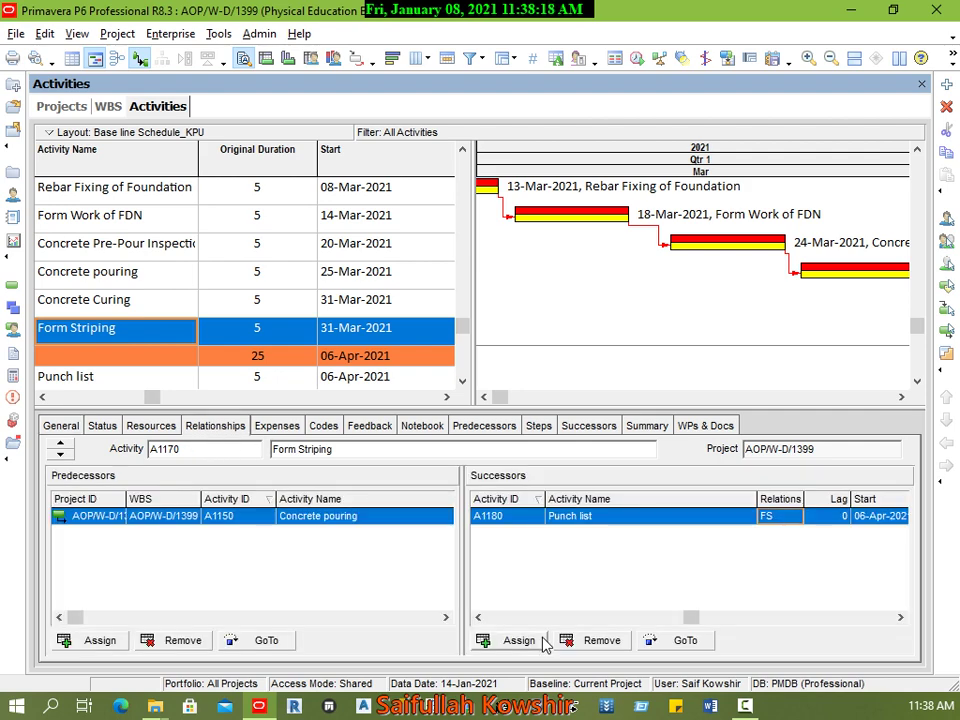
Try assigning Procurement of material and Delivery (A1230) as a successor of Form Striping, and remove that link
left_click(532, 640)
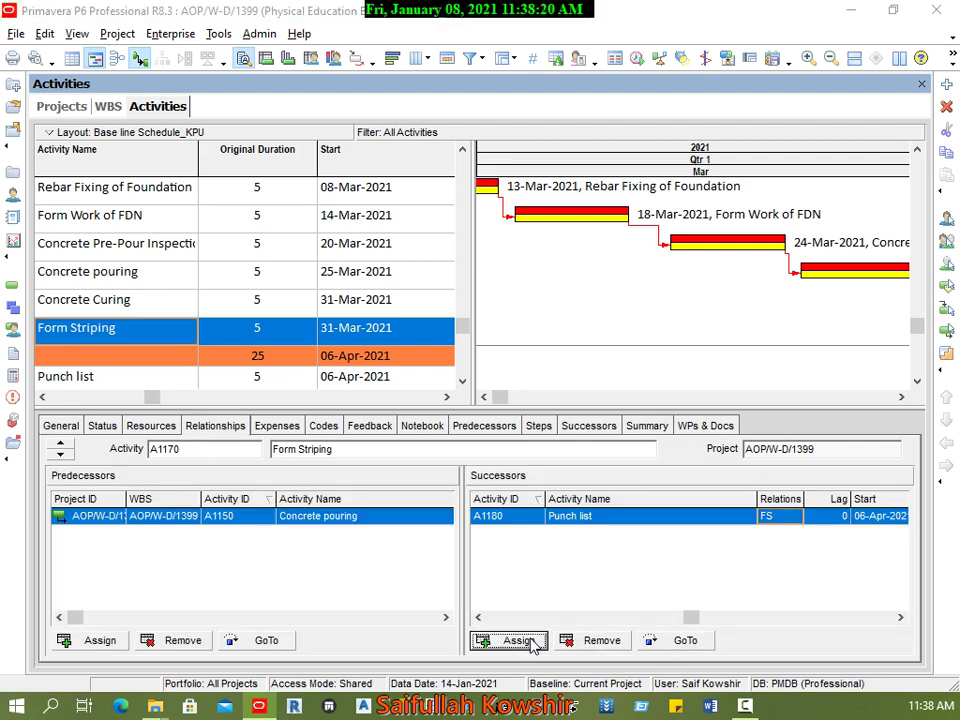
left_click_drag(580, 405, 500, 218)
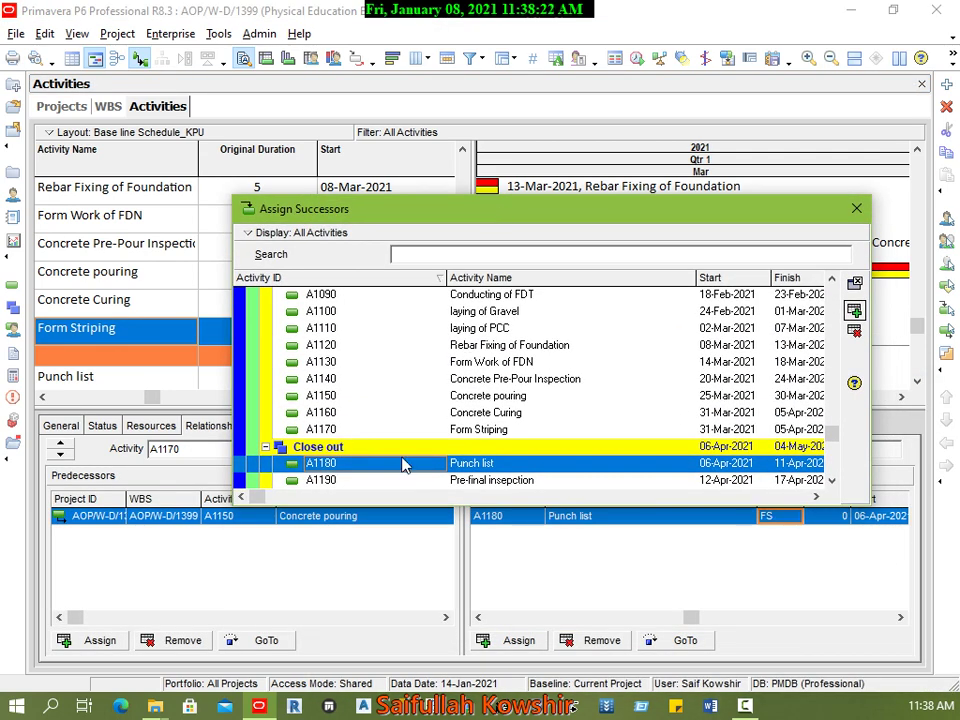
left_click(508, 430)
scroll(536, 441, "up", 8)
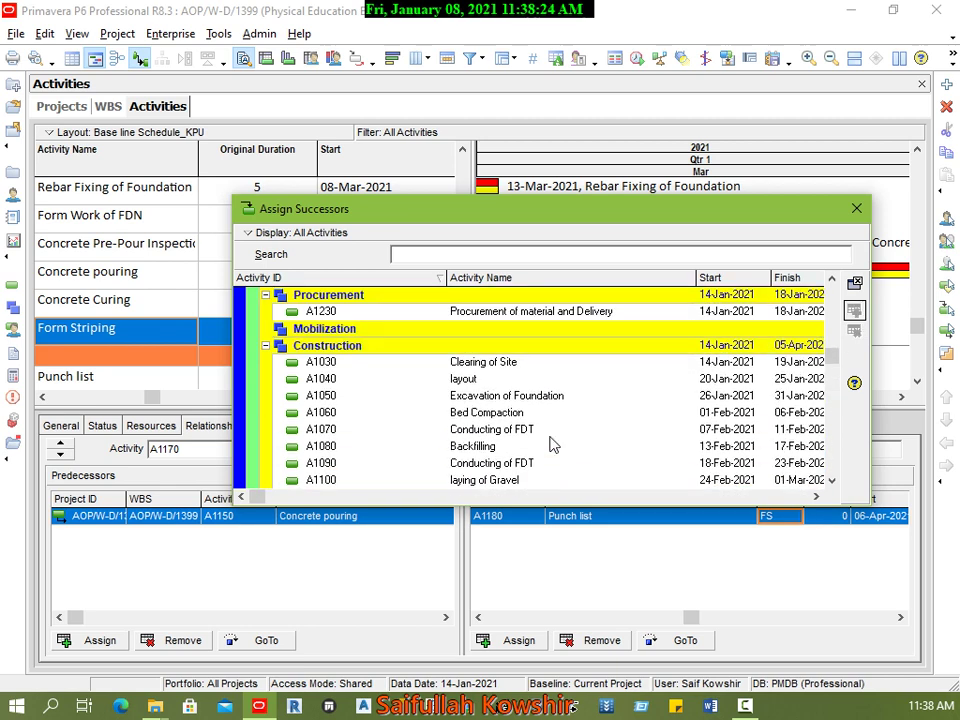
double_click(497, 396)
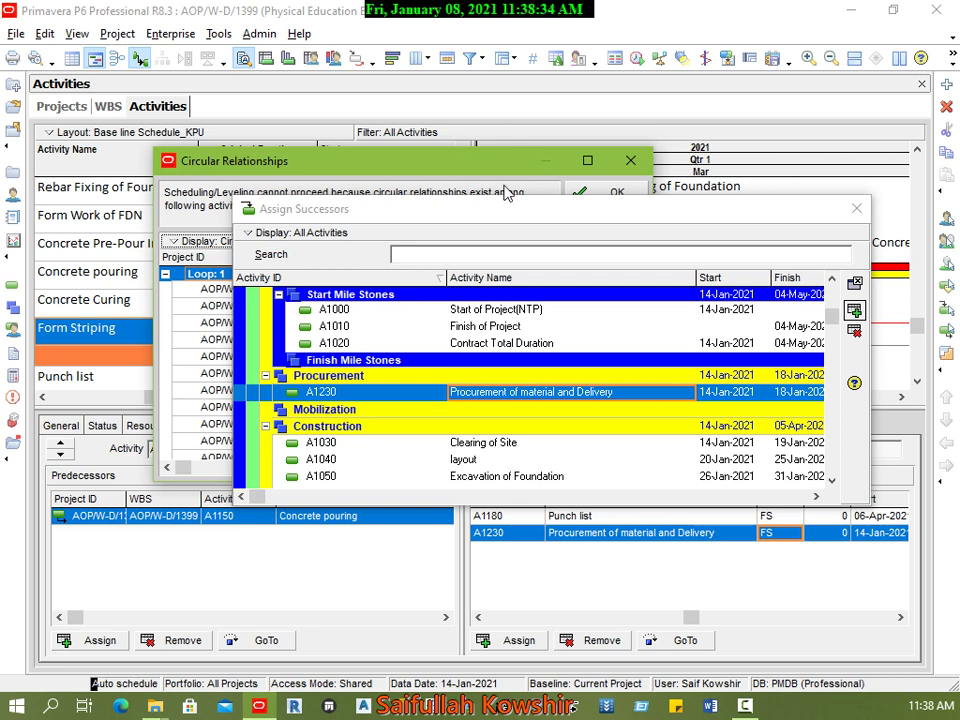
left_click(551, 219)
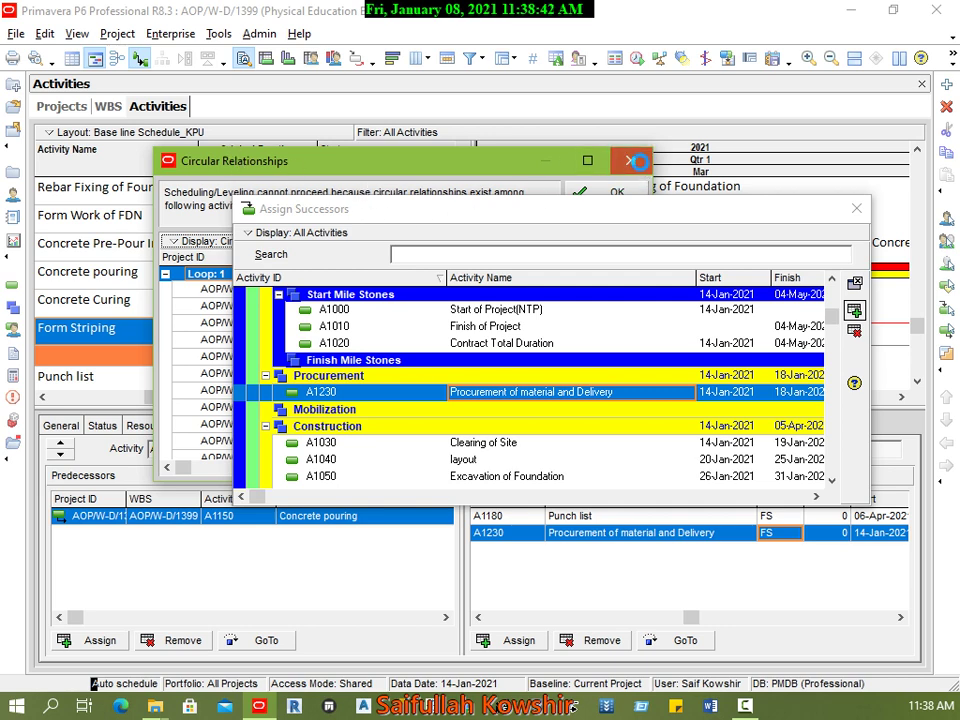
left_click(640, 168)
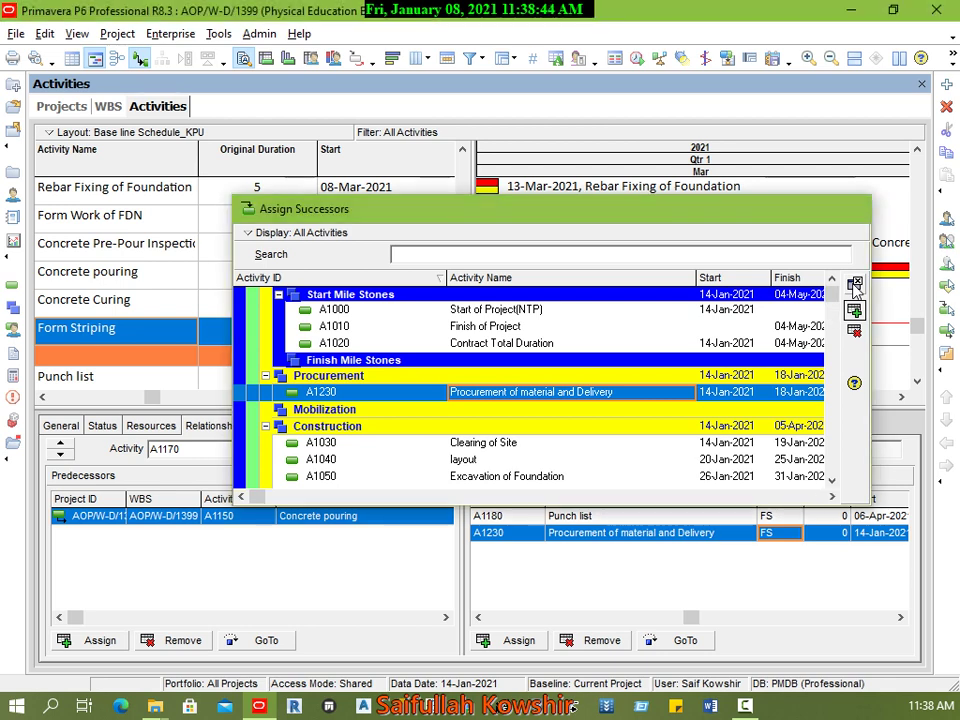
left_click(855, 286)
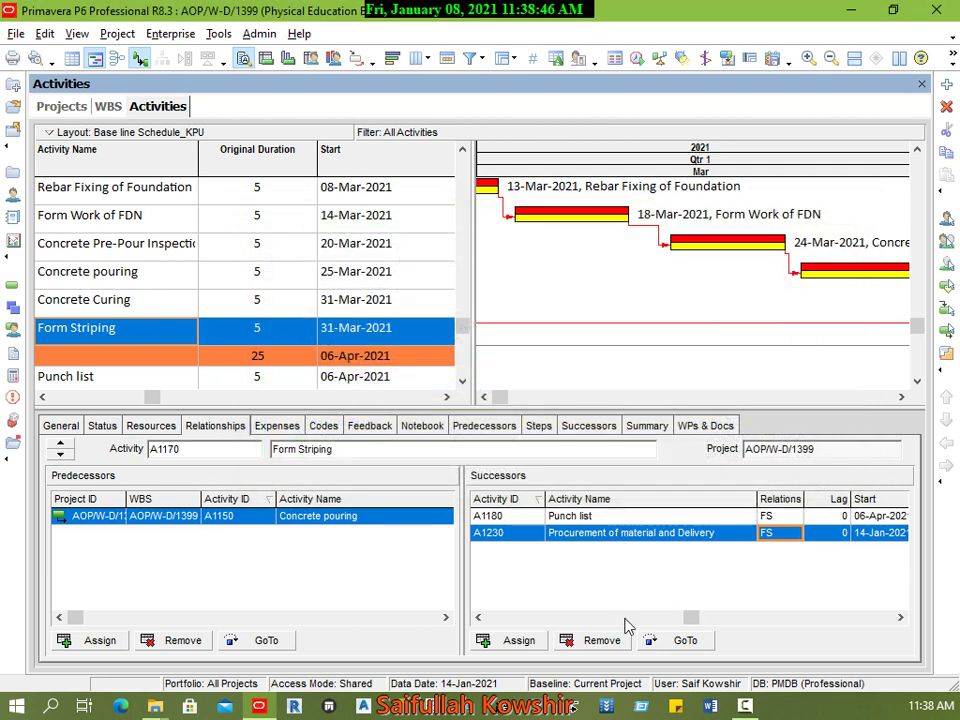
left_click(602, 640)
Assign Procurement of material and Delivery (A1230) as a predecessor of Form Striping
left_click(455, 402)
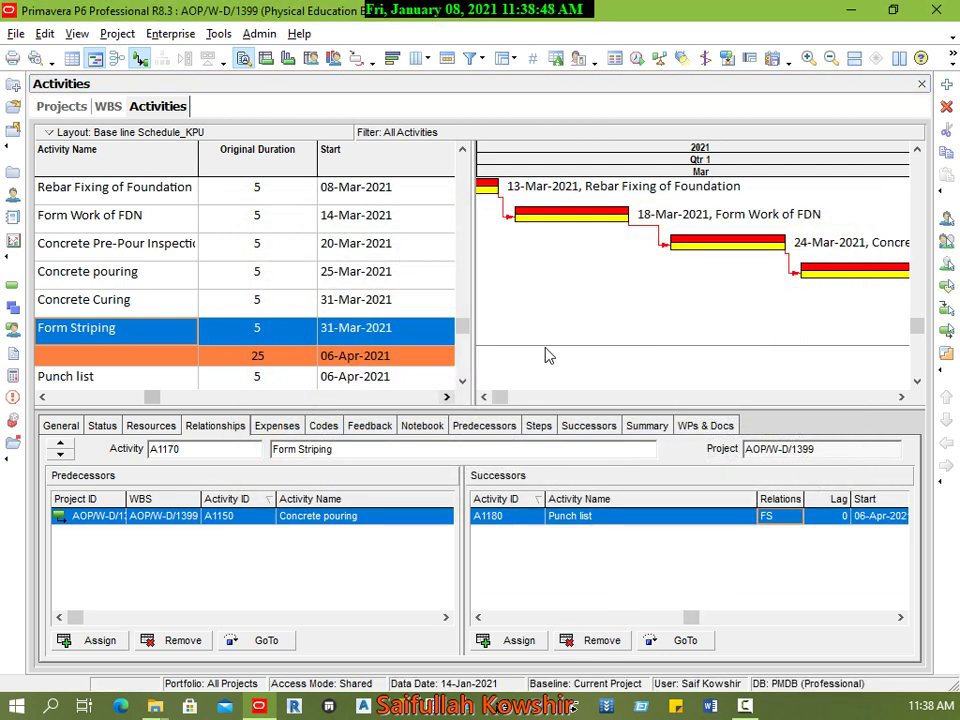
left_click(900, 397)
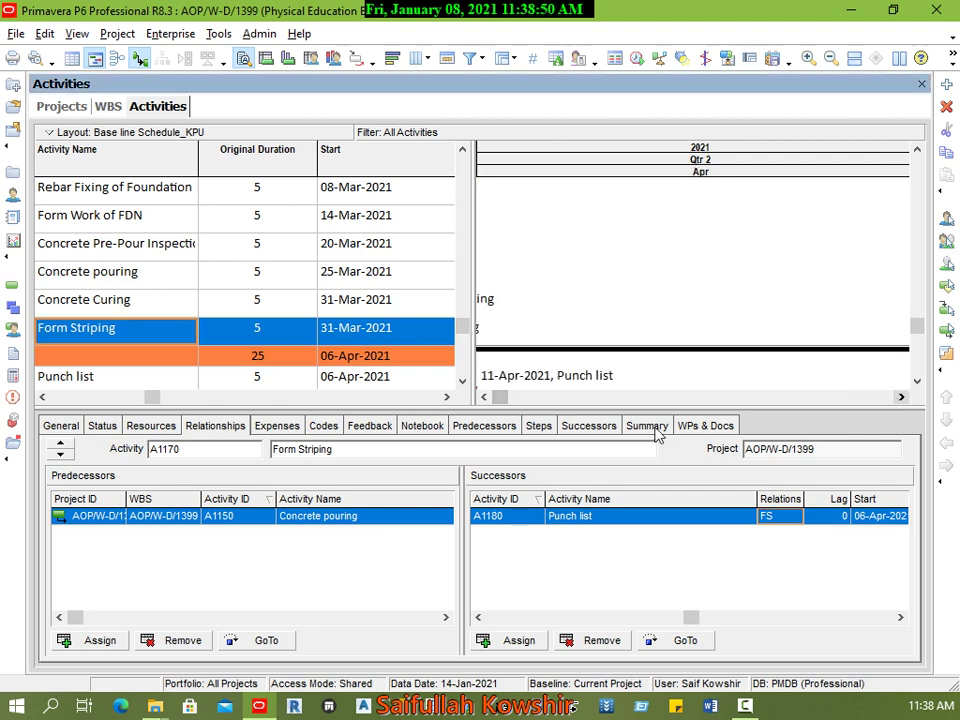
left_click(485, 397)
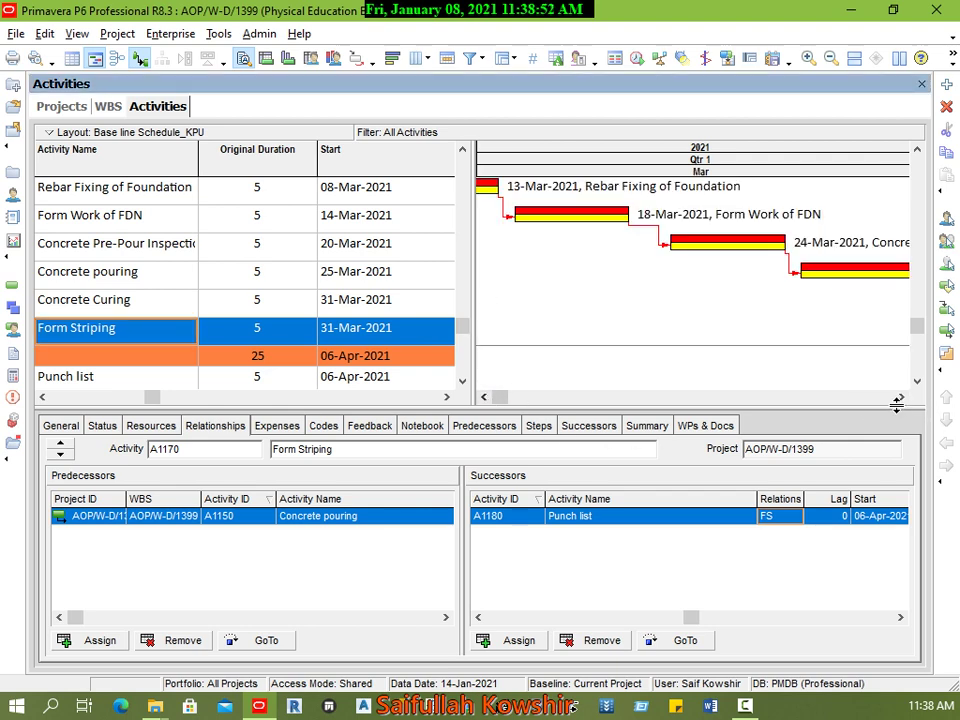
left_click(183, 578)
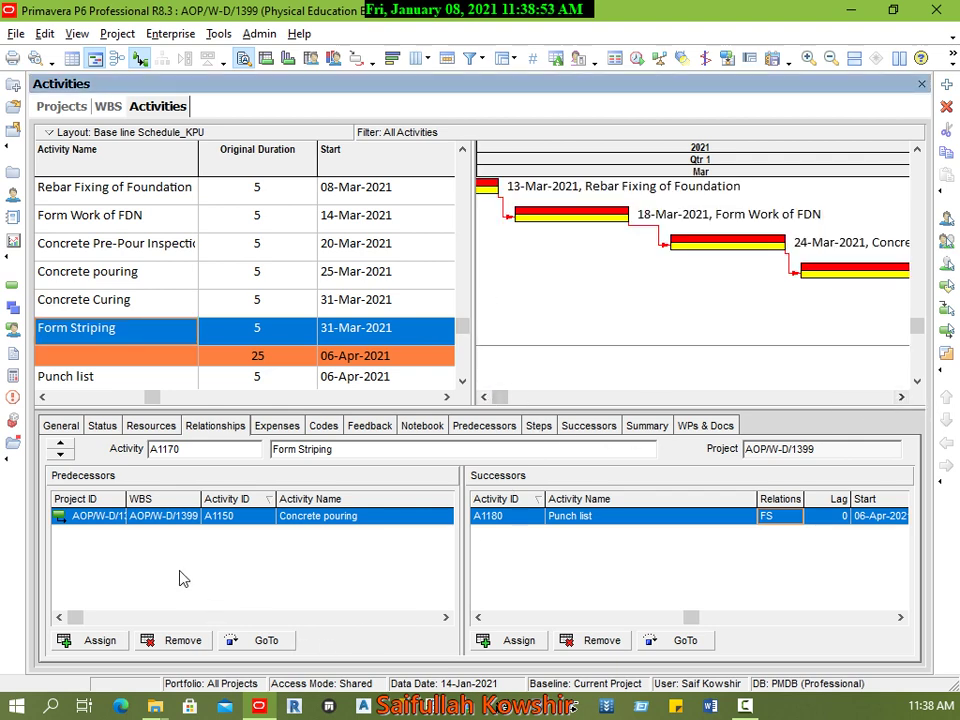
left_click(88, 641)
left_click_drag(906, 222, 910, 105)
double_click(668, 260)
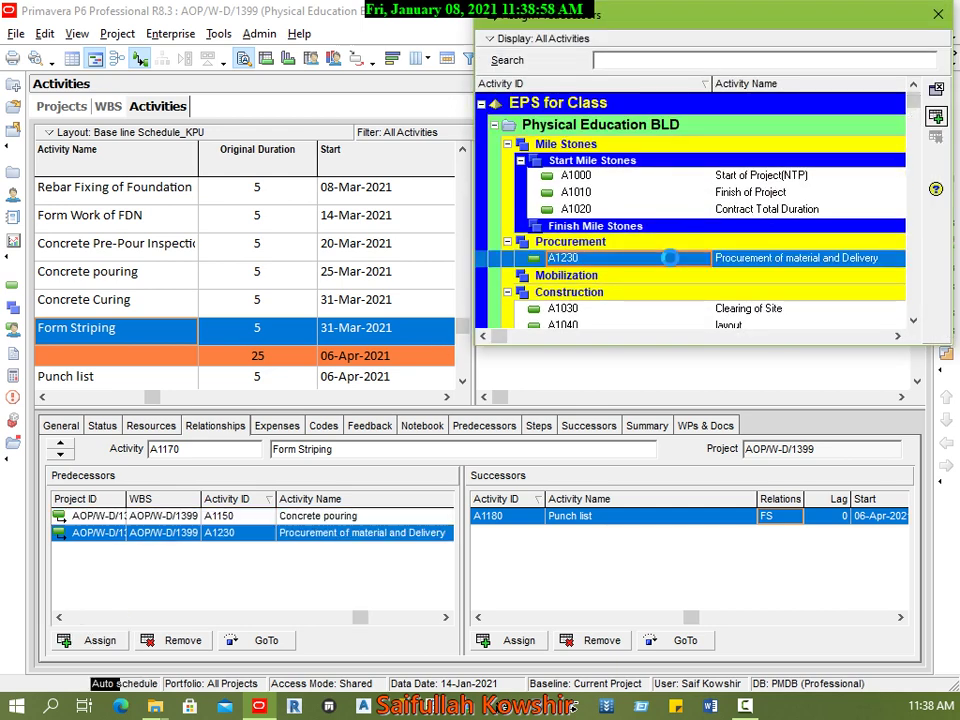
left_click(937, 92)
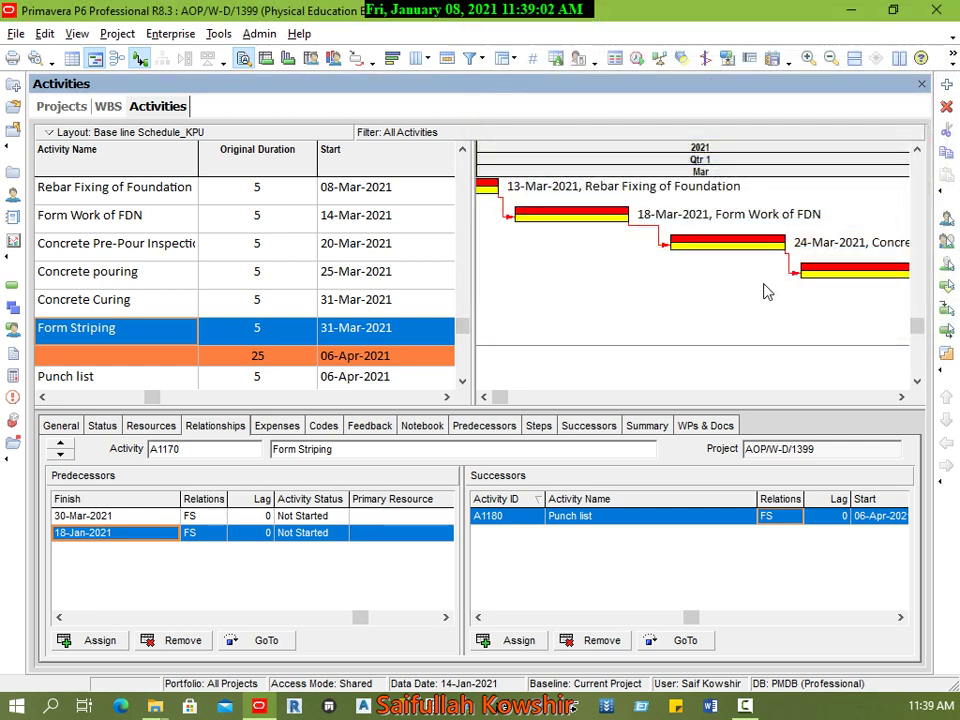
Change the relationship type between Procurement of material and Delivery and Form Striping to FF
left_click(901, 397)
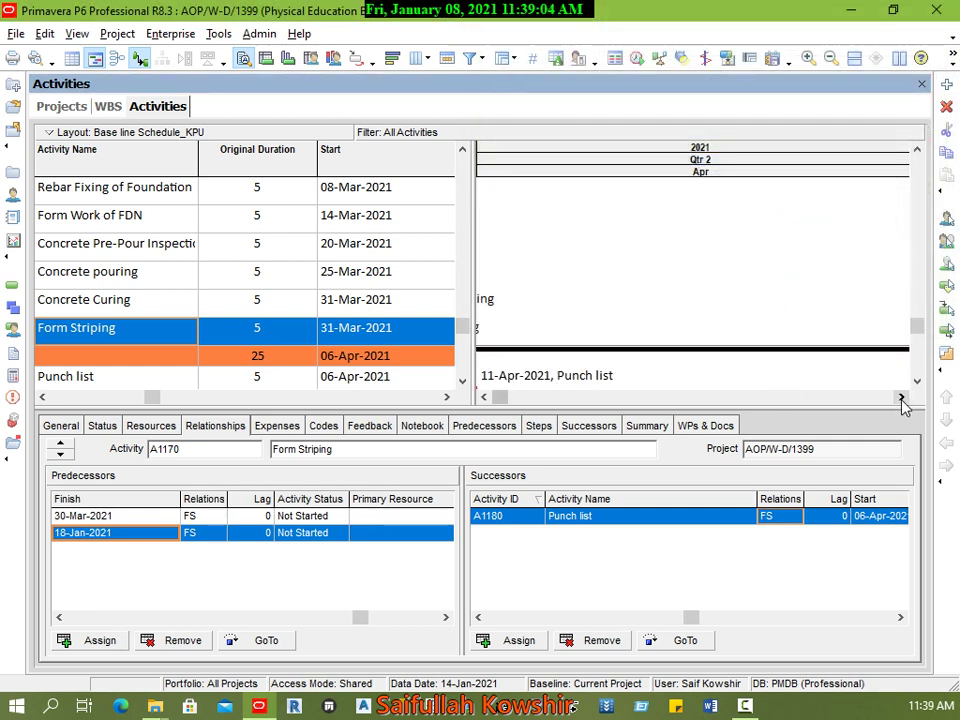
left_click(917, 381)
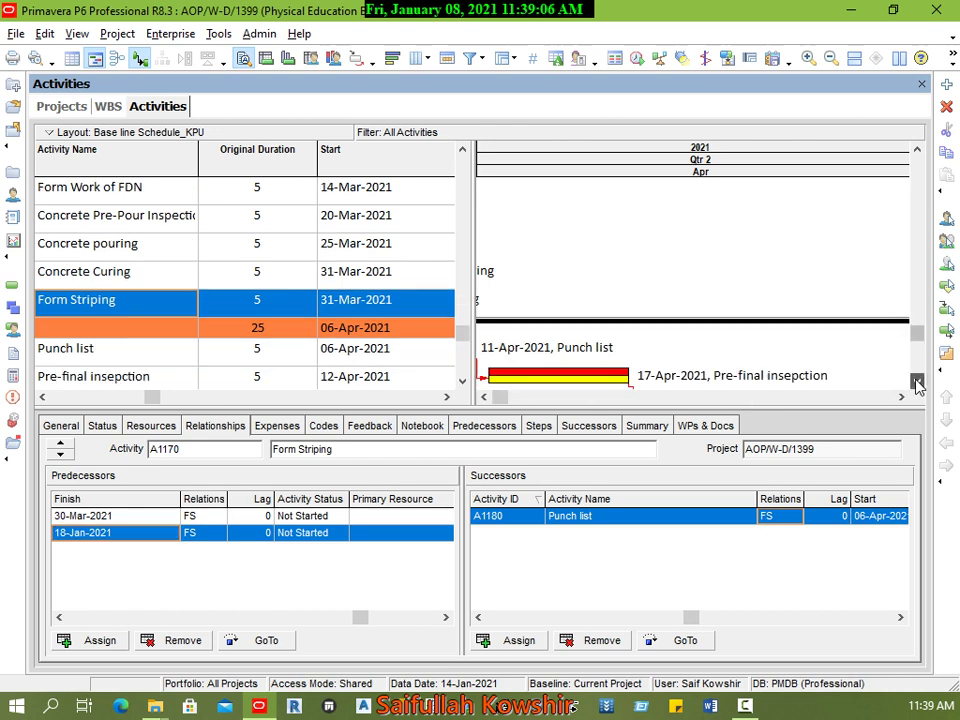
left_click(917, 381)
scroll(193, 289, "up", 10)
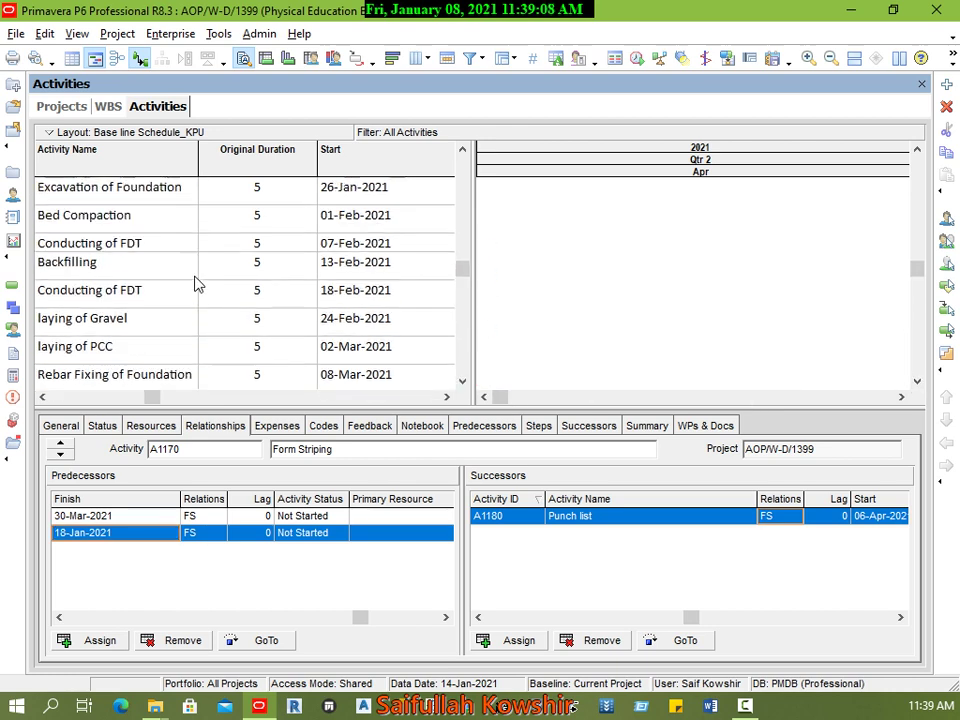
left_click(178, 258)
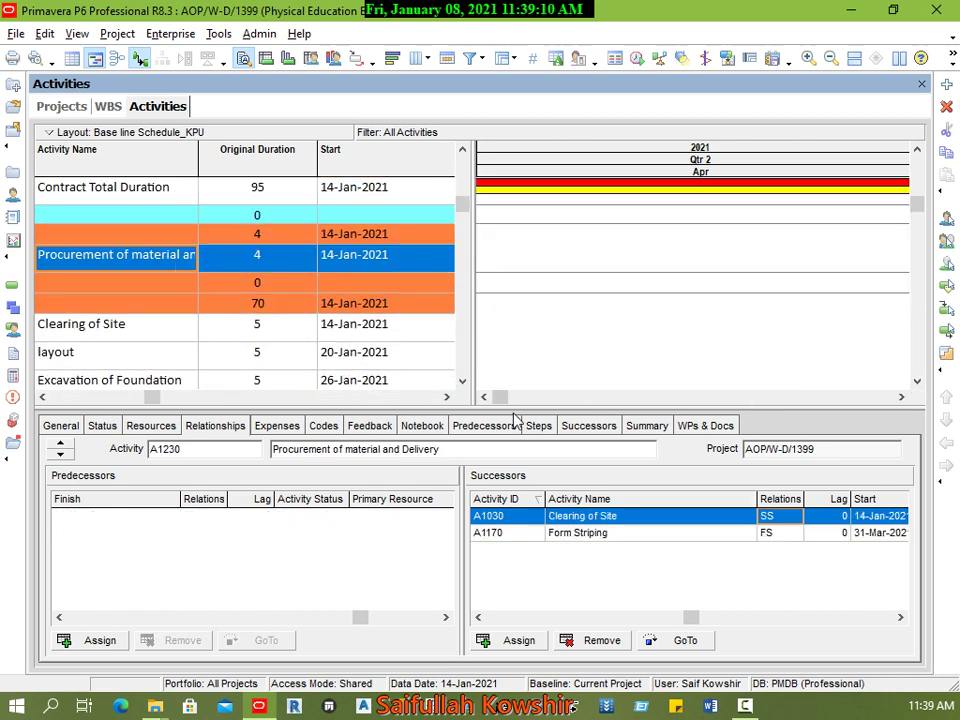
left_click_drag(499, 397, 533, 400)
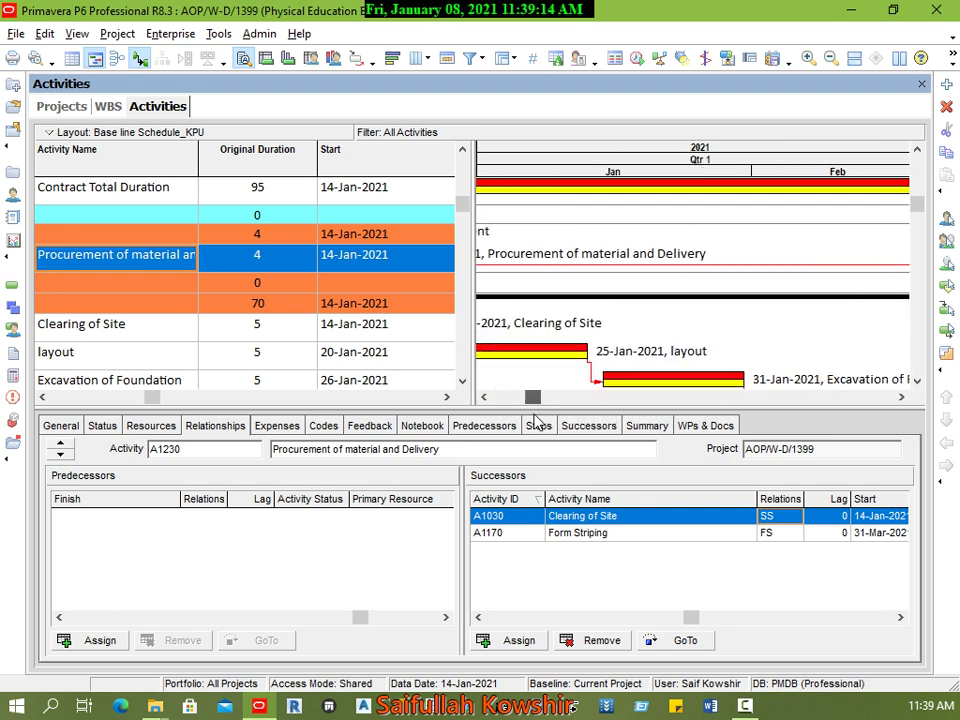
double_click(625, 273)
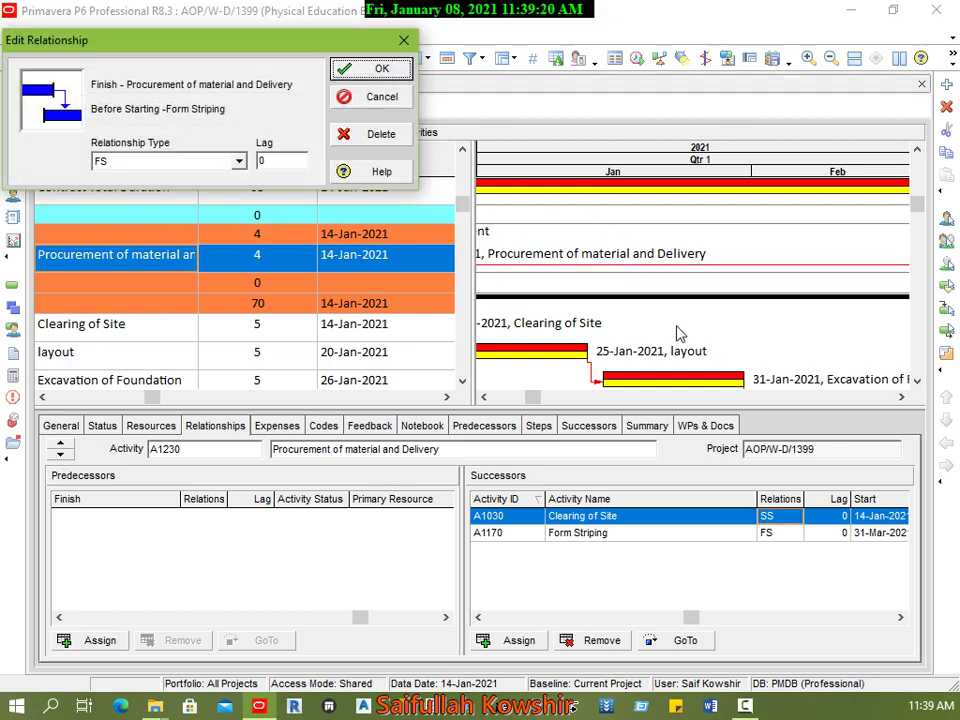
left_click(197, 161)
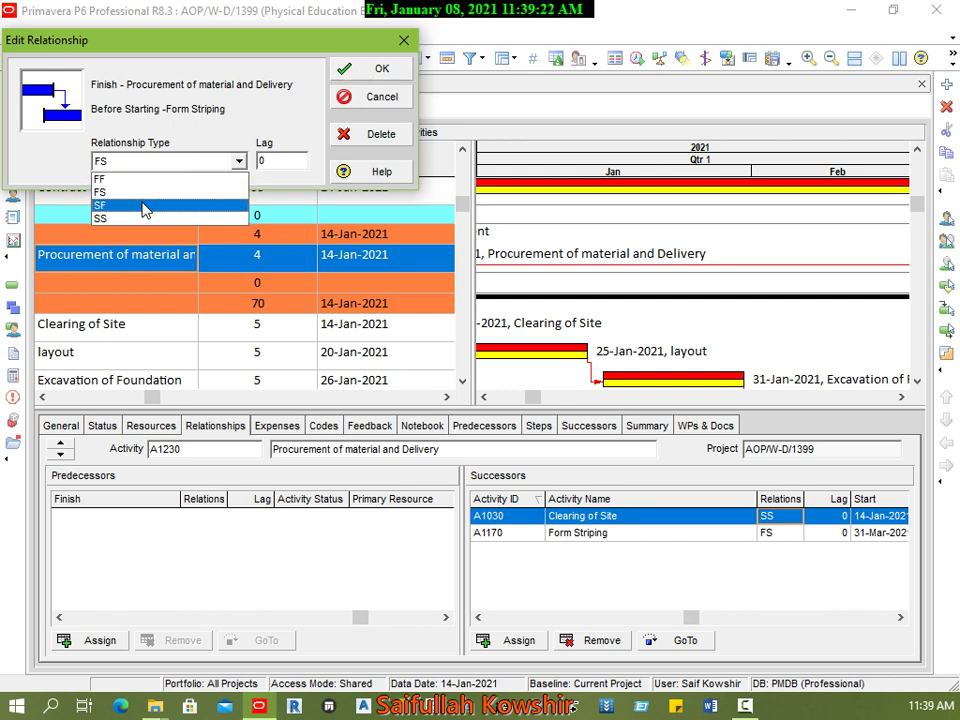
left_click(110, 179)
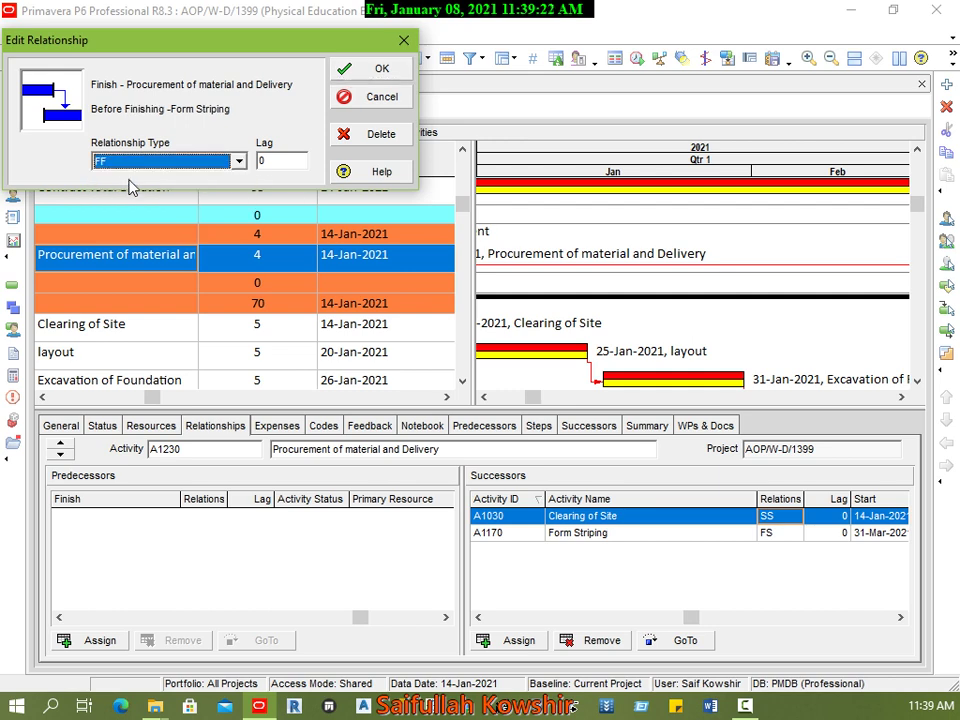
left_click(381, 70)
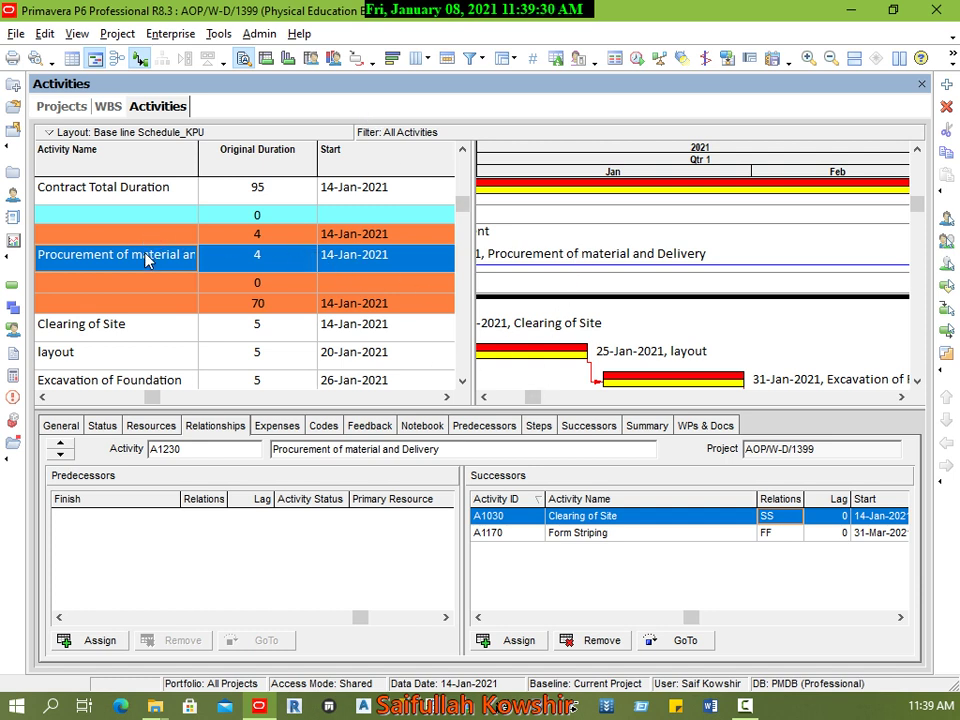
Set the activity type of Procurement of material and Delivery to Level of Effort
left_click(61, 426)
left_click(110, 499)
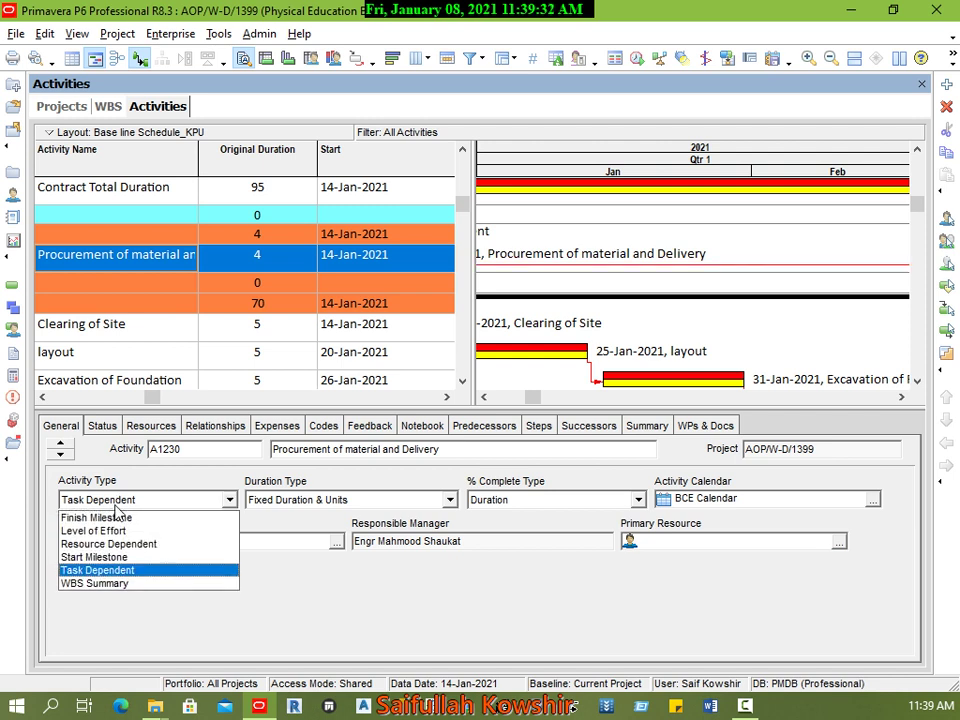
left_click(96, 589)
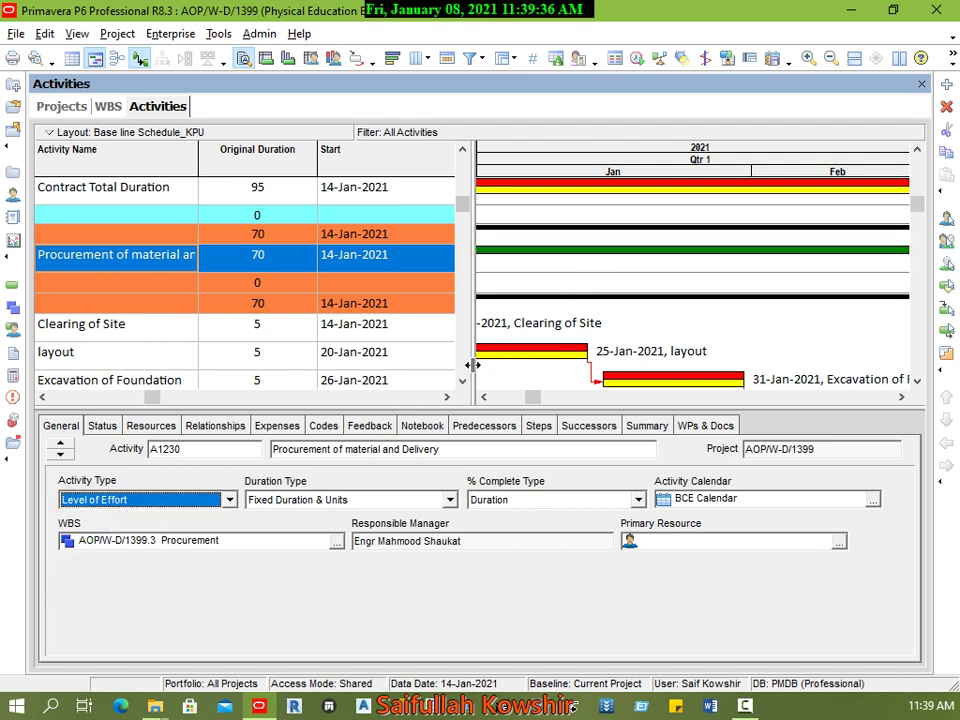
Examine the bars and relationship lines of Procurement of material and Delivery and the Construction activities along the Gantt timeline
left_click_drag(467, 372, 368, 379)
left_click_drag(437, 398, 396, 398)
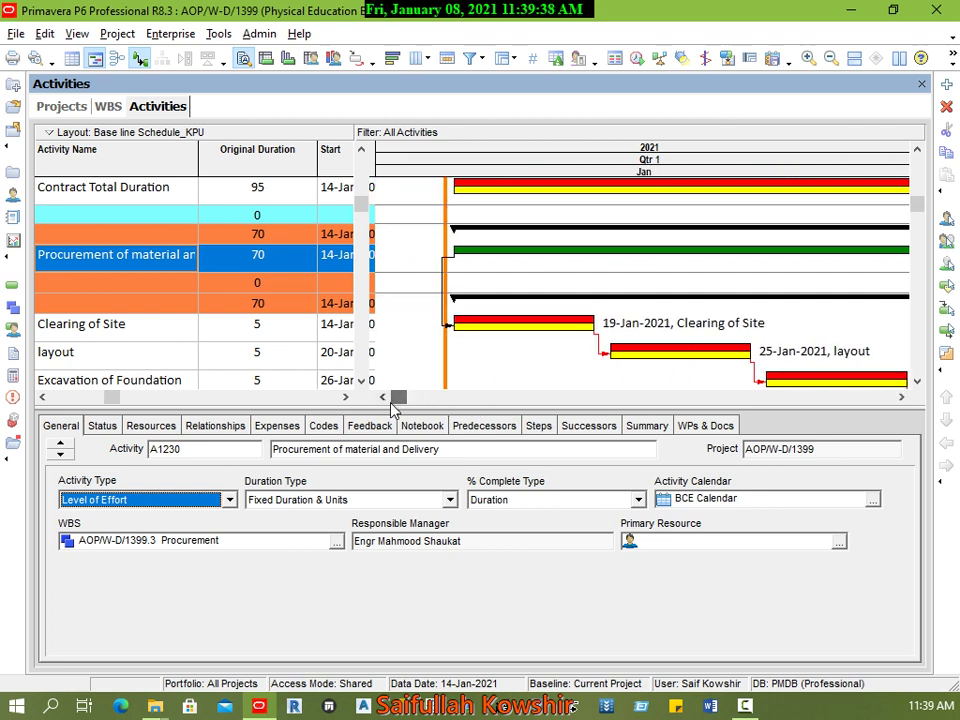
left_click_drag(565, 408, 560, 575)
left_click(537, 329)
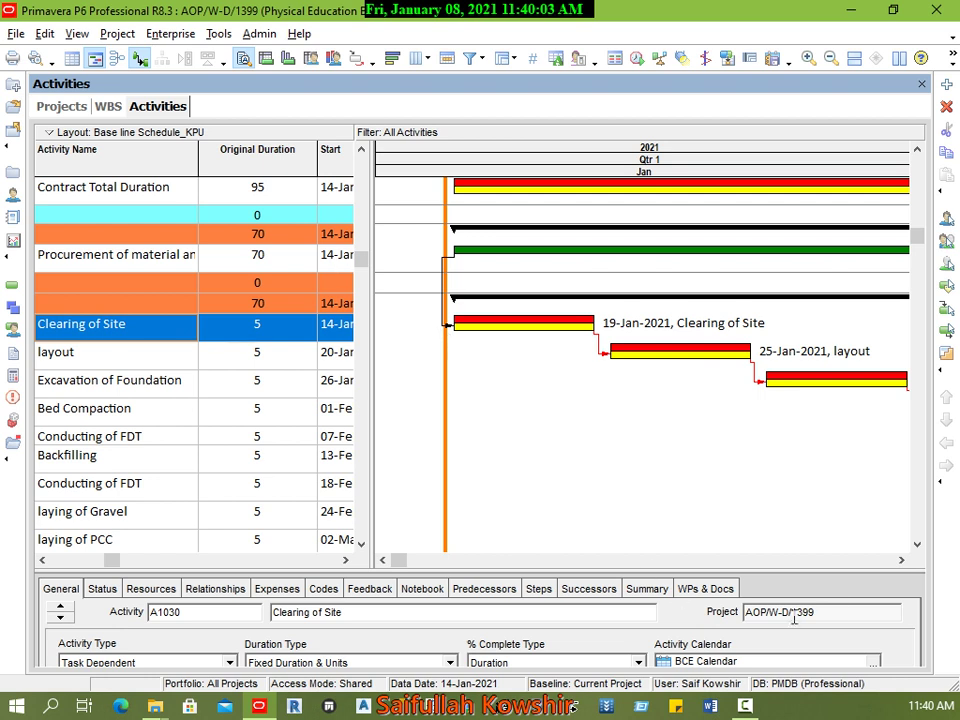
left_click(901, 561)
left_click(901, 561)
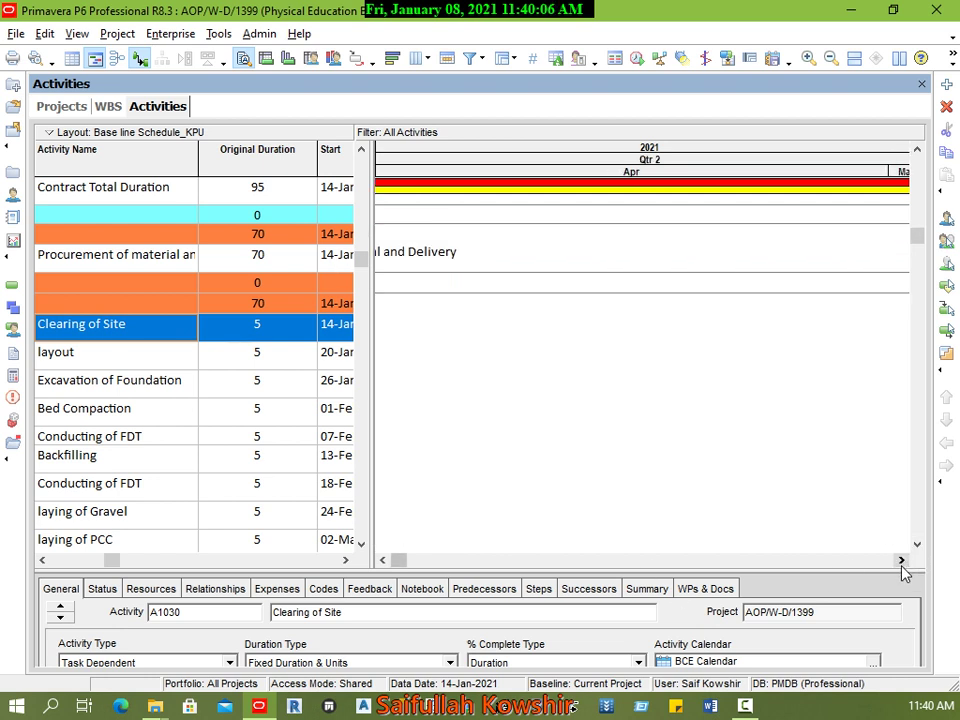
left_click(385, 562)
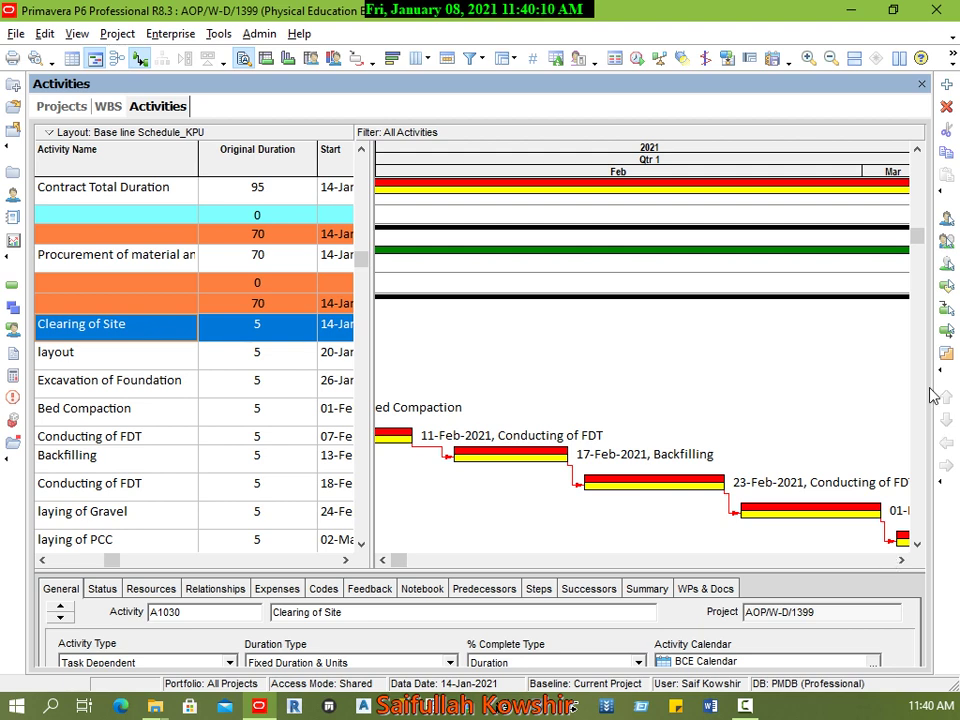
scroll(902, 401, "down", 2)
left_click(901, 561)
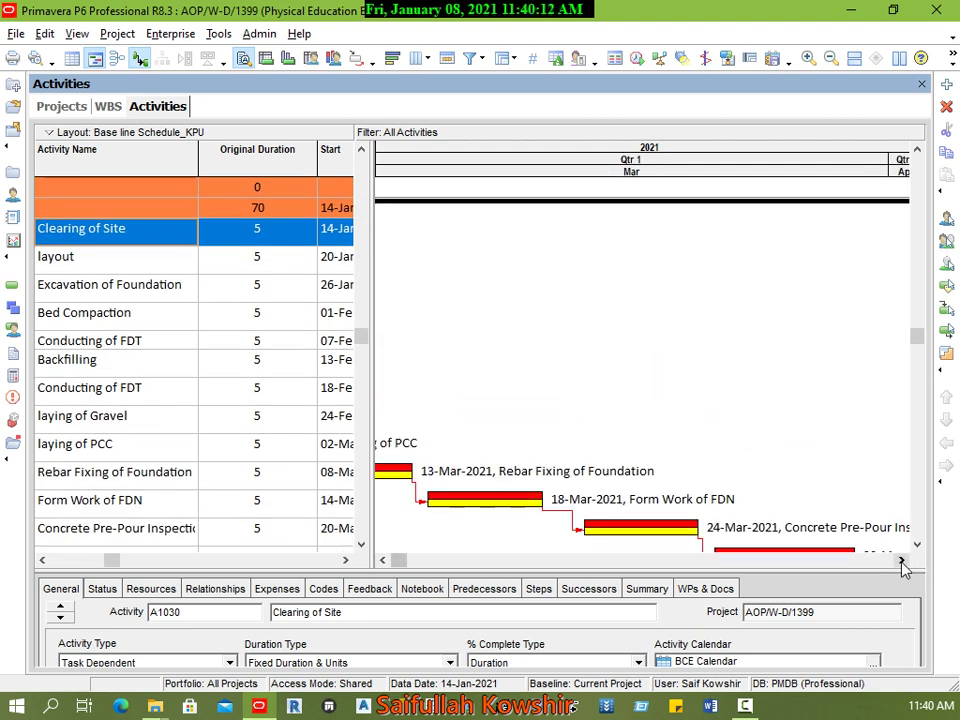
scroll(820, 548, "down", 3)
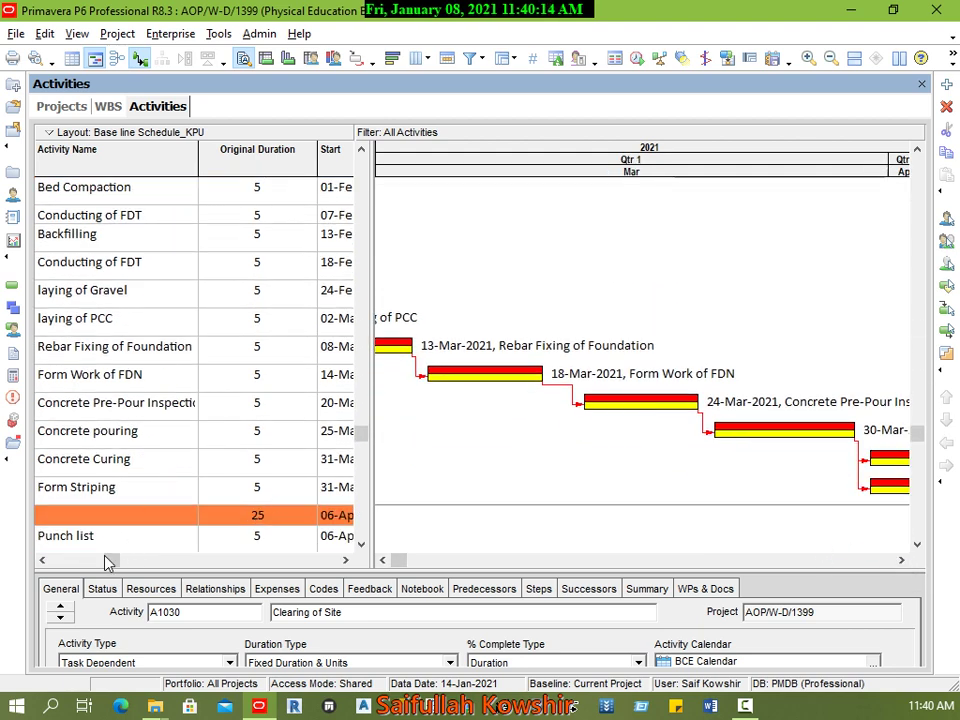
Compare the start and finish dates of Form Striping with those of Procurement of material and Delivery
left_click(100, 490)
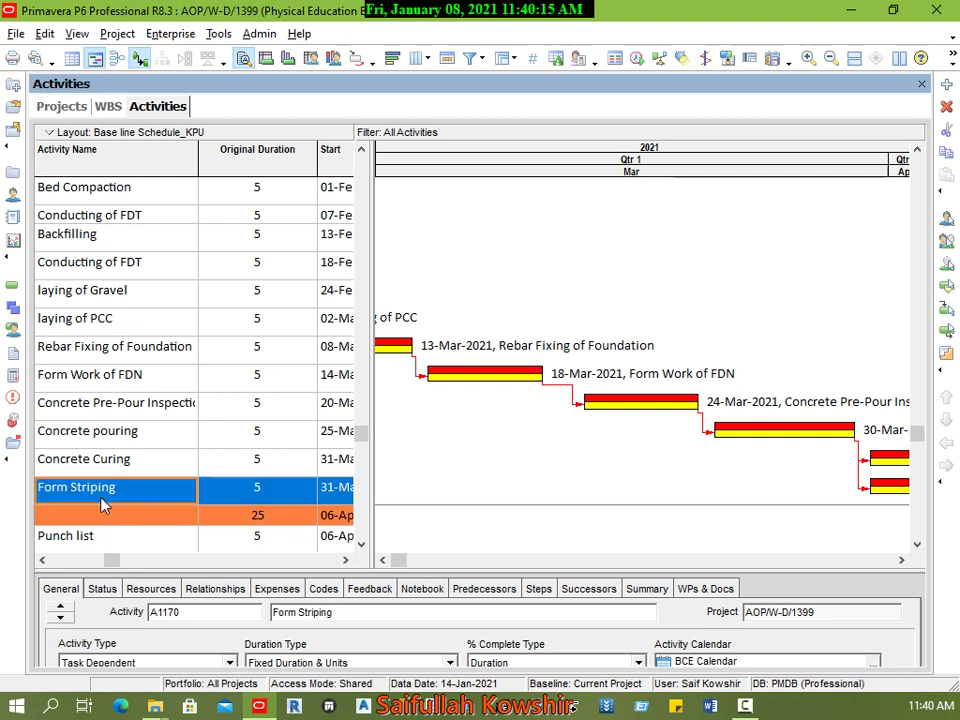
left_click(102, 588)
left_click_drag(432, 570, 439, 476)
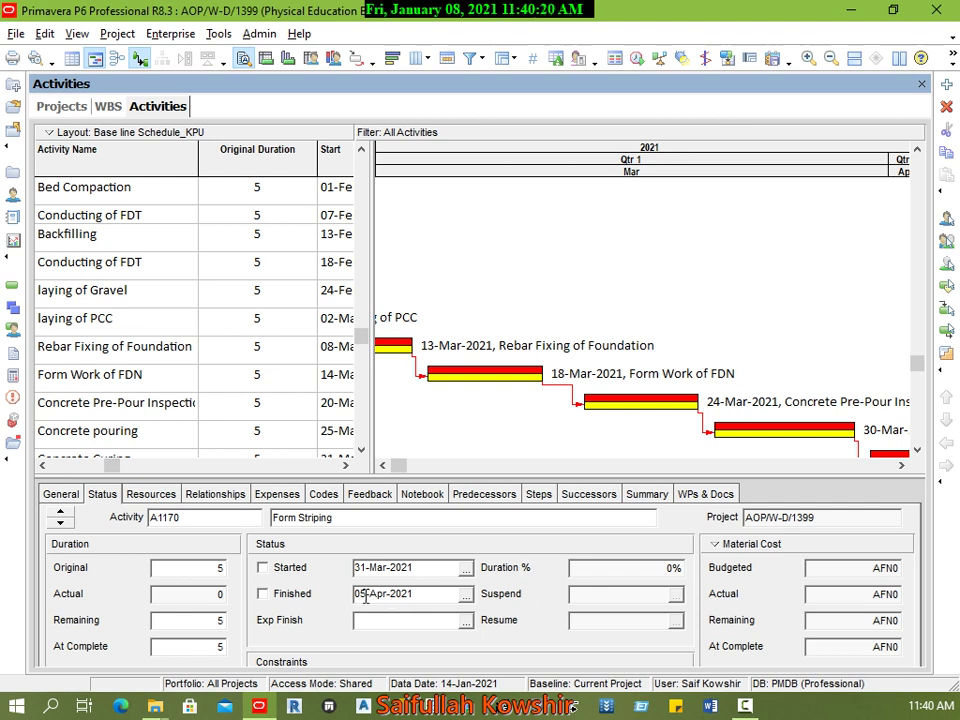
scroll(471, 366, "up", 5)
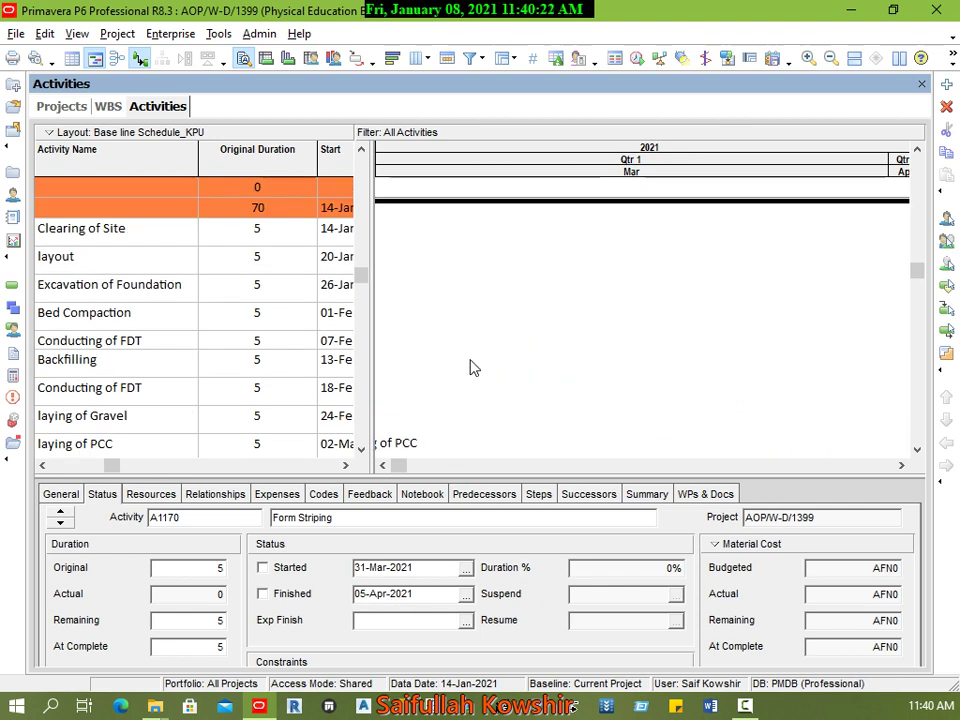
left_click(229, 318)
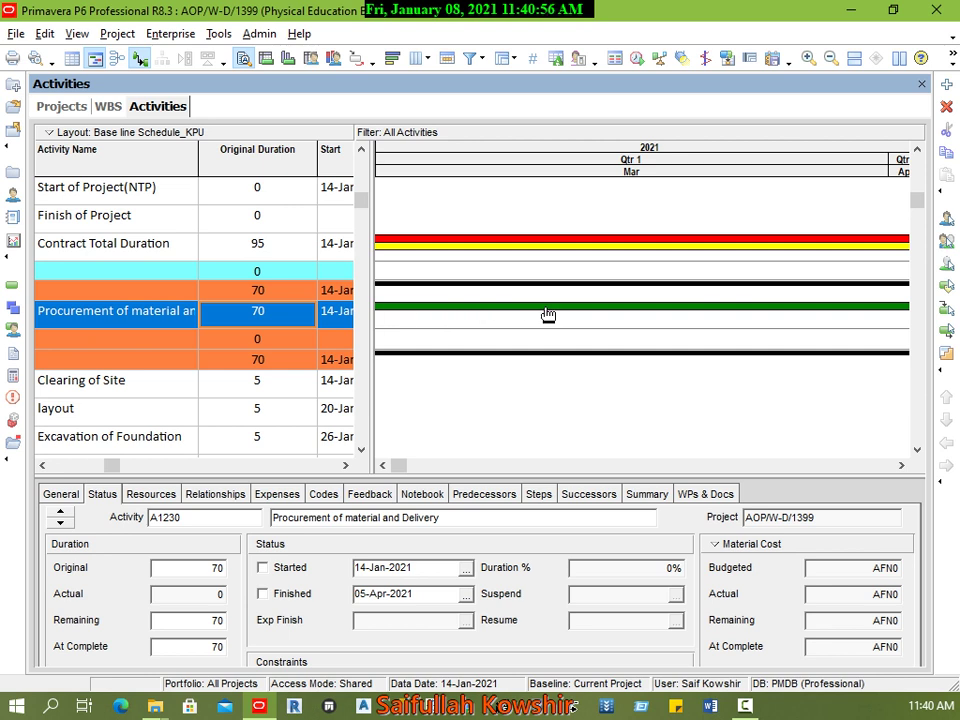
Set the lag of the FS relationship between Backfilling and the following Conducting of FDT activity to -5
scroll(549, 381, "down", 3)
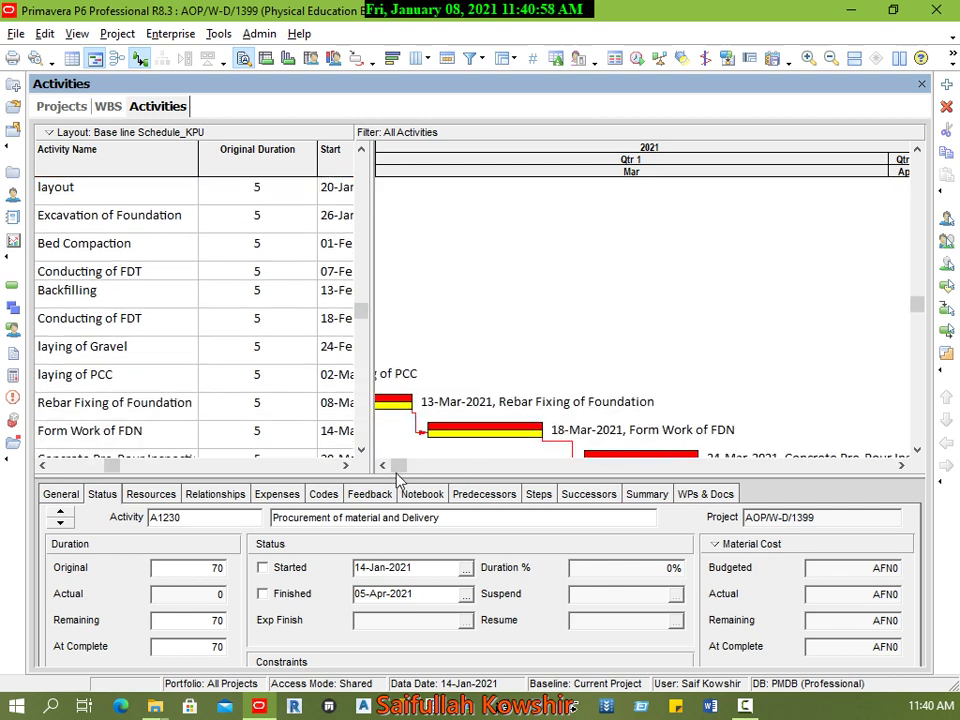
left_click(382, 465)
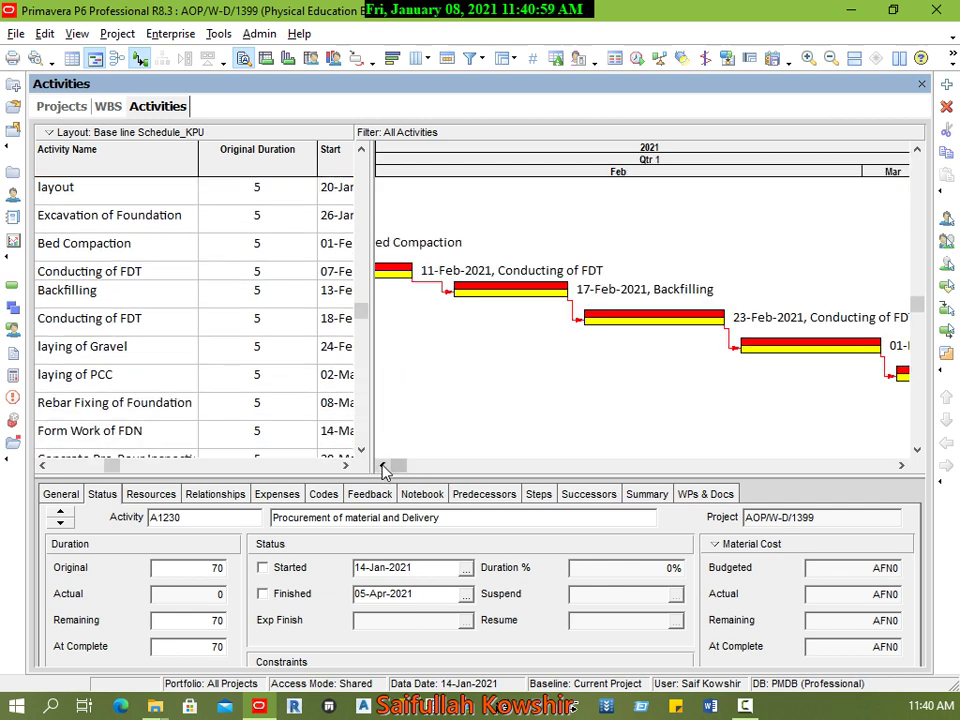
double_click(573, 319)
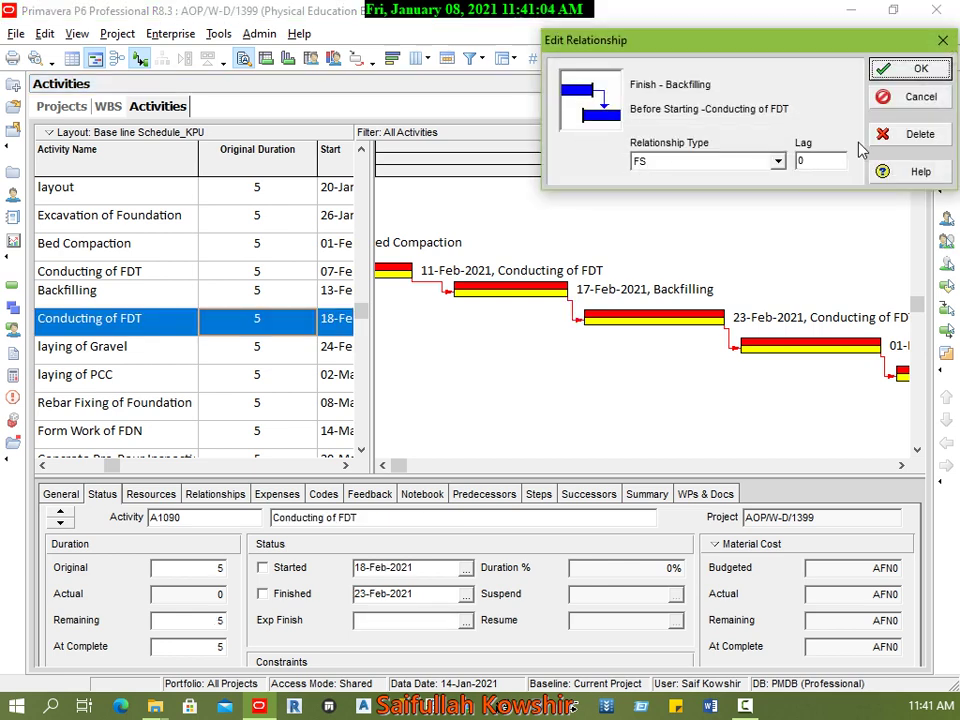
double_click(838, 160)
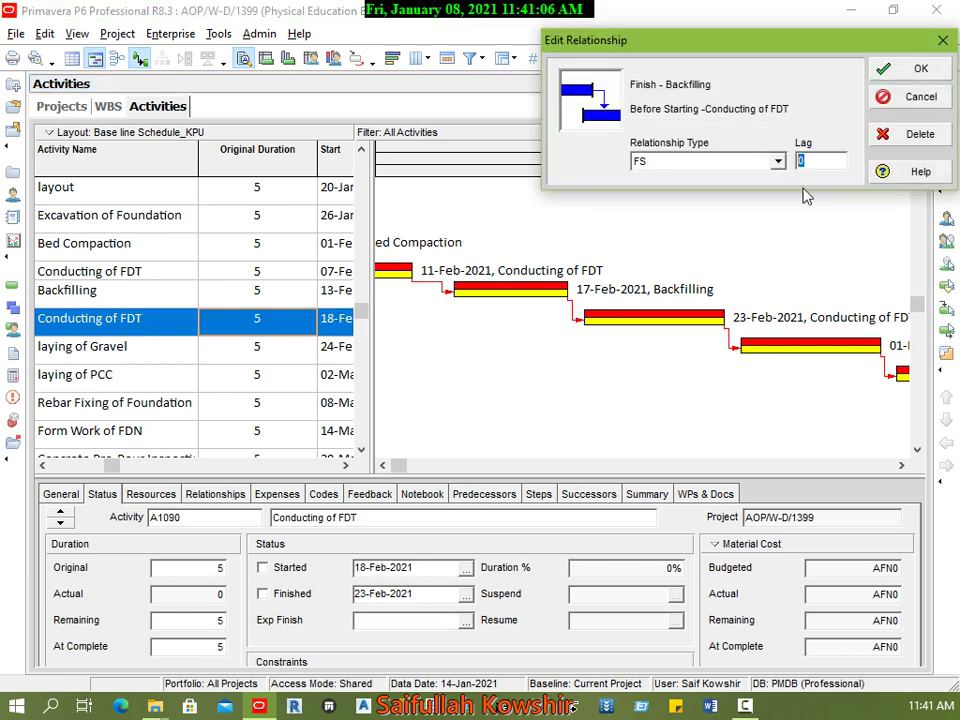
type("-5")
left_click(899, 77)
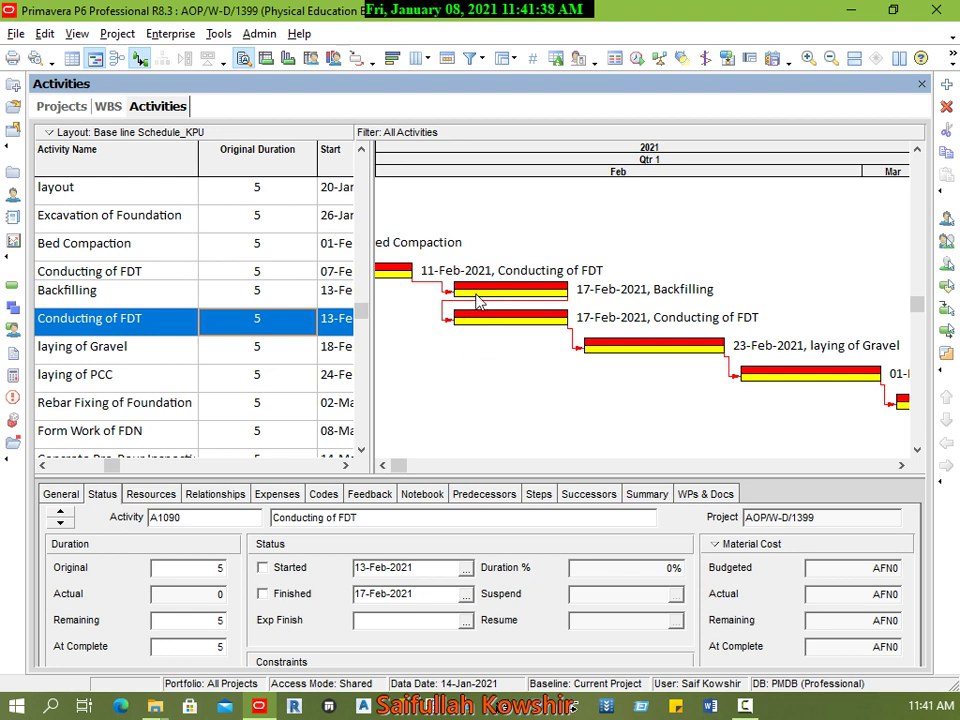
Review the available activity types for the Conducting of FDT activity that follows Backfilling
scroll(497, 306, "up", 3)
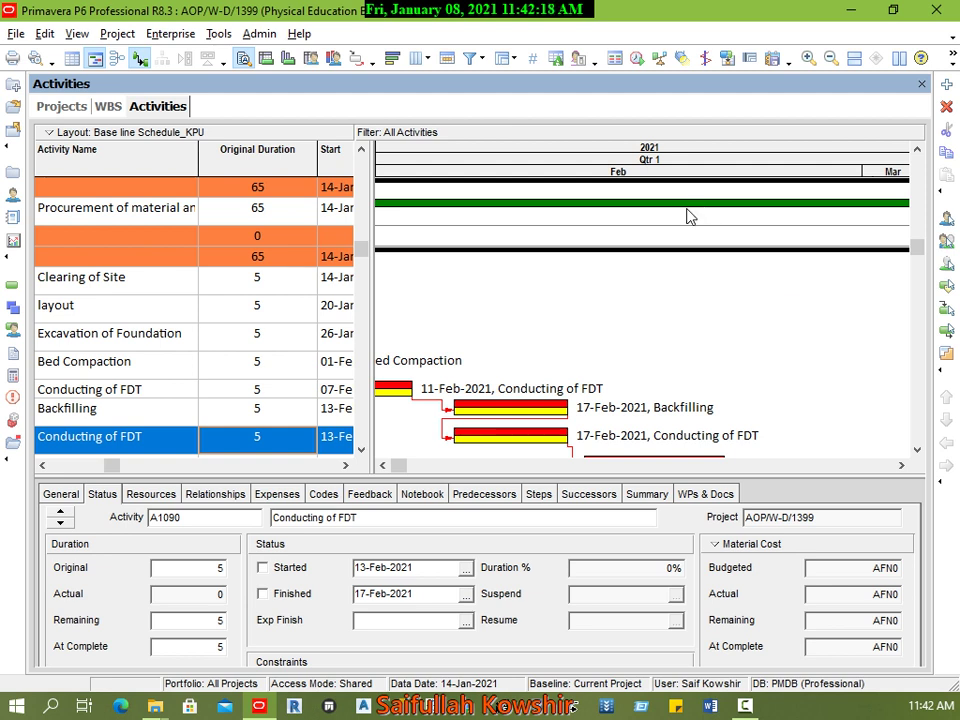
left_click(60, 493)
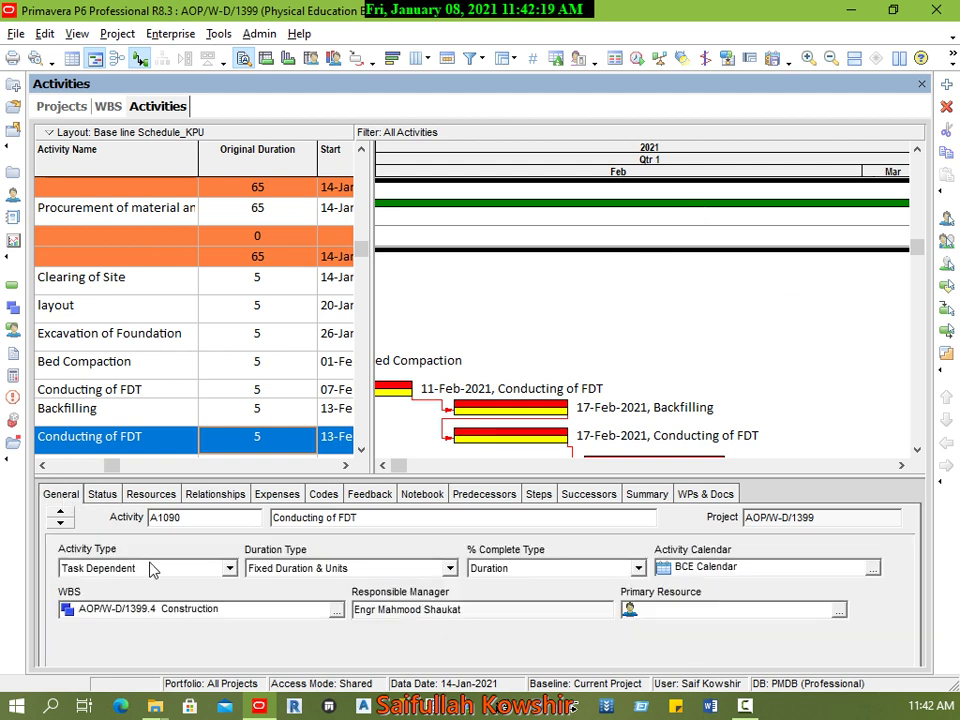
left_click(229, 567)
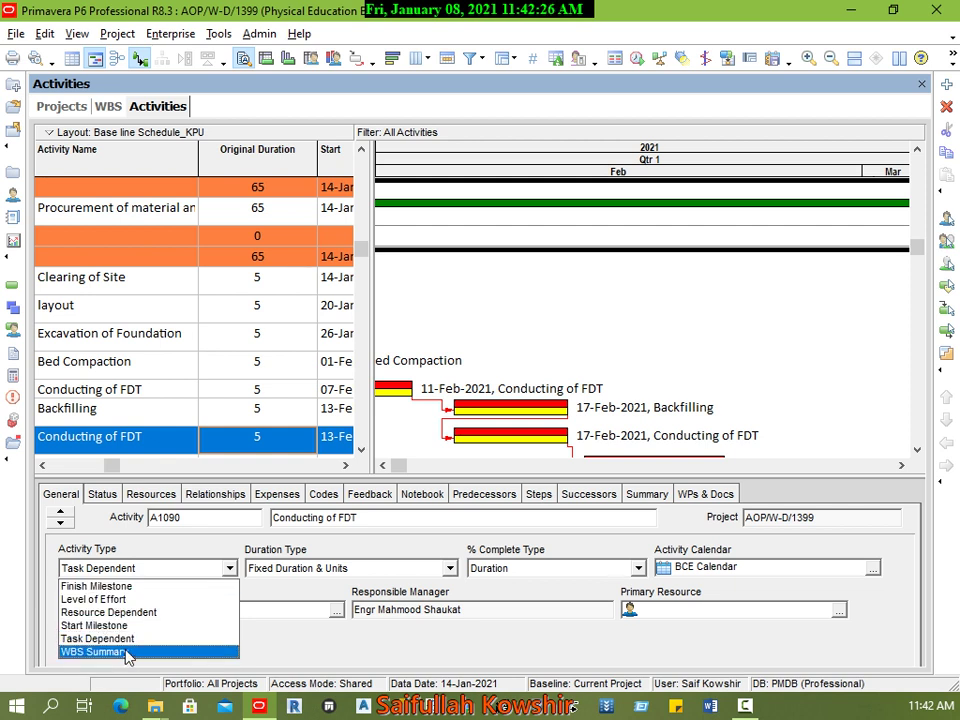
left_click(496, 298)
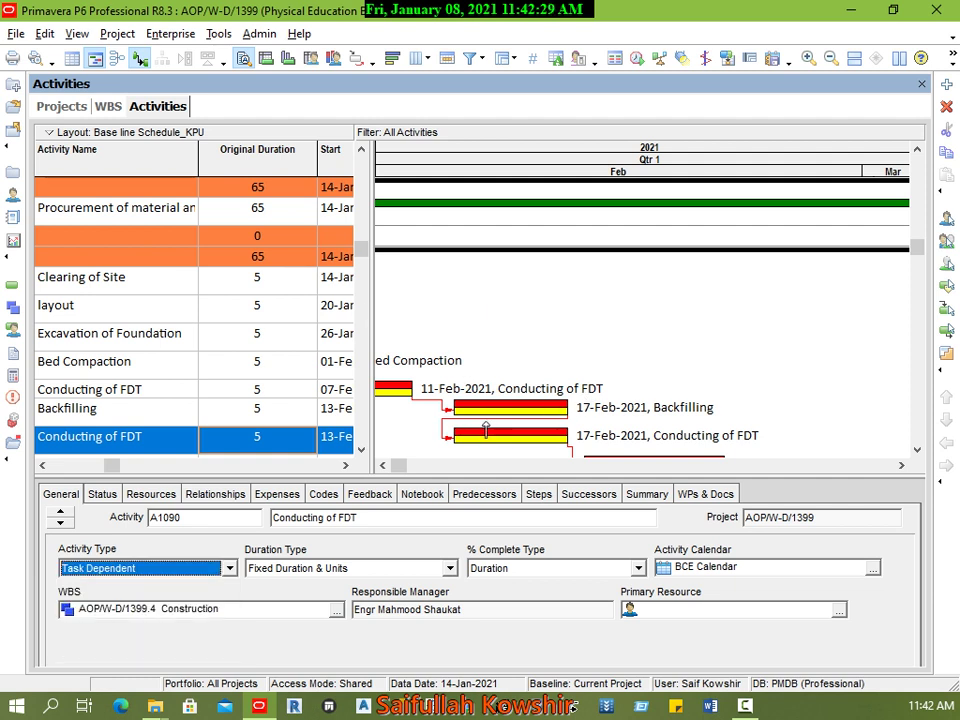
left_click(383, 465)
left_click(901, 465)
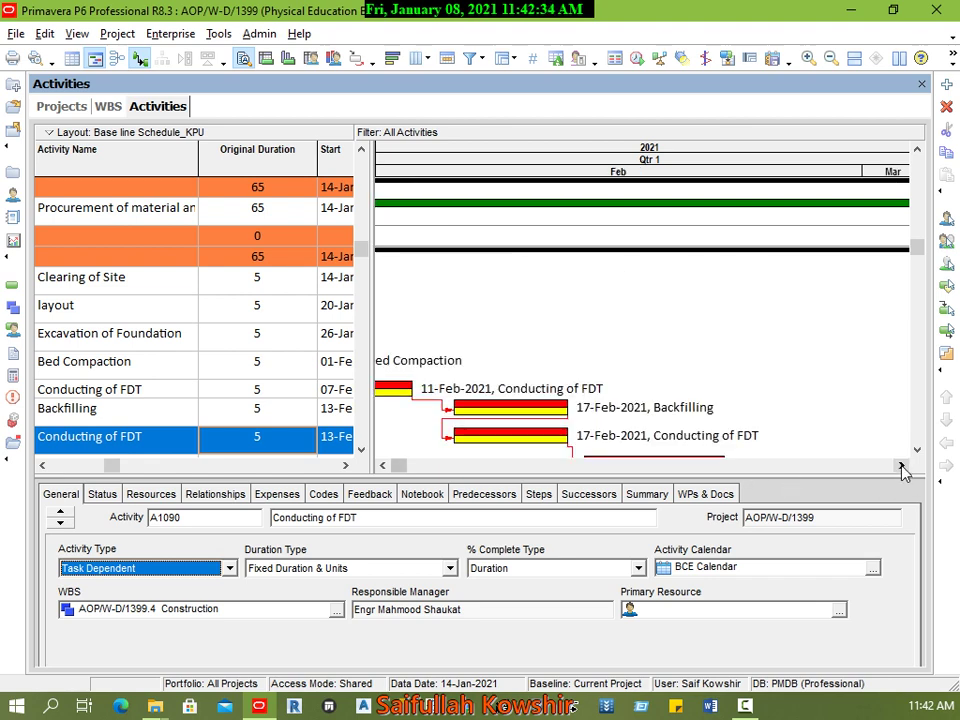
left_click(513, 408)
double_click(510, 427)
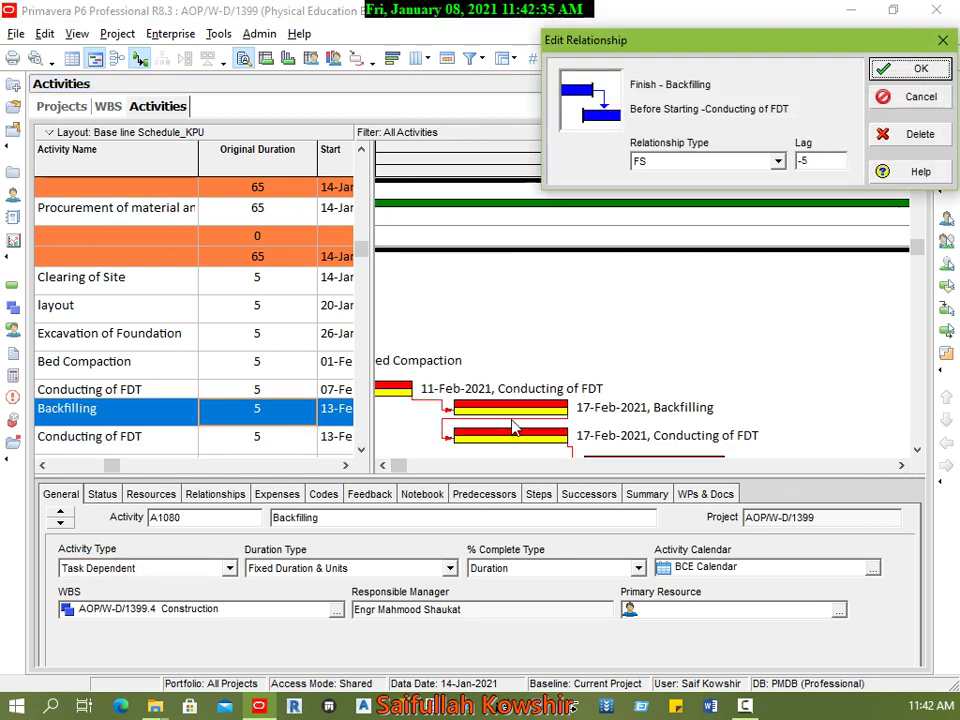
left_click(921, 96)
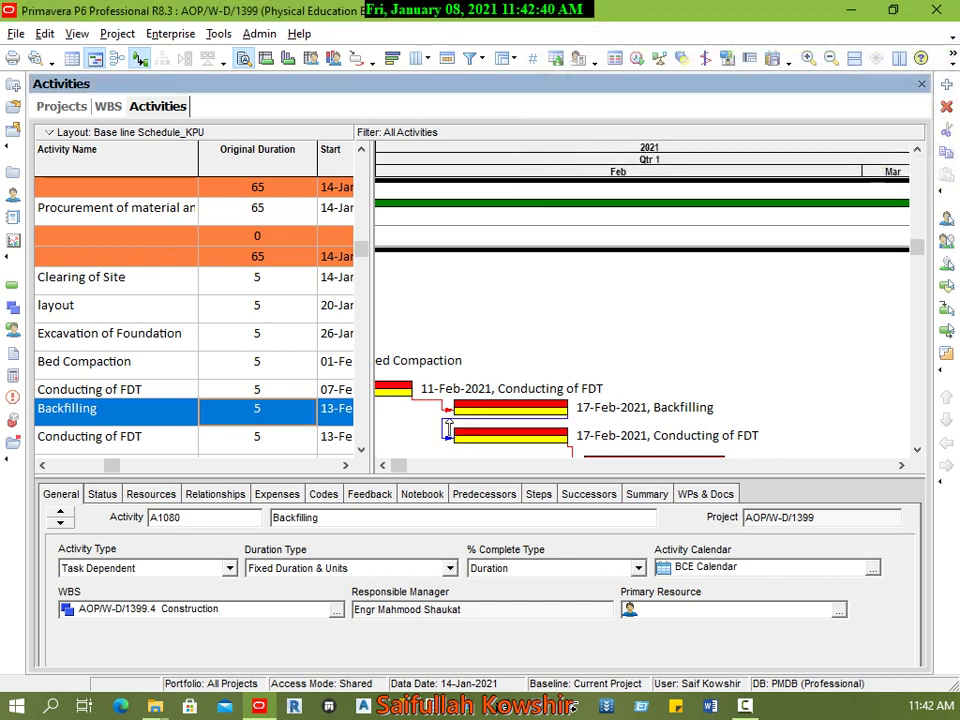
Set the lag of the FS relationship from Backfilling to Conducting of FDT (A1090) to -2
double_click(447, 428)
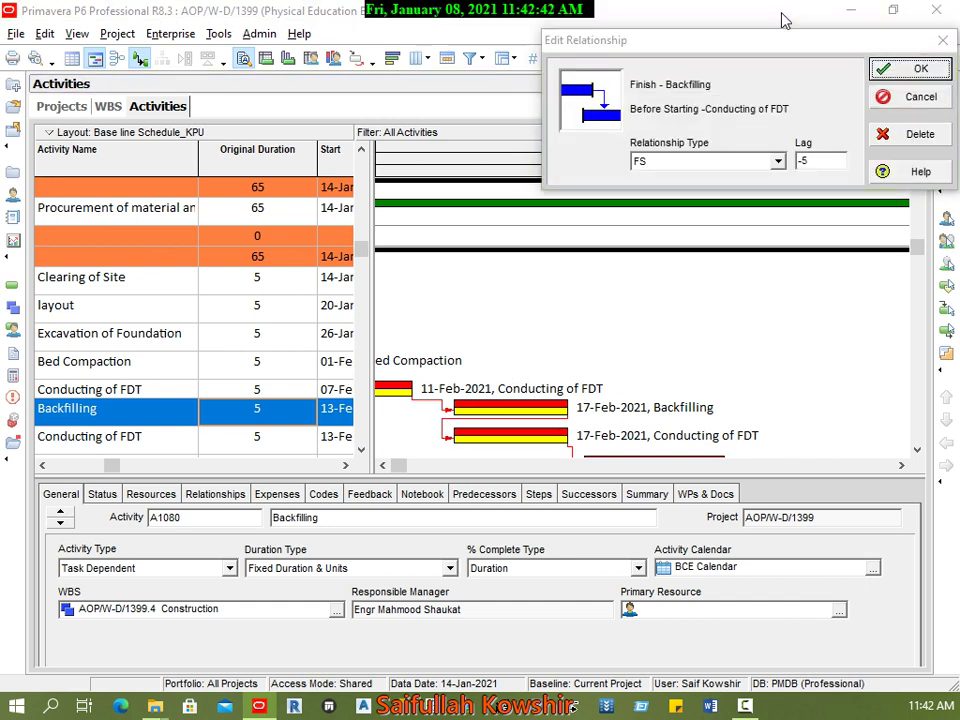
left_click_drag(783, 45, 505, 88)
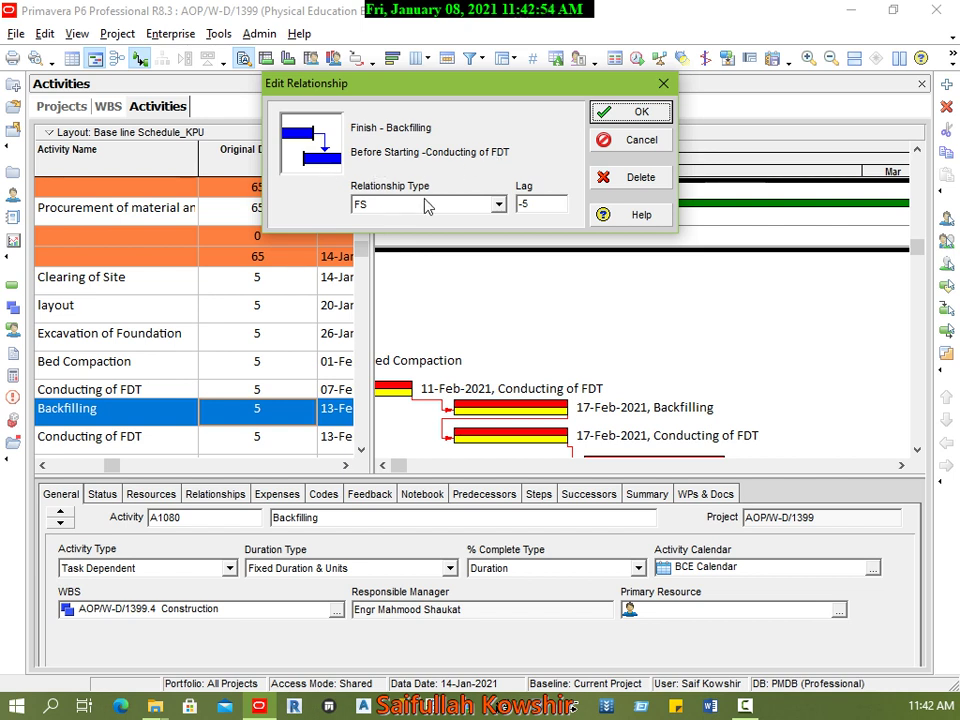
left_click(552, 208)
double_click(552, 208)
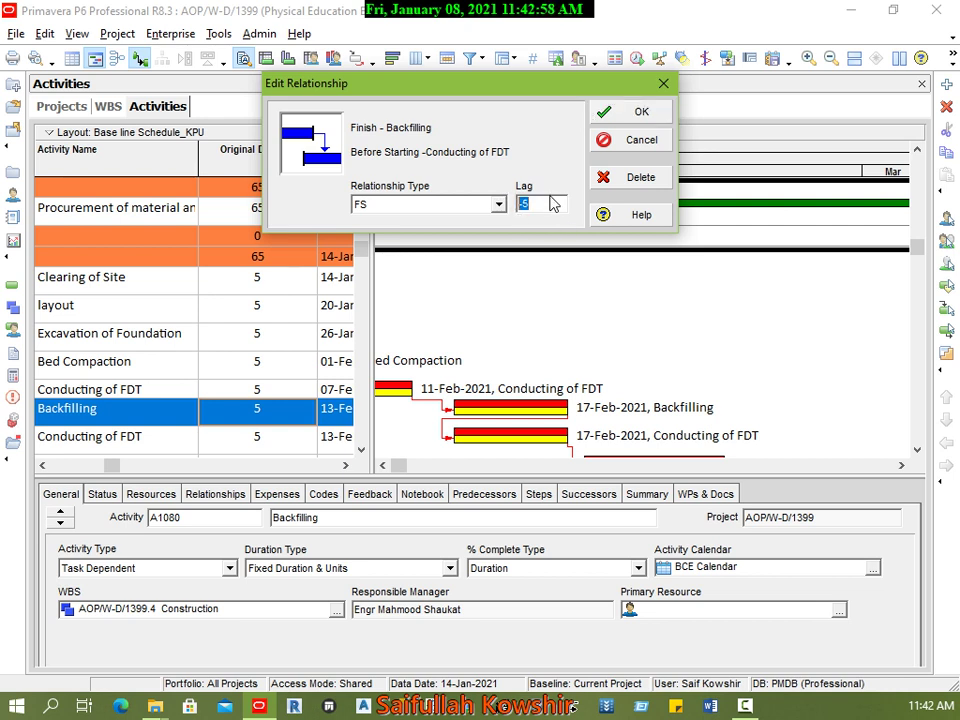
type("-2")
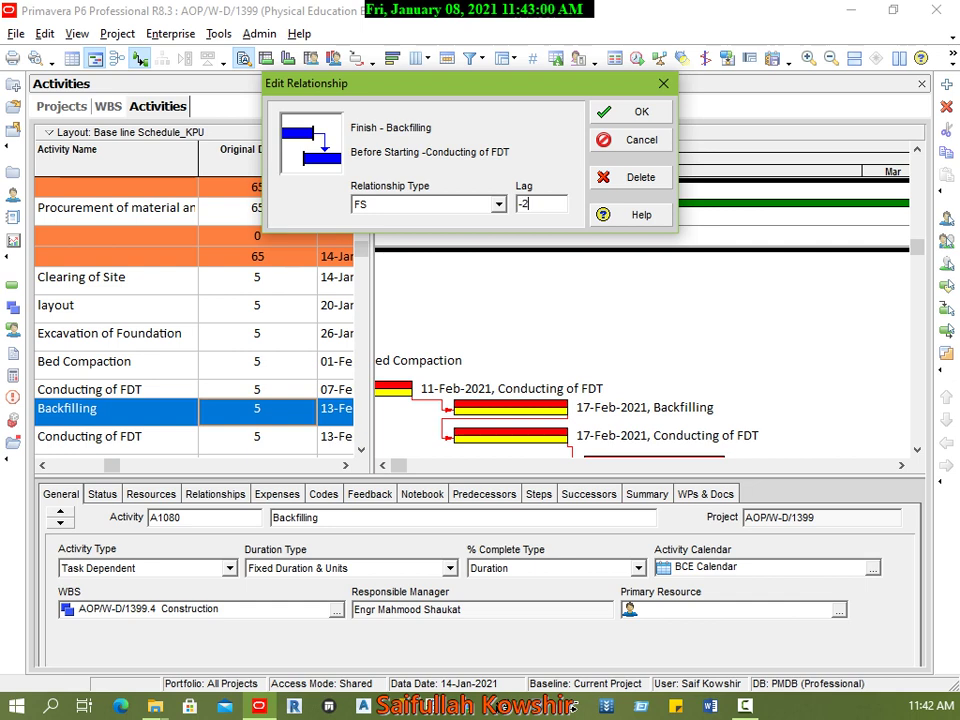
left_click(656, 110)
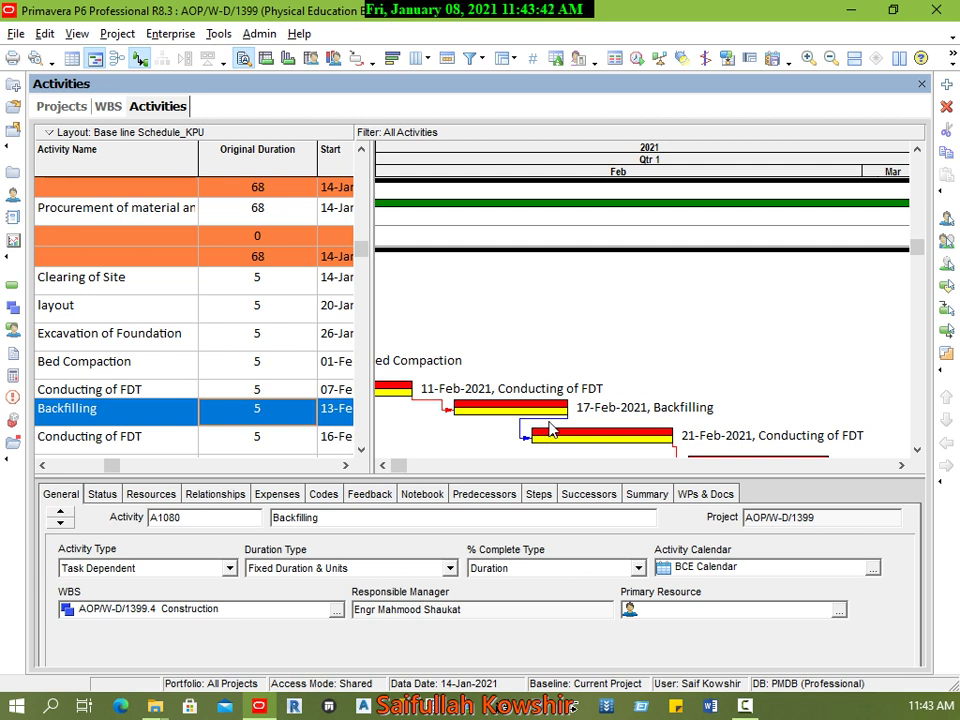
Set the lag between the finish of Backfilling and the start of Conducting of FDT to 7
scroll(548, 430, "left", 1)
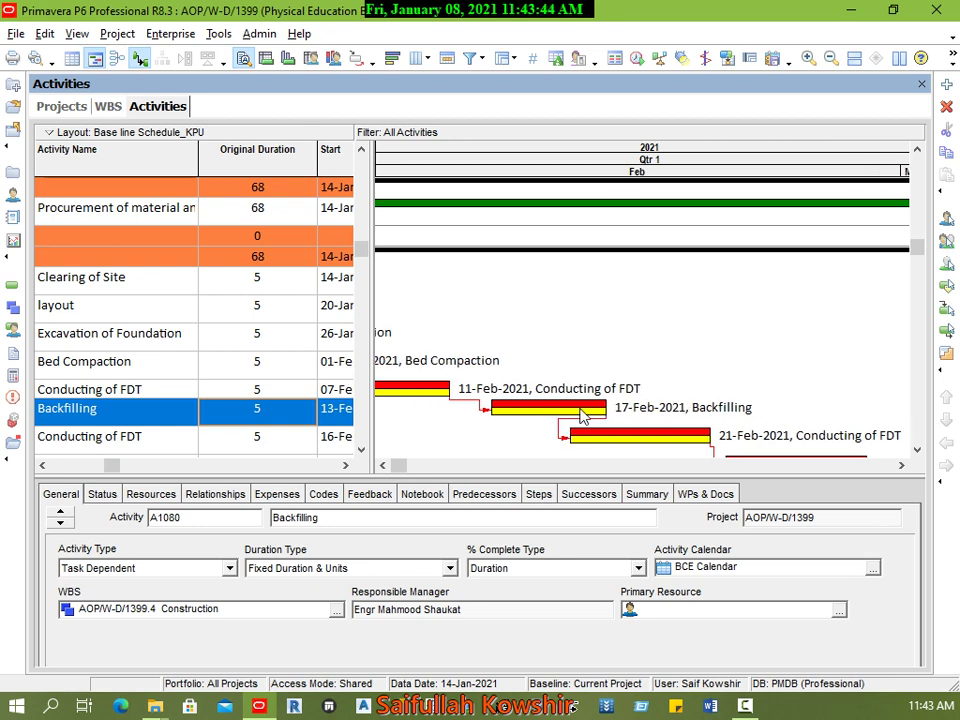
double_click(579, 425)
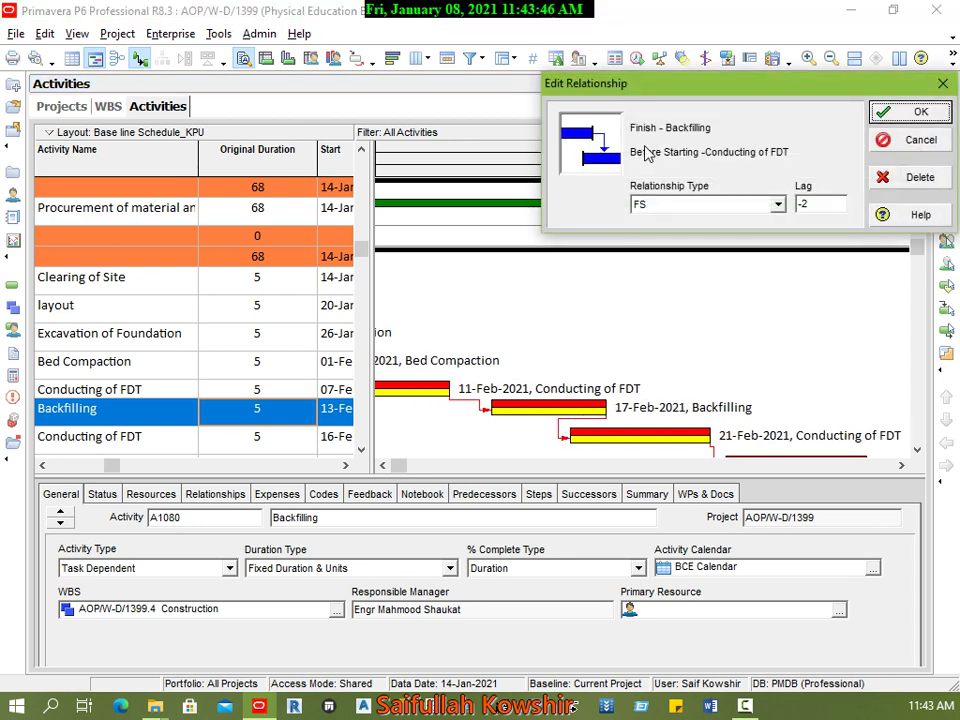
double_click(828, 207)
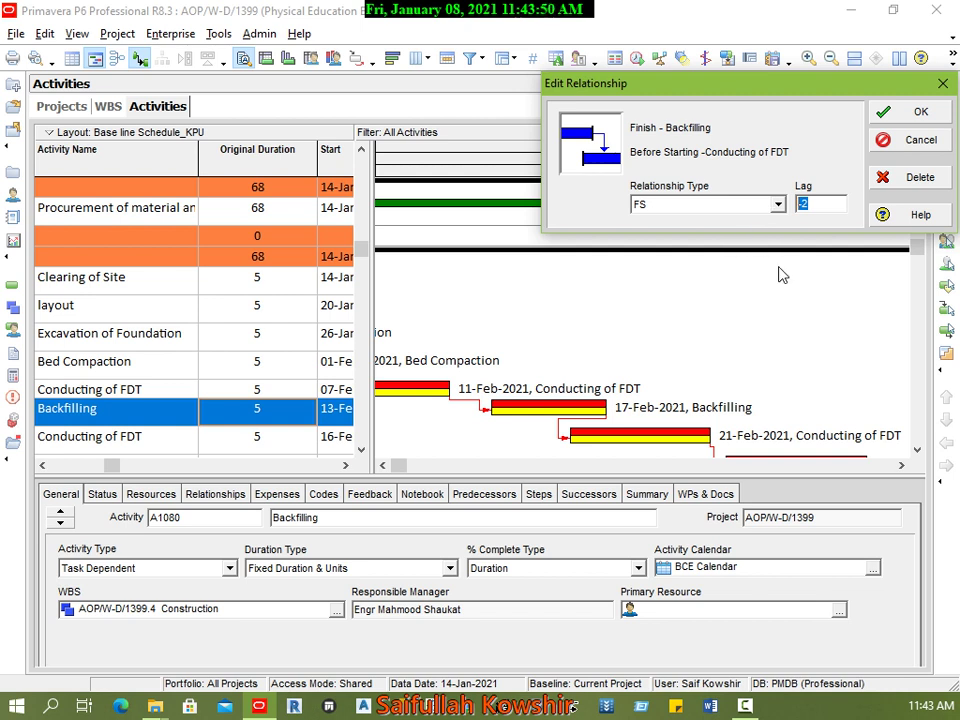
type("7")
left_click(900, 111)
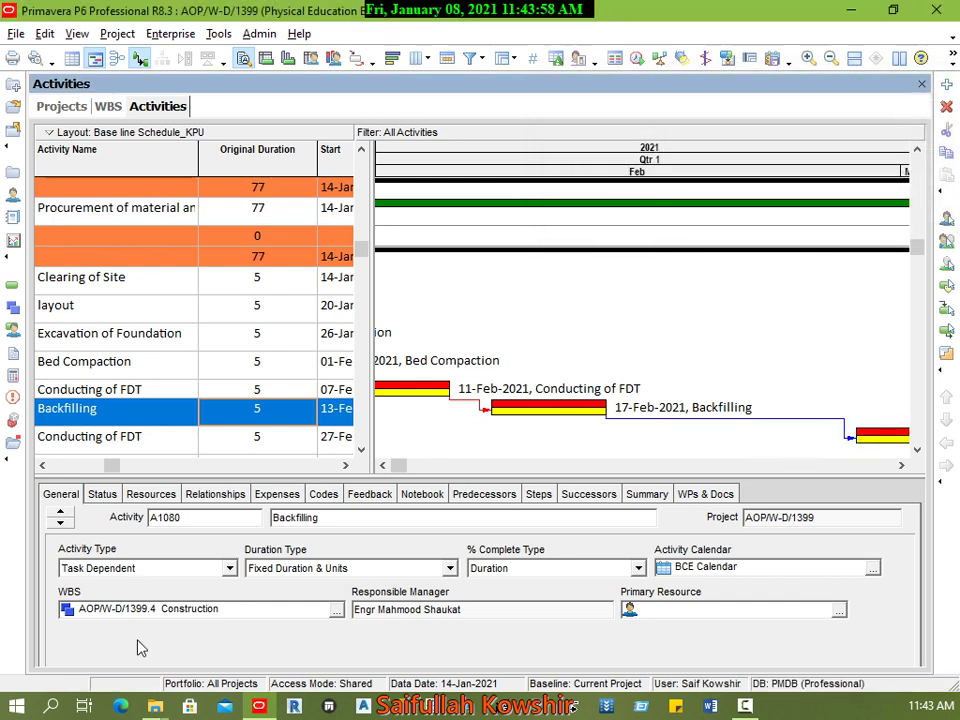
Check the start and finish dates of Backfilling and the Conducting of FDT activity after it
left_click(102, 494)
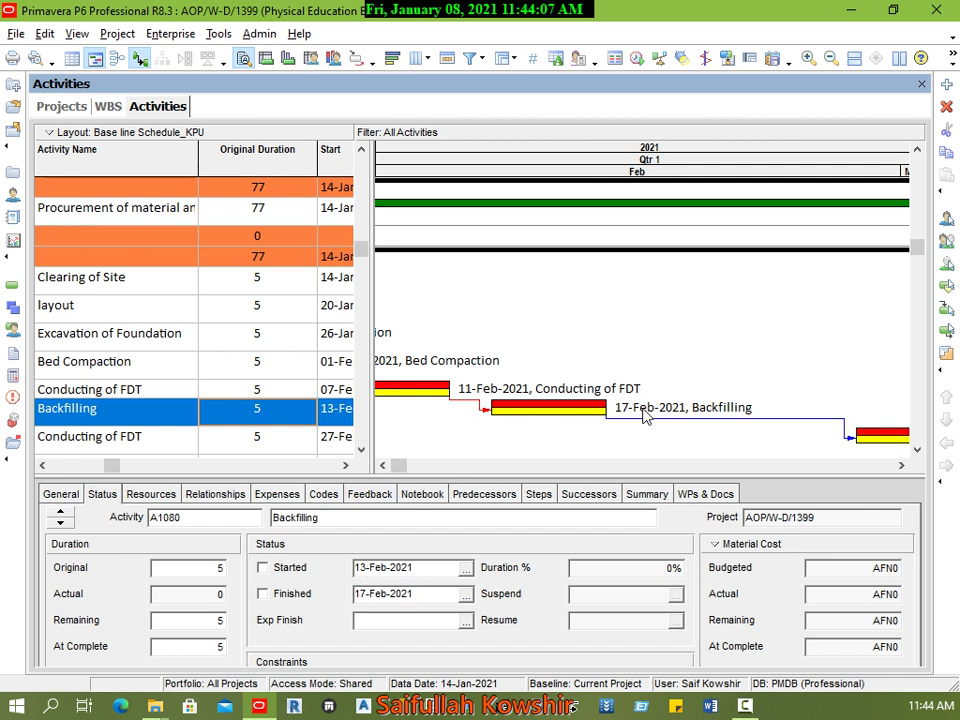
left_click(882, 441)
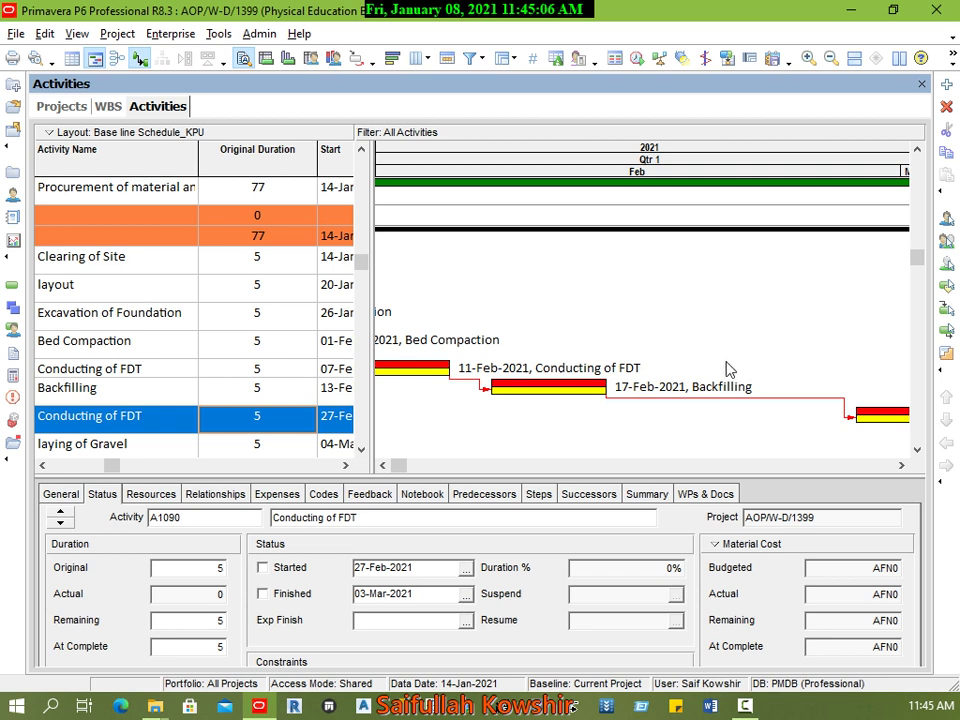
scroll(713, 392, "down", 1)
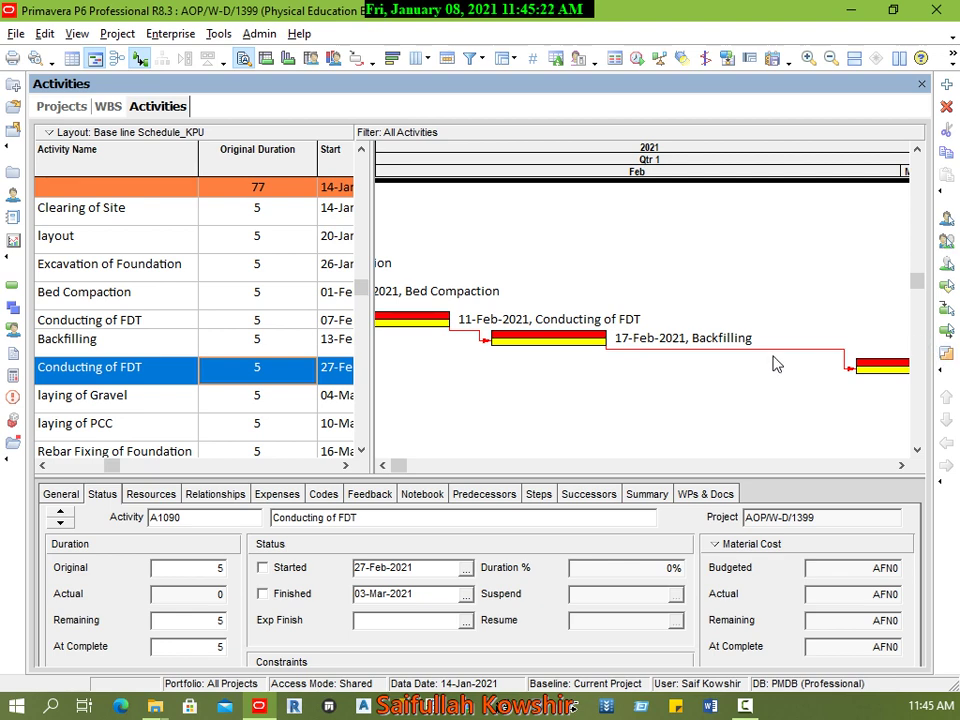
Set the lag of the FS relationship from Backfilling to the Conducting of FDT activity after it to 0
left_click(799, 350)
double_click(799, 350)
double_click(803, 204)
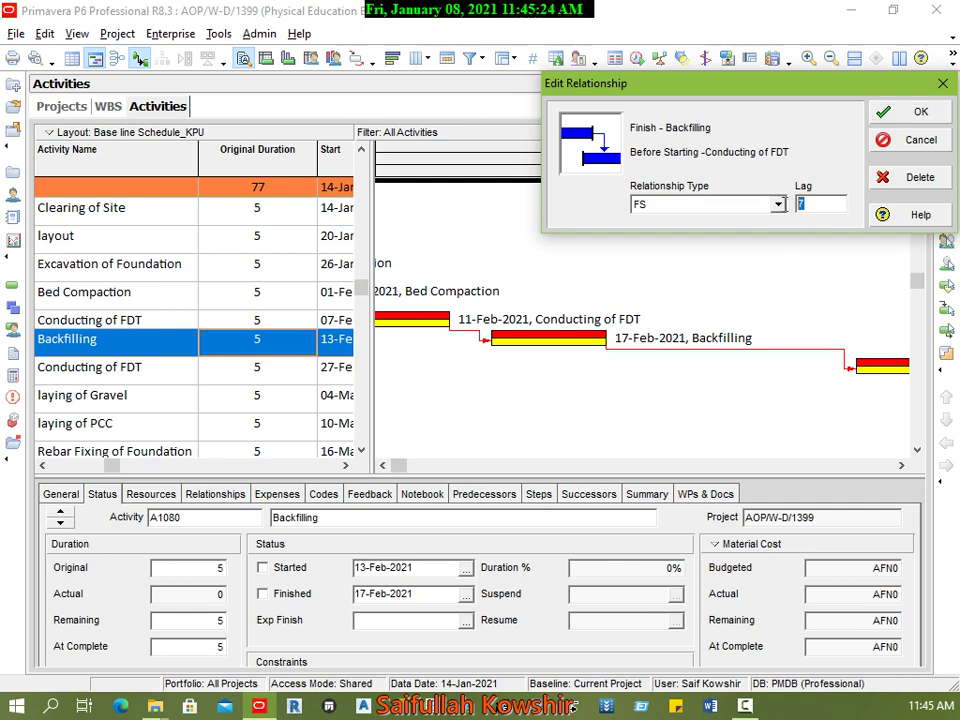
type("0")
left_click(919, 111)
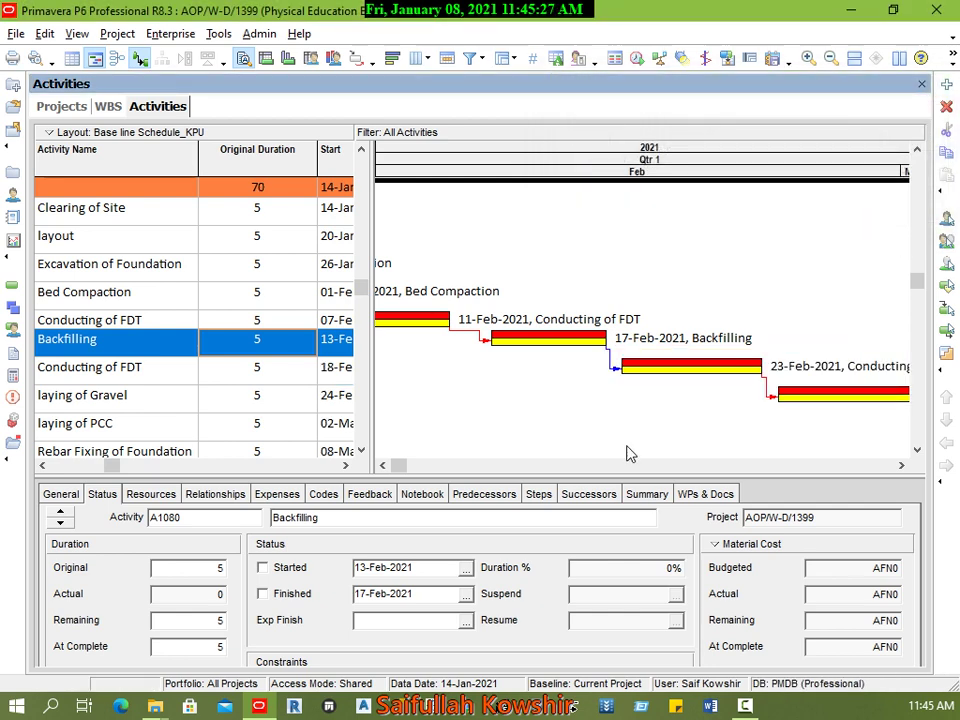
Set the lag of Conducting of FDT (A1090) to its predecessor Backfilling to 2
left_click(647, 369)
left_click(215, 494)
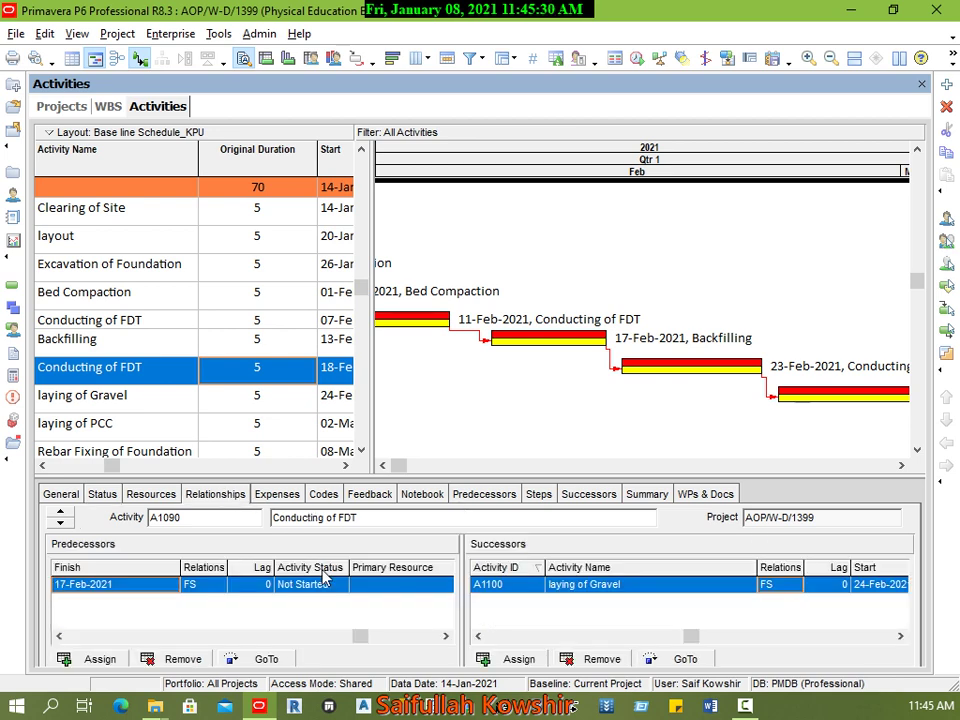
left_click(257, 584)
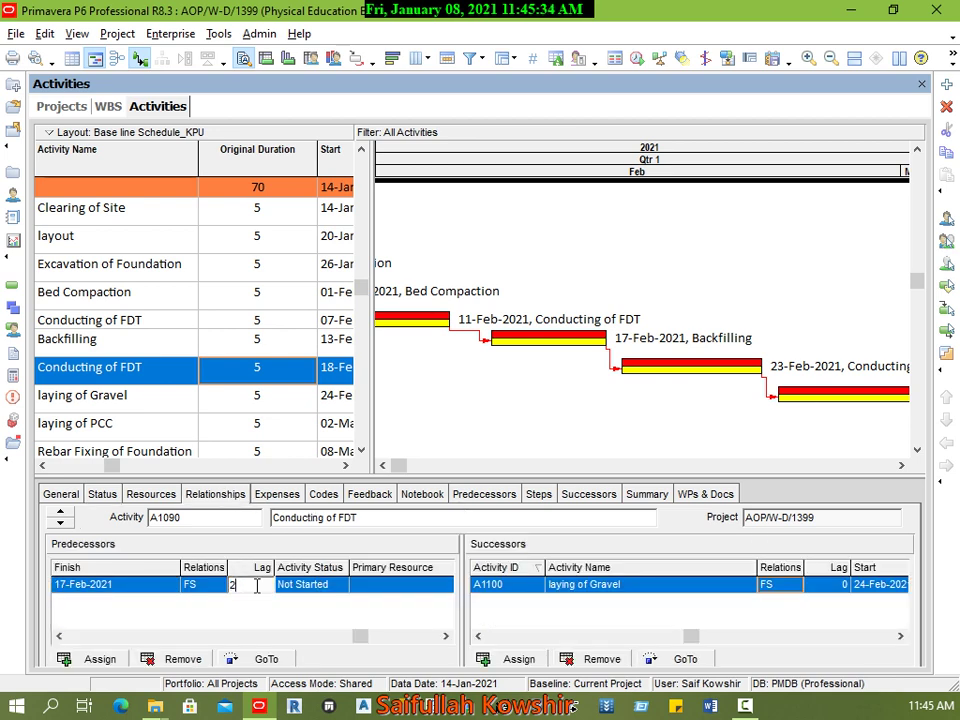
left_click(343, 590)
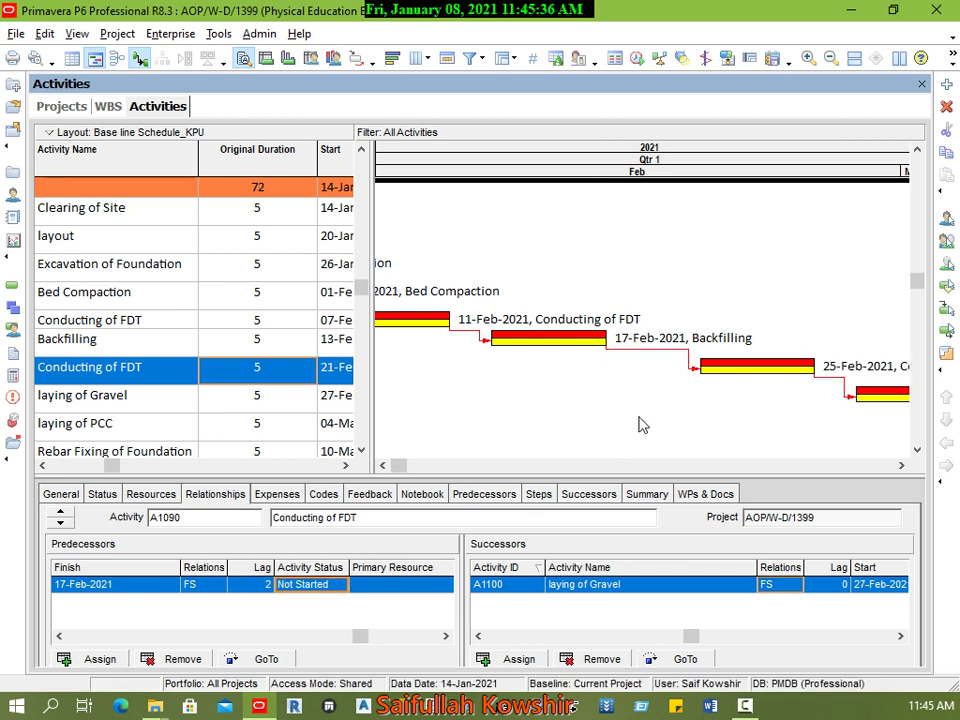
Return the predecessor lag of Conducting of FDT (A1090) to 0
left_click(266, 590)
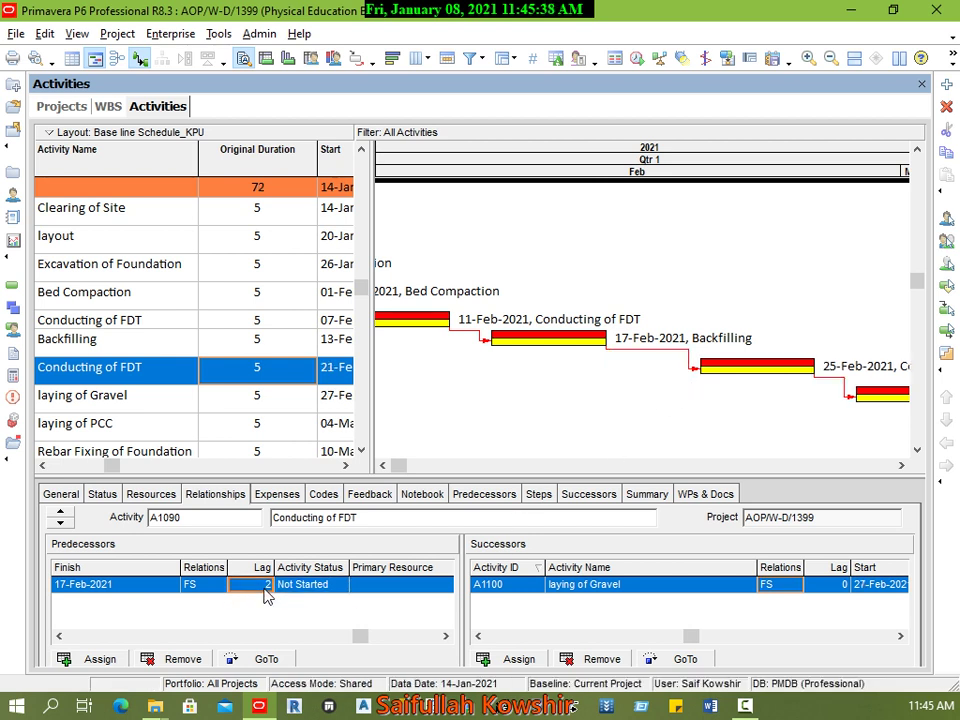
type("0")
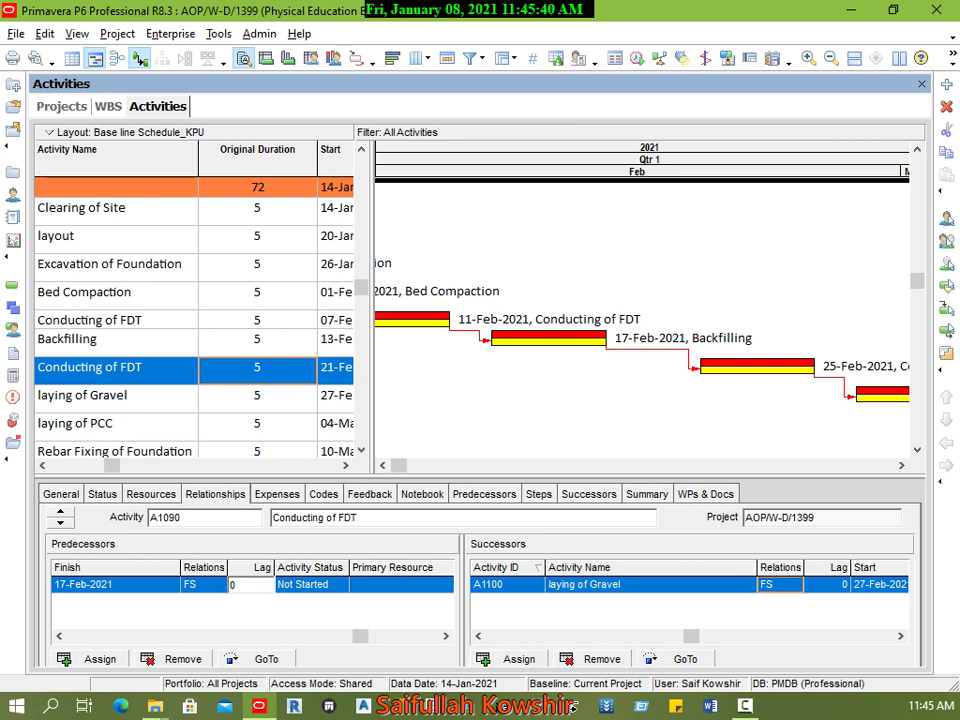
left_click(292, 584)
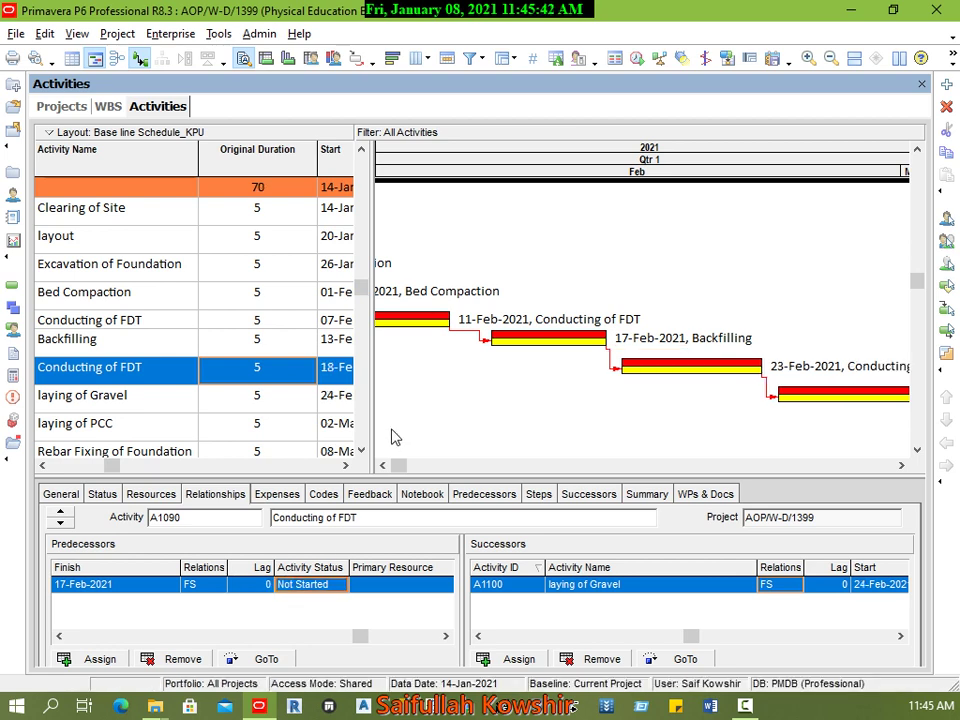
Widen the activity table and check the calendar and original duration of Contract Total Duration
left_click_drag(370, 418, 656, 424)
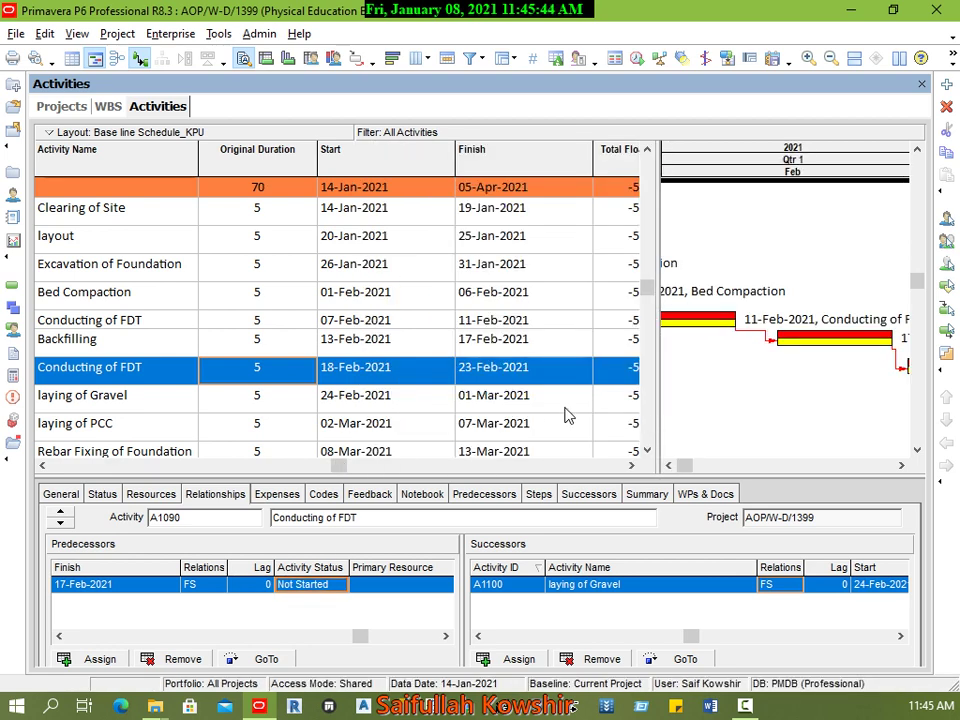
left_click_drag(649, 289, 648, 165)
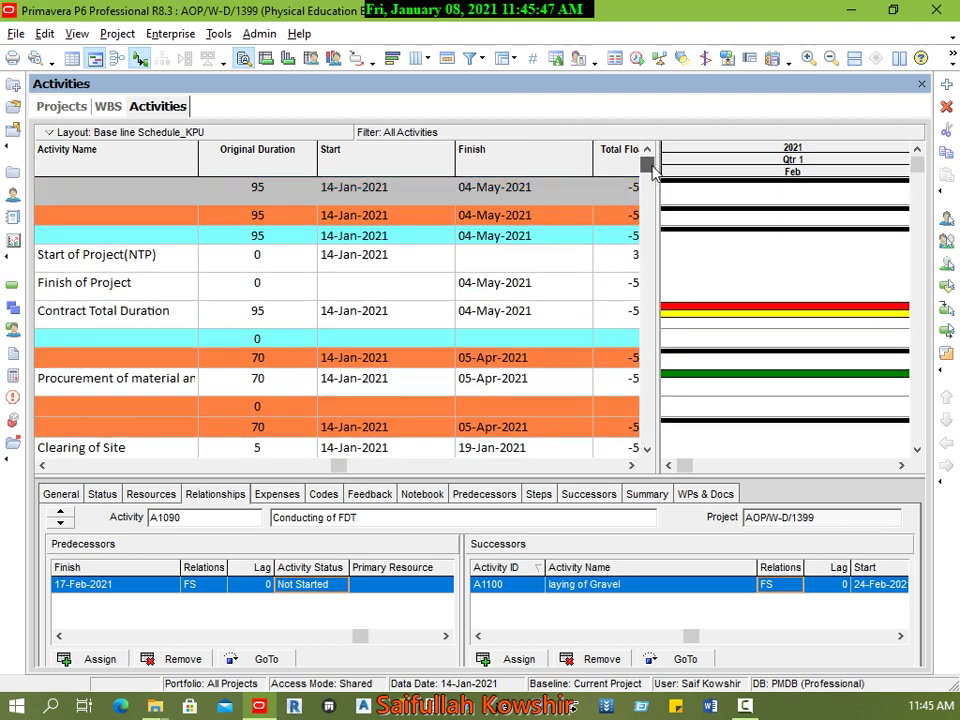
left_click(450, 312)
left_click(630, 466)
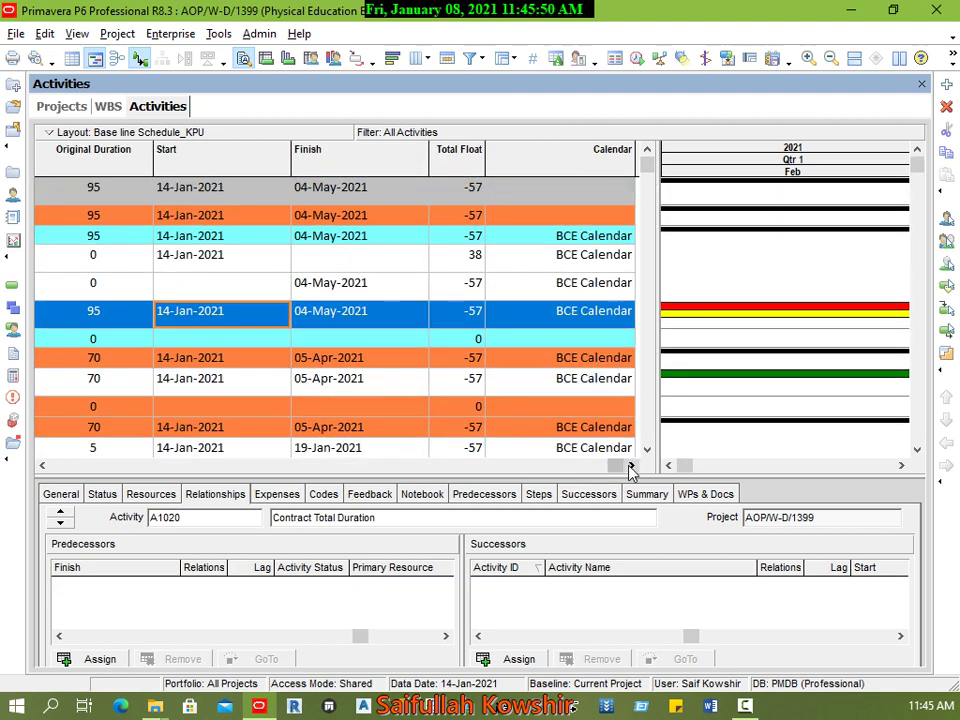
left_click(600, 311)
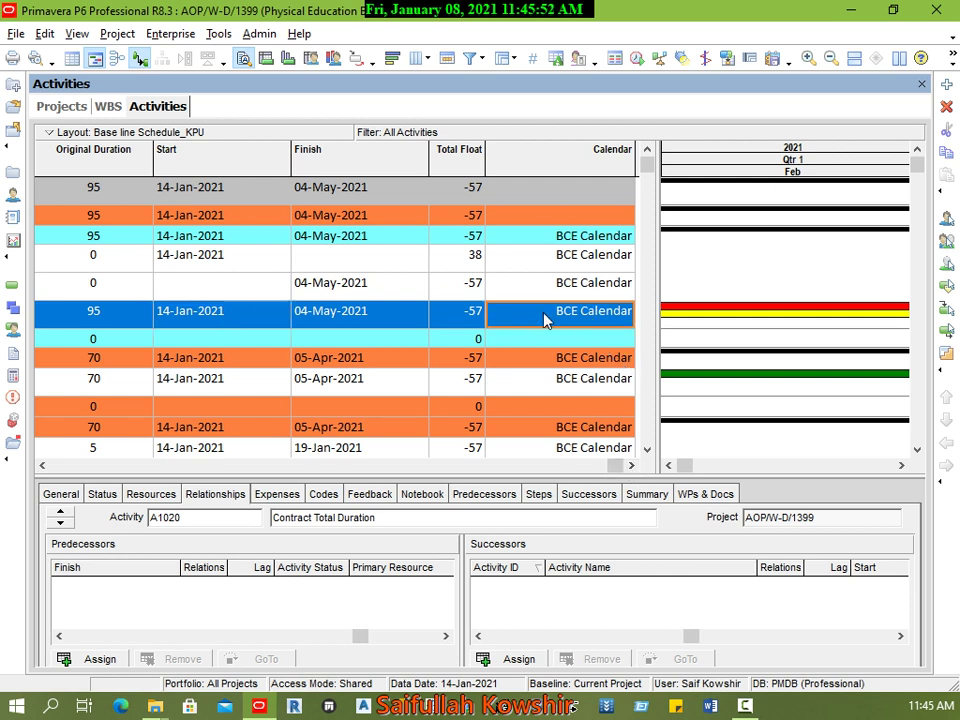
left_click(112, 318)
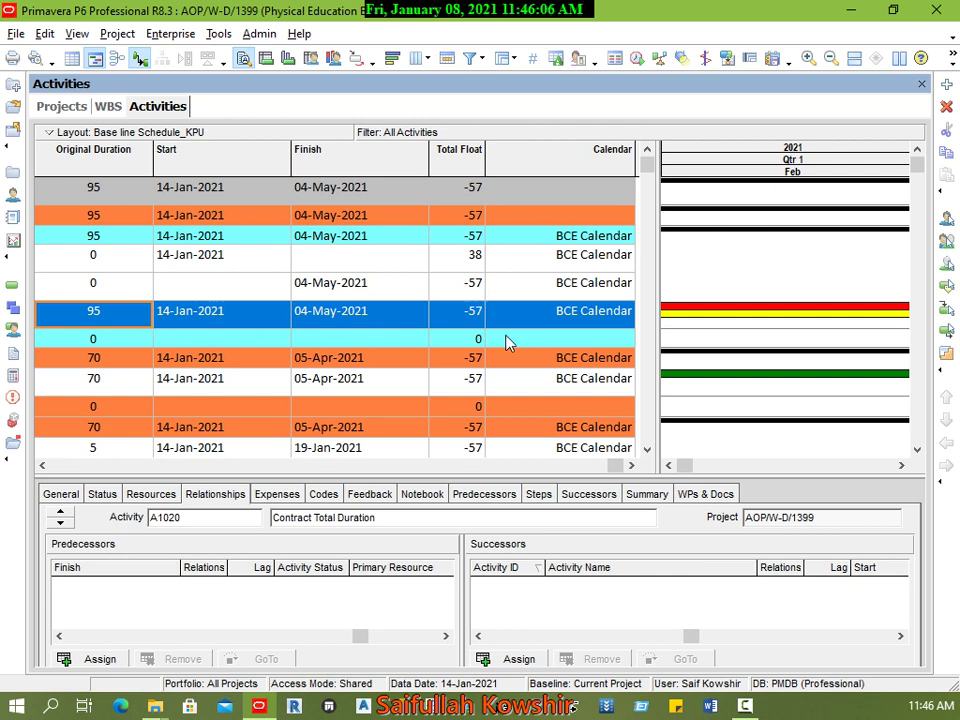
Assign the global calendar "7 day week" to the Contract Total Duration activity and check its original duration
left_click(564, 316)
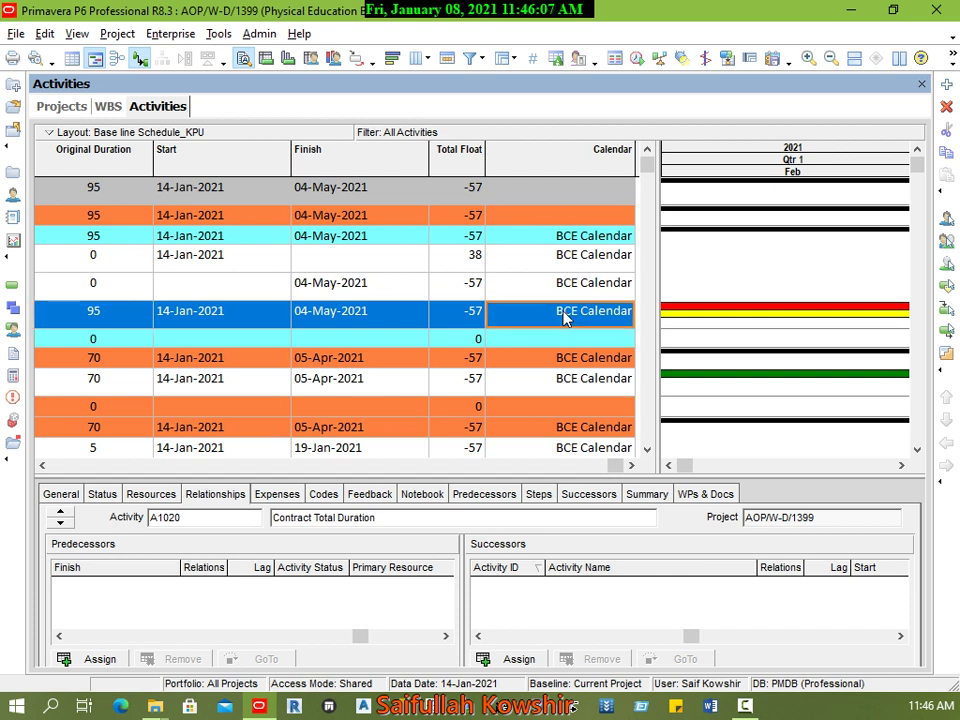
left_click(626, 313)
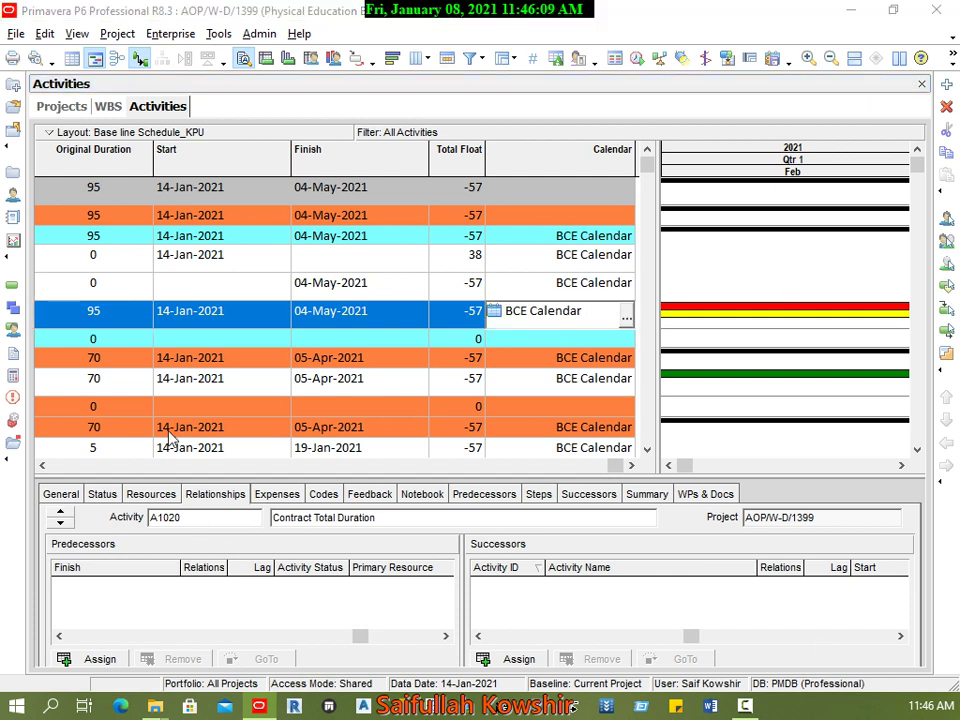
left_click(626, 316)
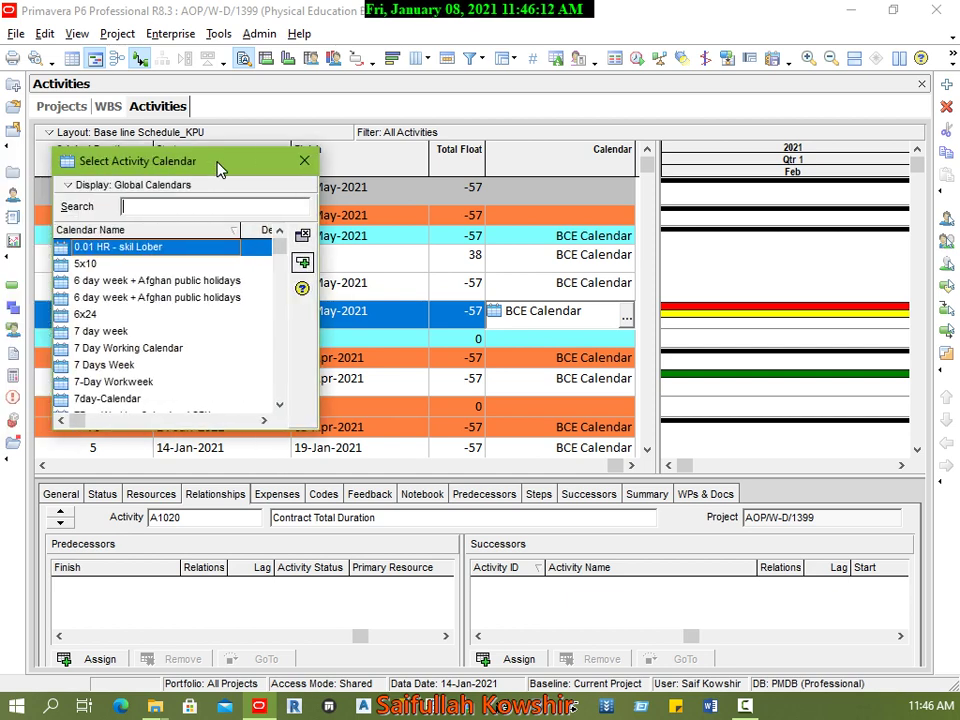
left_click_drag(219, 165, 553, 165)
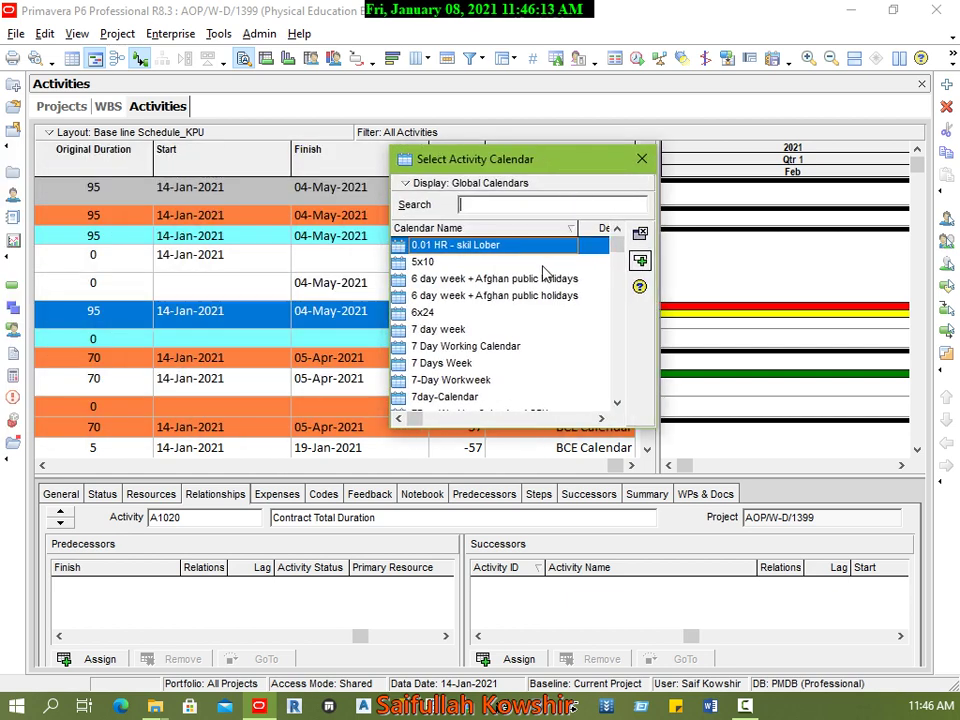
left_click_drag(553, 163, 456, 103)
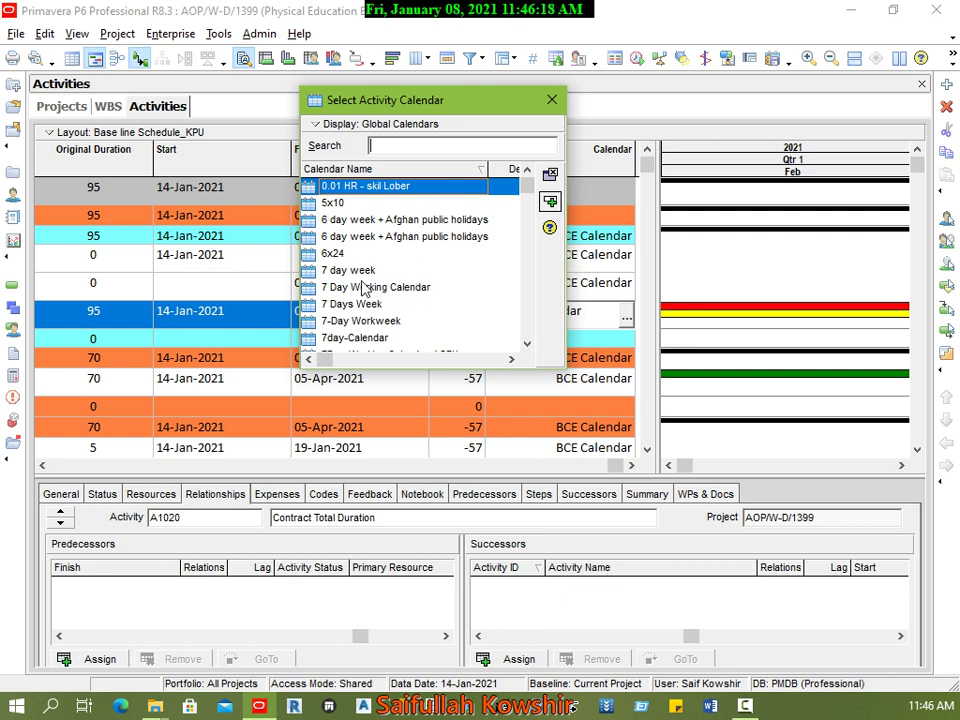
left_click(366, 271)
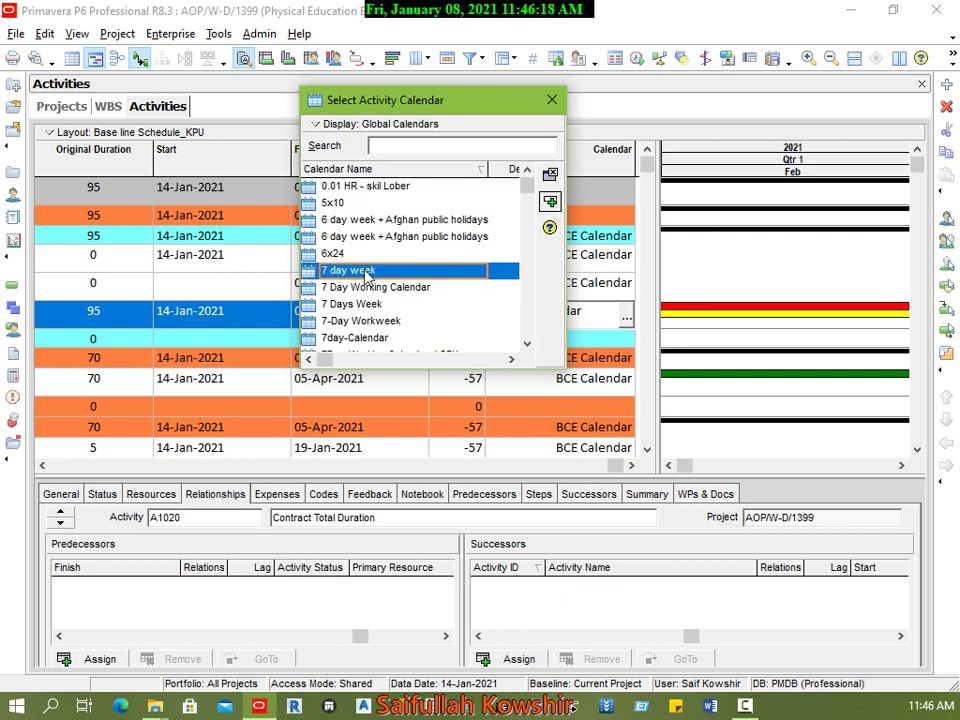
left_click(550, 201)
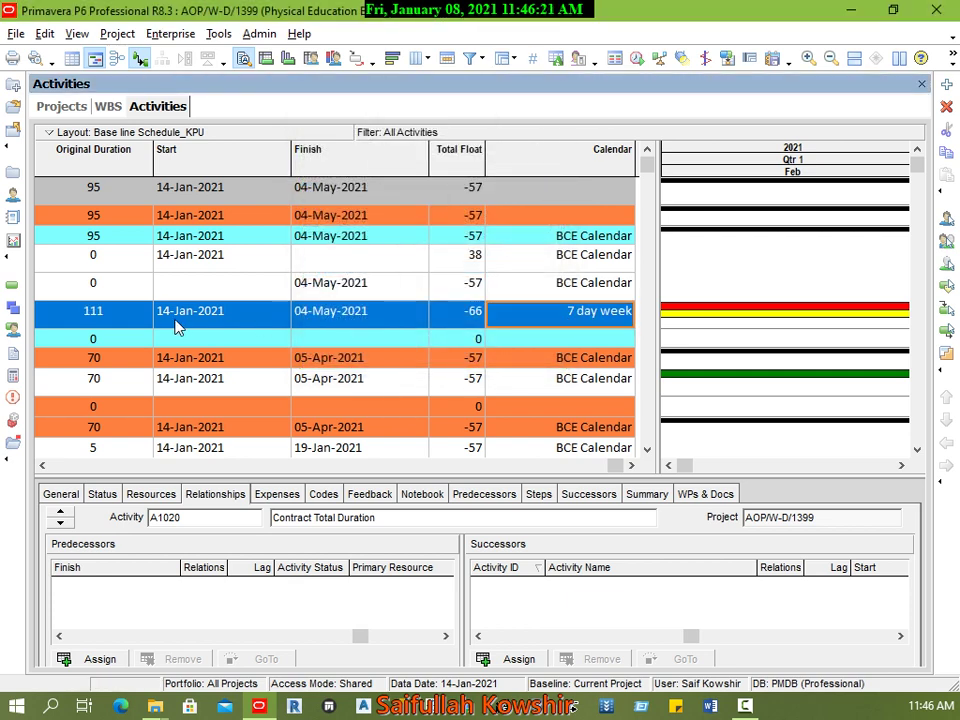
left_click(93, 320)
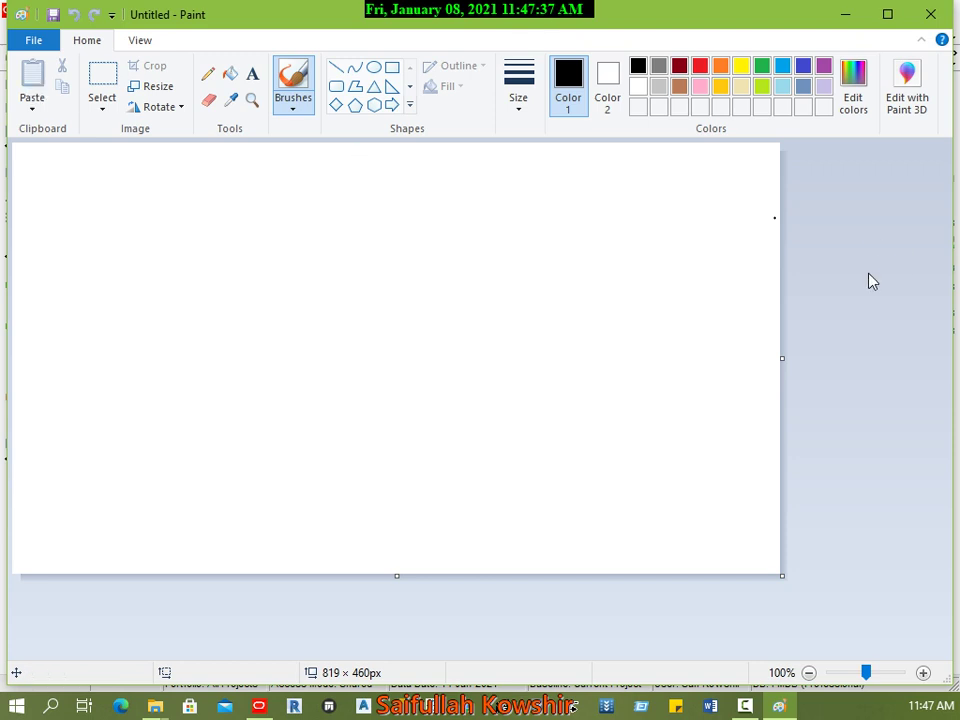
In Paint, draw two staggered rectangles as activity bars, handwrite 5 and 6 above them, and write 11 beside the second bar
left_click(393, 69)
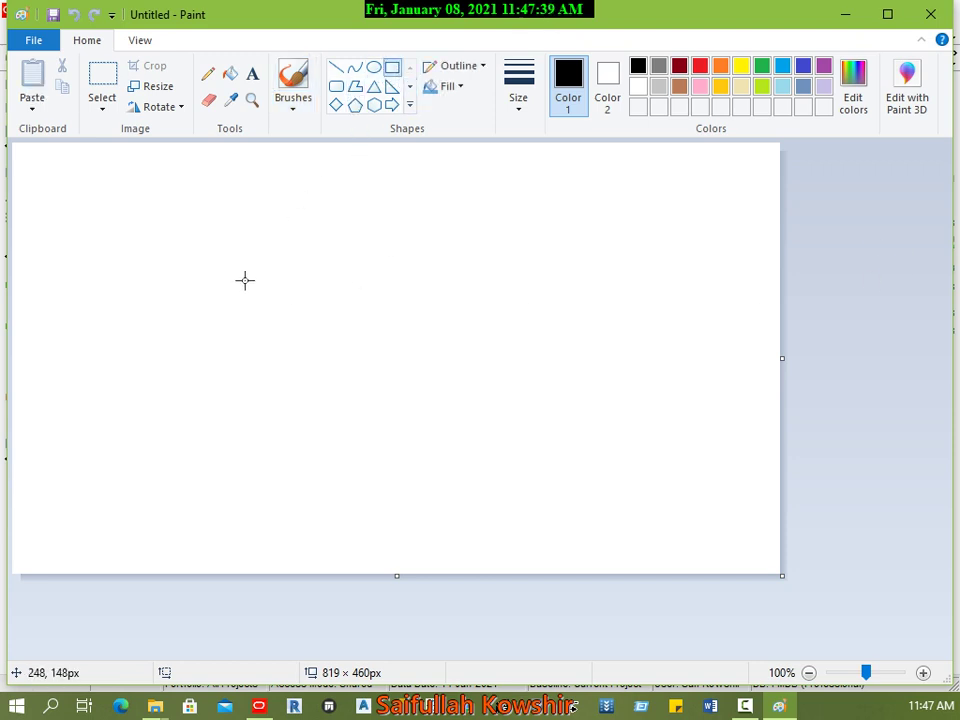
left_click_drag(145, 225, 549, 362)
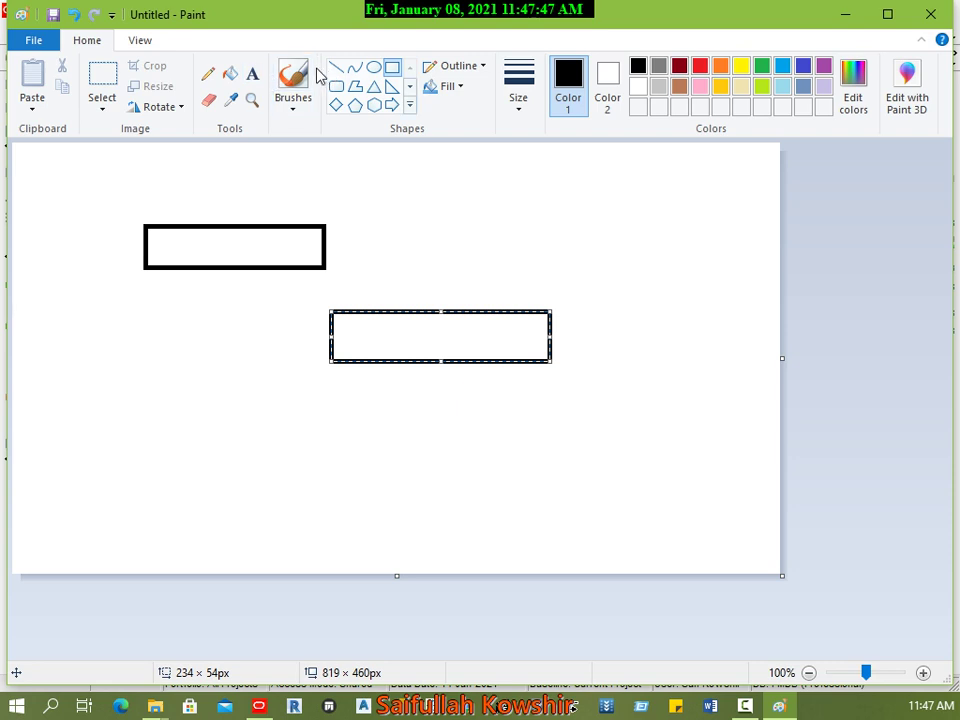
left_click(210, 74)
left_click_drag(236, 179, 242, 210)
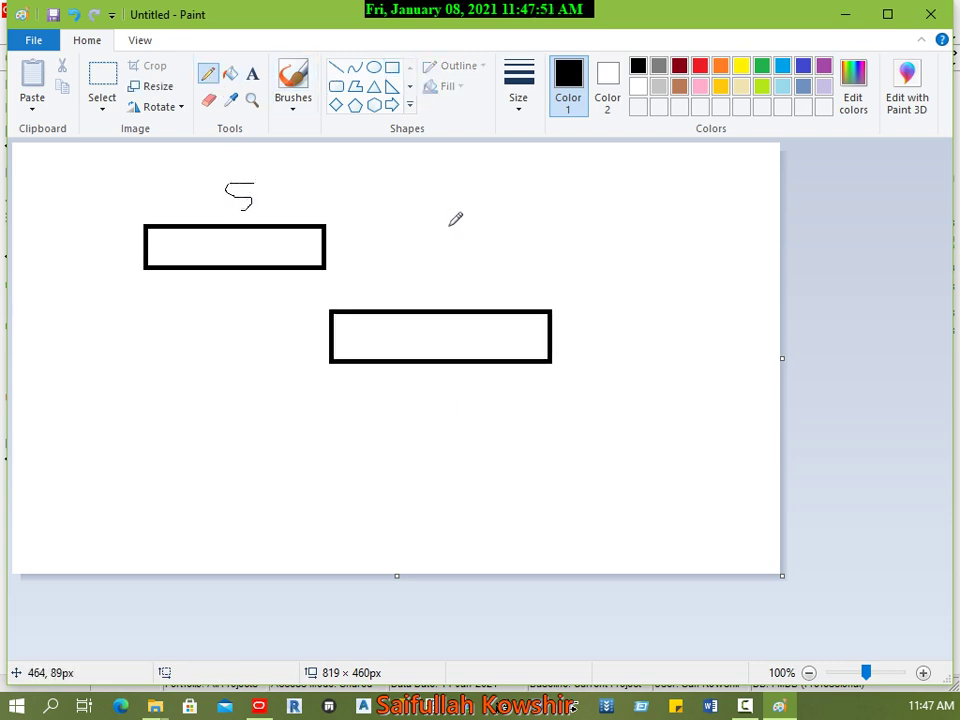
mouse_move(448, 228)
left_mouse_down()
mouse_move(440, 272)
mouse_move(431, 250)
left_mouse_up()
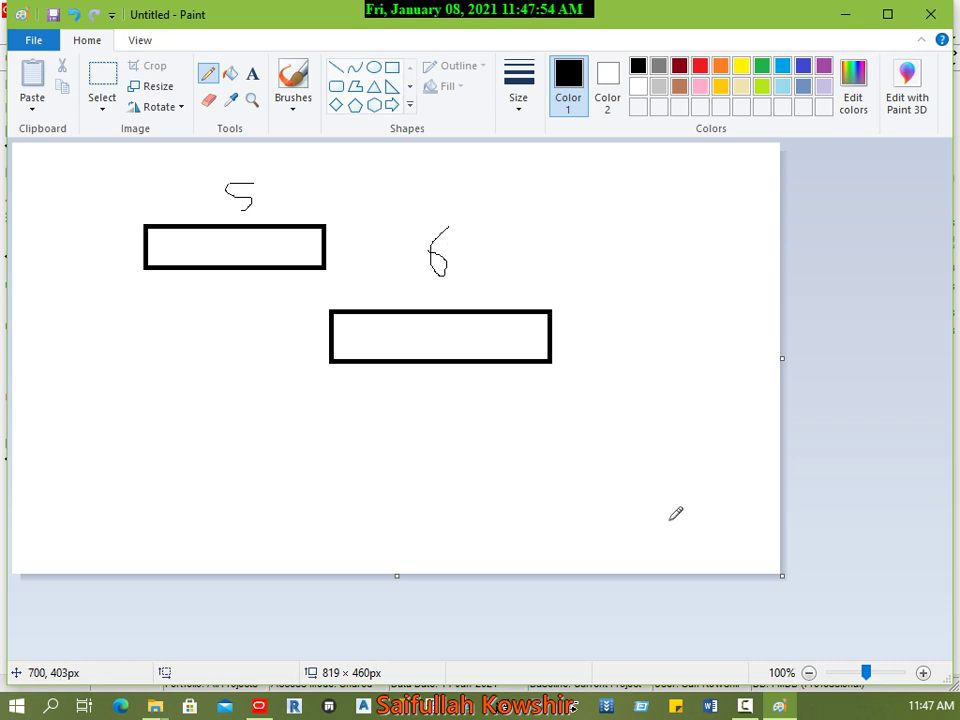
left_click_drag(674, 386, 681, 421)
left_click_drag(702, 379, 708, 421)
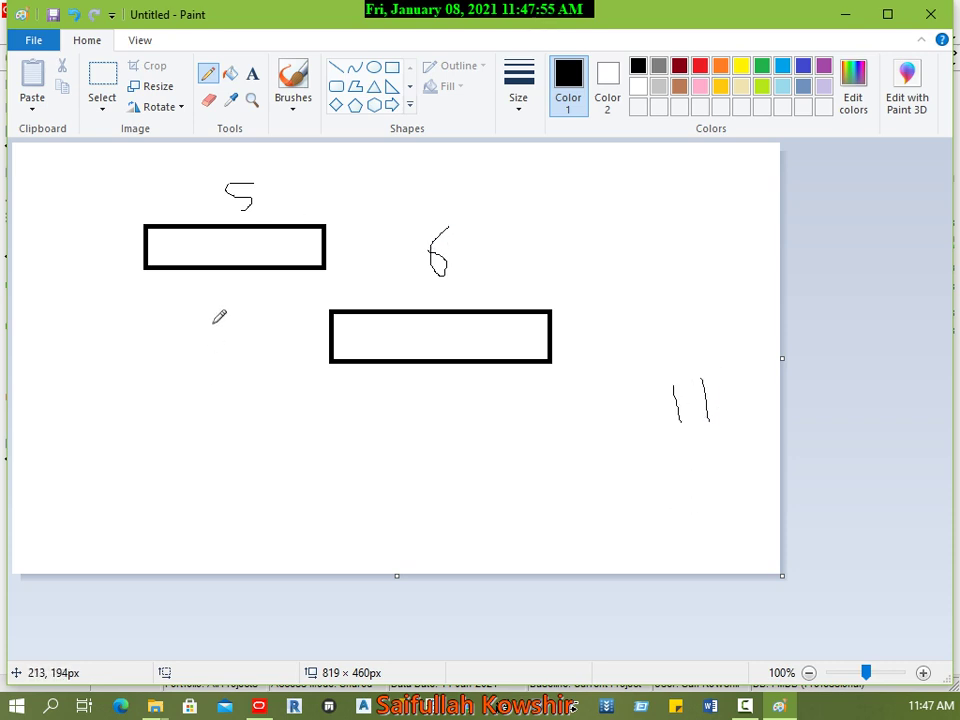
Pencil vertical lines down from the first bar's start and the second bar's finish, with ticked dimension ends and the label 11 between them
mouse_move(145, 235)
left_mouse_down()
mouse_move(143, 407)
mouse_move(157, 475)
left_mouse_up()
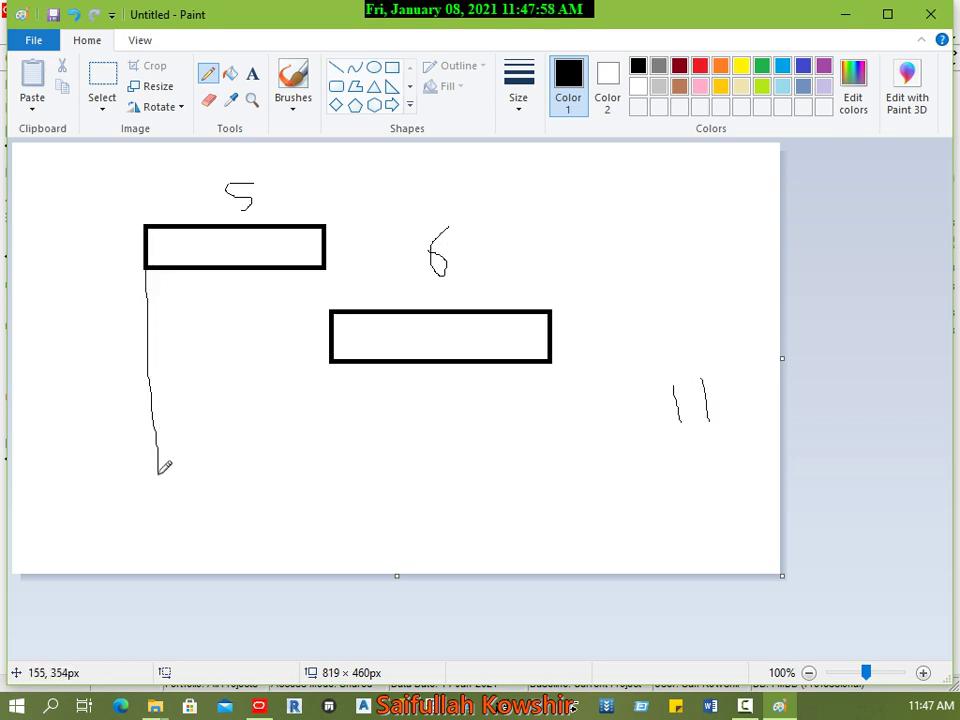
left_click_drag(549, 286, 560, 494)
left_click_drag(144, 426, 266, 427)
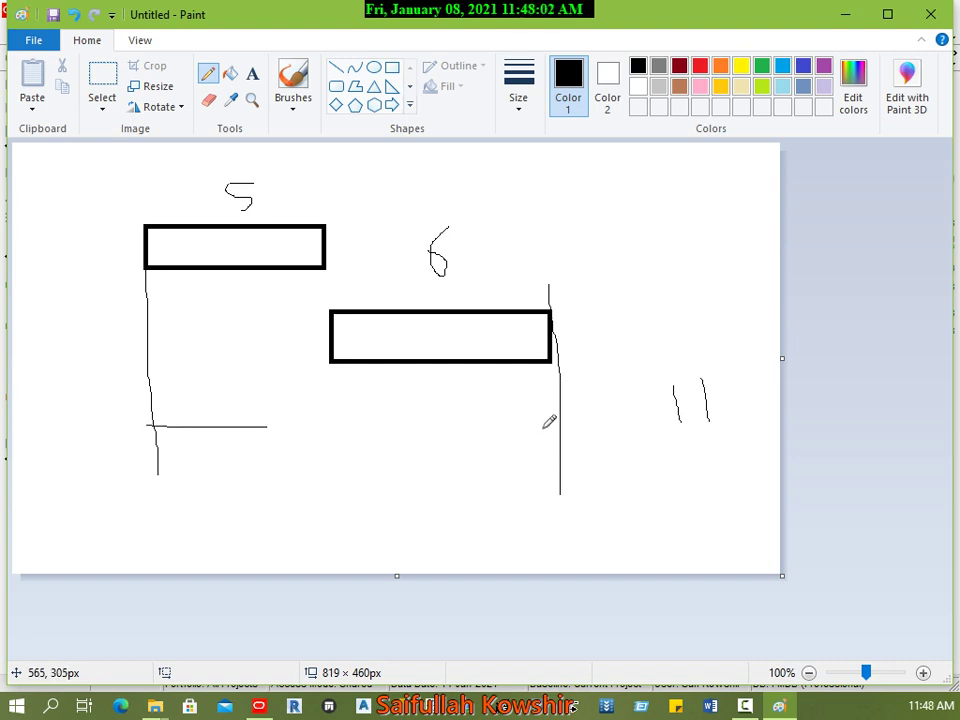
mouse_move(535, 428)
left_mouse_down()
mouse_move(603, 428)
mouse_move(543, 454)
left_mouse_up()
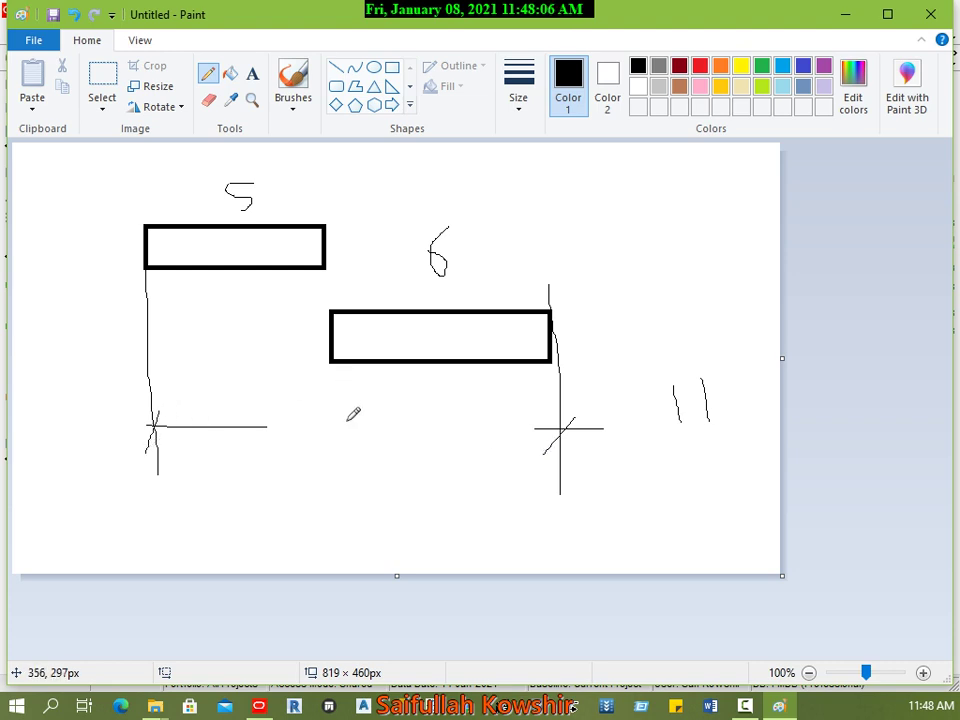
mouse_move(326, 408)
left_mouse_down()
mouse_move(325, 441)
mouse_move(351, 441)
left_mouse_up()
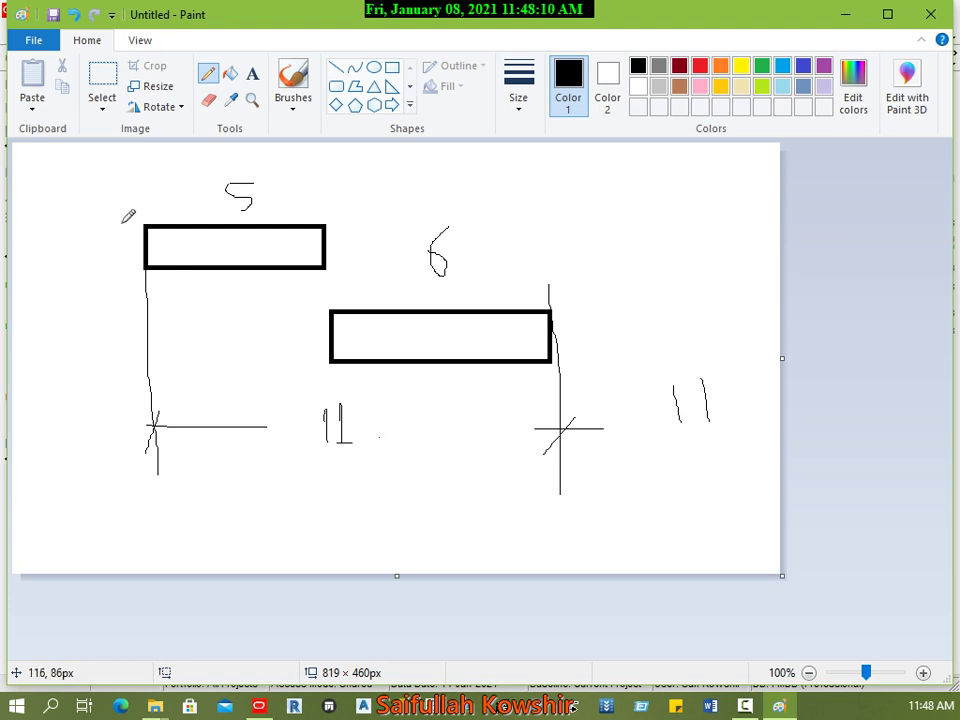
Mark the start of each bar with S and the finish of each bar with F
left_click_drag(117, 222, 104, 263)
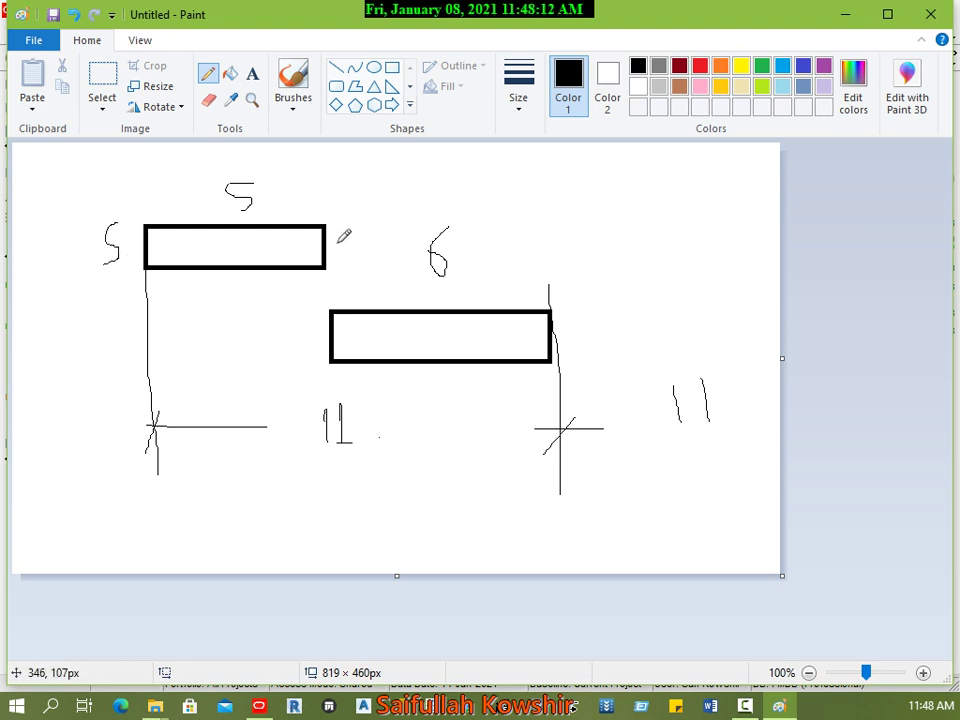
mouse_move(337, 243)
left_mouse_down()
mouse_move(337, 269)
mouse_move(344, 241)
mouse_move(352, 256)
left_mouse_up()
mouse_move(304, 334)
left_mouse_down()
mouse_move(297, 358)
mouse_move(318, 332)
left_mouse_up()
mouse_move(572, 341)
left_mouse_down()
mouse_move(572, 367)
mouse_move(590, 341)
mouse_move(595, 355)
left_mouse_up()
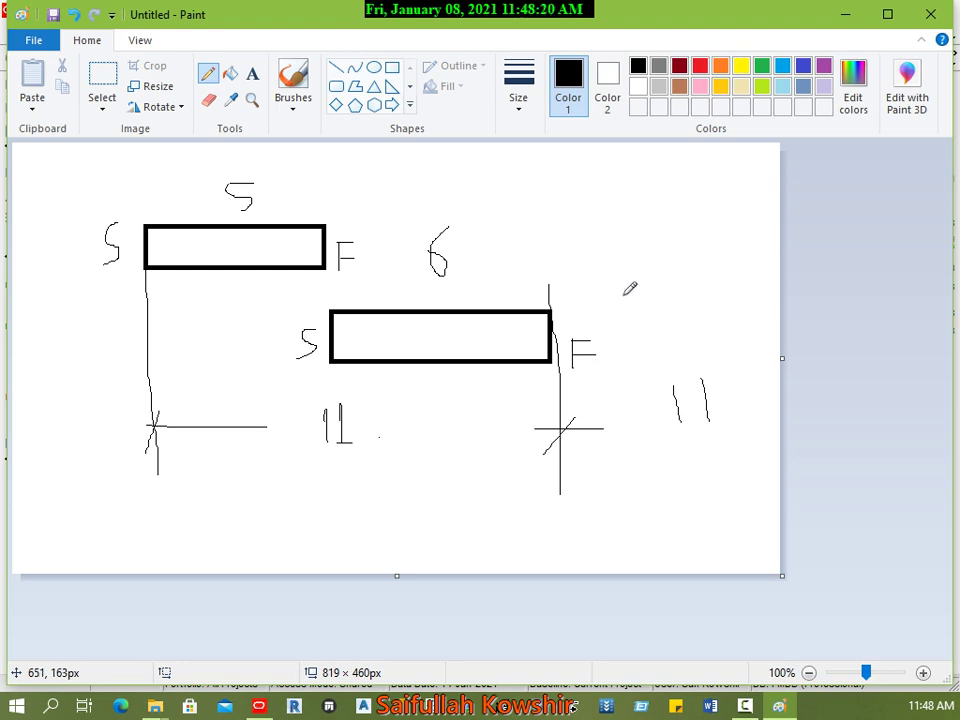
Pencil a vertical limit line beyond the second bar and mark both ends of a second, longer span beneath the bars
left_click_drag(656, 163, 676, 500)
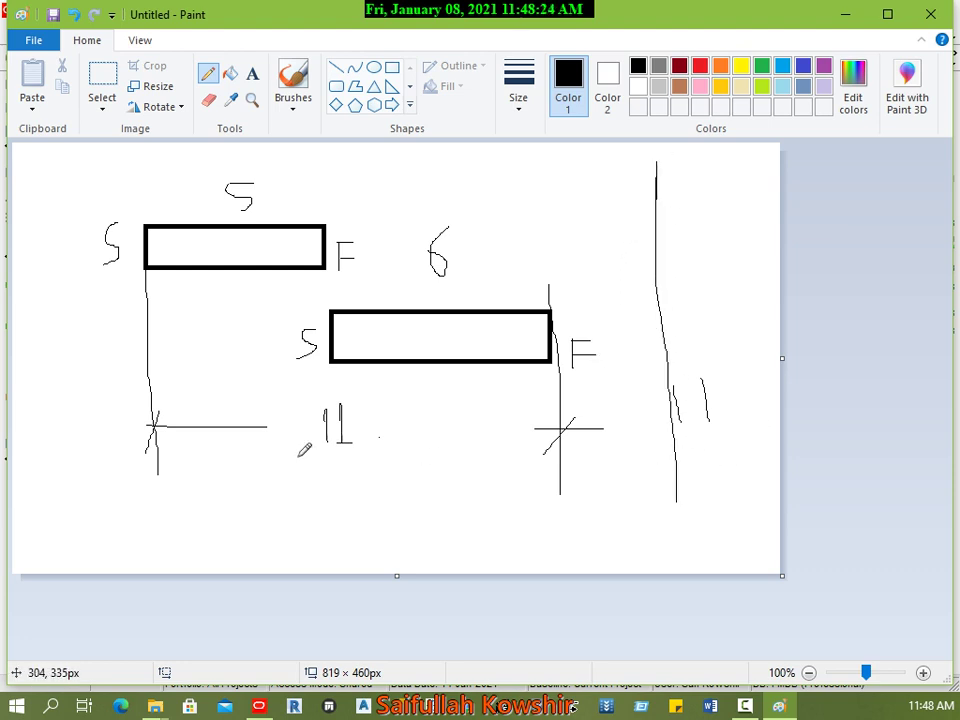
mouse_move(153, 458)
left_mouse_down()
mouse_move(158, 538)
mouse_move(172, 515)
mouse_move(211, 516)
left_mouse_up()
left_click_drag(617, 501, 746, 505)
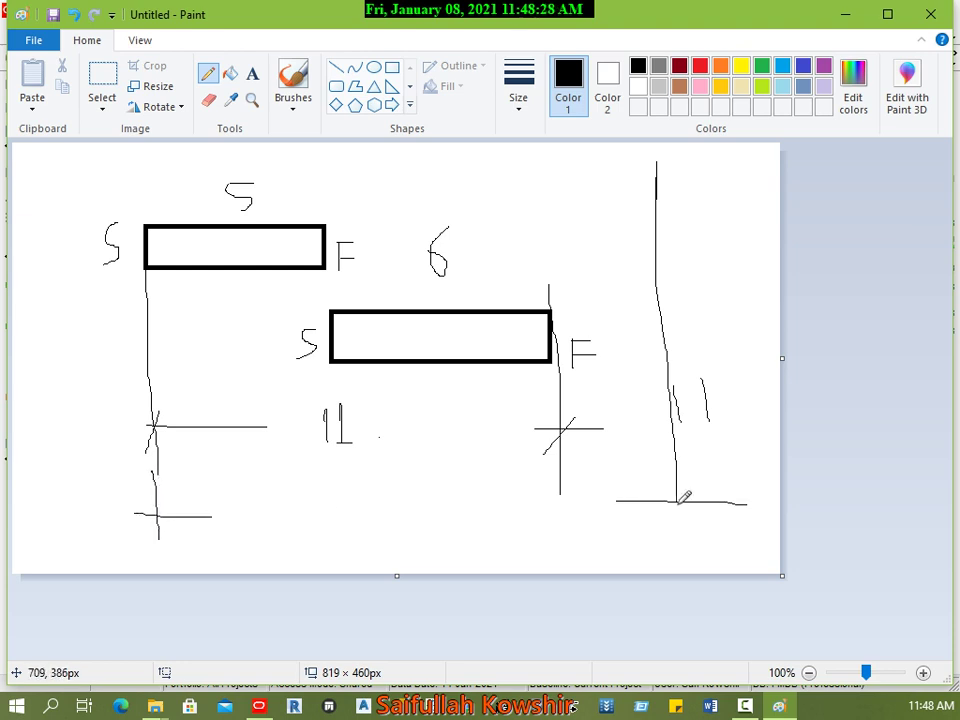
left_click_drag(677, 460, 677, 539)
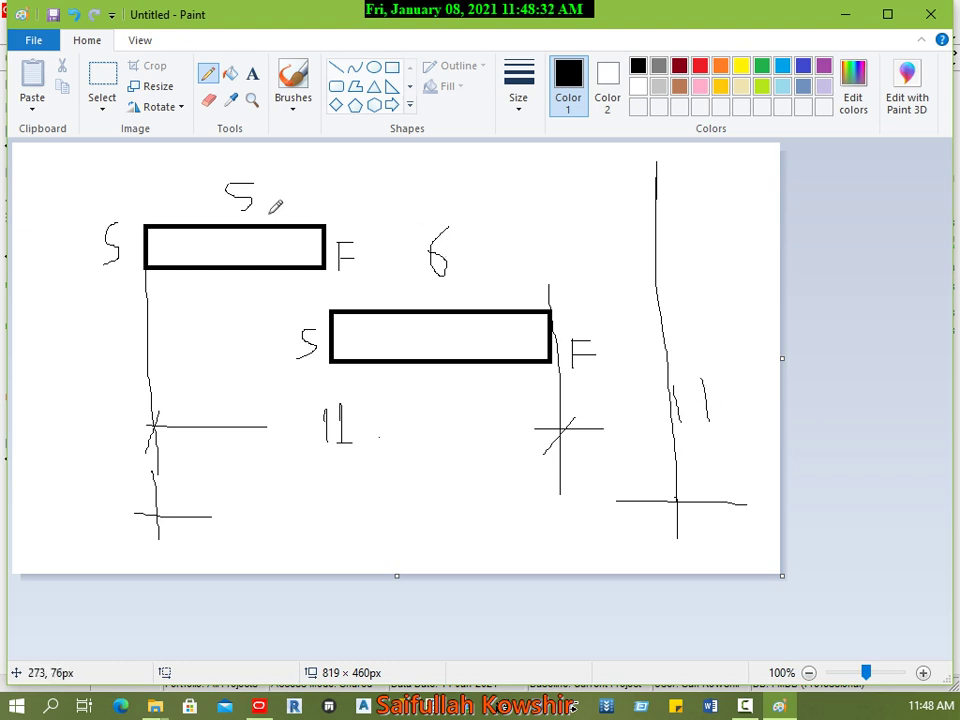
Handwrite 15 beside the limit line and the words Total Float beneath the bars
mouse_move(724, 385)
left_mouse_down()
mouse_move(706, 389)
mouse_move(717, 438)
mouse_move(701, 437)
mouse_move(728, 385)
mouse_move(752, 385)
left_mouse_up()
left_click_drag(675, 398, 681, 434)
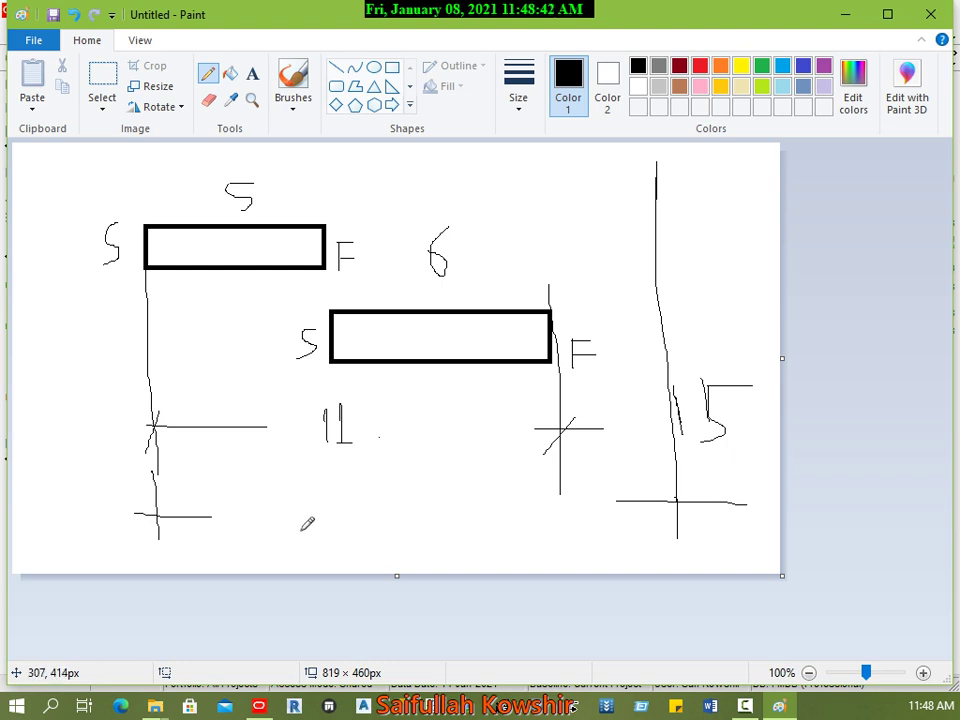
mouse_move(291, 507)
left_mouse_down()
mouse_move(291, 545)
mouse_move(319, 517)
mouse_move(305, 536)
mouse_move(320, 525)
mouse_move(342, 540)
mouse_move(358, 521)
mouse_move(370, 540)
mouse_move(393, 540)
mouse_move(391, 496)
mouse_move(395, 539)
mouse_move(426, 566)
left_mouse_up()
mouse_move(427, 513)
left_mouse_down()
mouse_move(452, 513)
mouse_move(425, 538)
left_mouse_up()
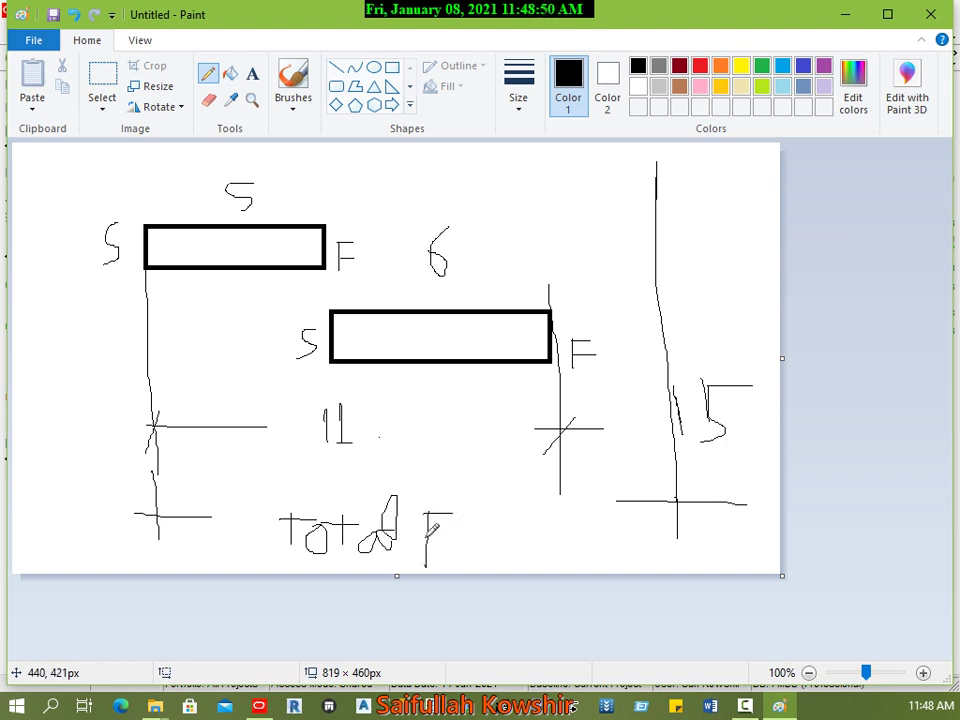
mouse_move(465, 495)
left_mouse_down()
mouse_move(462, 552)
mouse_move(522, 546)
mouse_move(558, 520)
left_mouse_up()
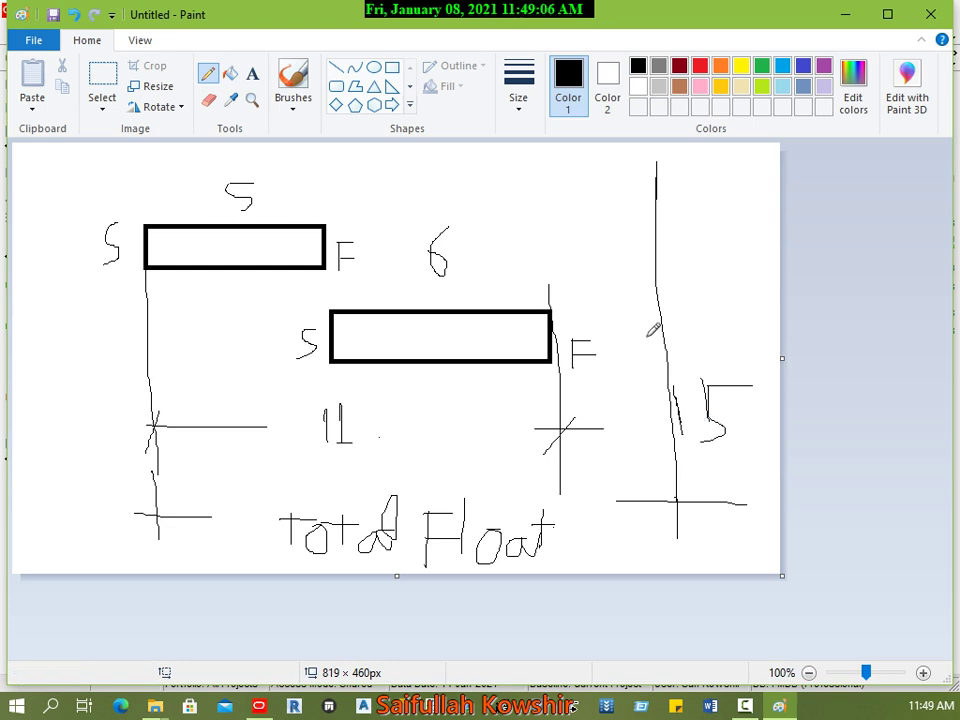
Mark the limit line at the second bar's height and handwrite LF - EF and 15 - 11 = 4 beside it, circling the 4
left_click_drag(686, 326, 652, 344)
mouse_move(681, 187)
left_mouse_down()
mouse_move(681, 211)
mouse_move(701, 194)
mouse_move(701, 212)
mouse_move(701, 196)
mouse_move(707, 207)
mouse_move(736, 206)
mouse_move(747, 180)
mouse_move(759, 200)
mouse_move(750, 218)
mouse_move(773, 191)
mouse_move(768, 204)
left_mouse_up()
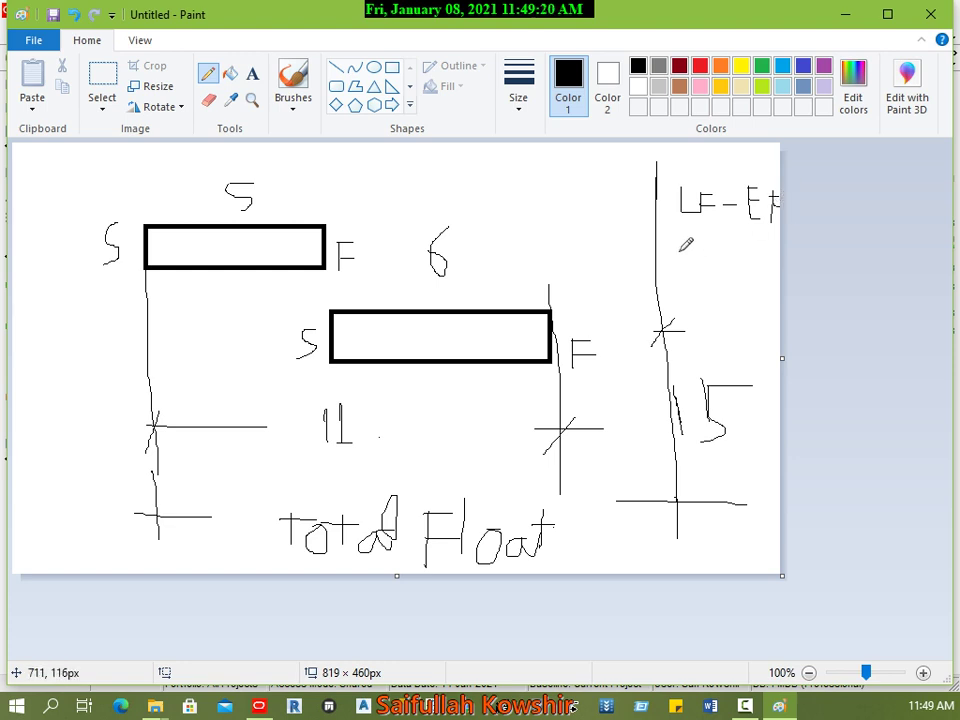
mouse_move(679, 252)
left_mouse_down()
mouse_move(679, 265)
mouse_move(735, 256)
mouse_move(748, 269)
mouse_move(748, 313)
mouse_move(772, 295)
mouse_move(772, 282)
mouse_move(748, 304)
mouse_move(772, 325)
left_mouse_up()
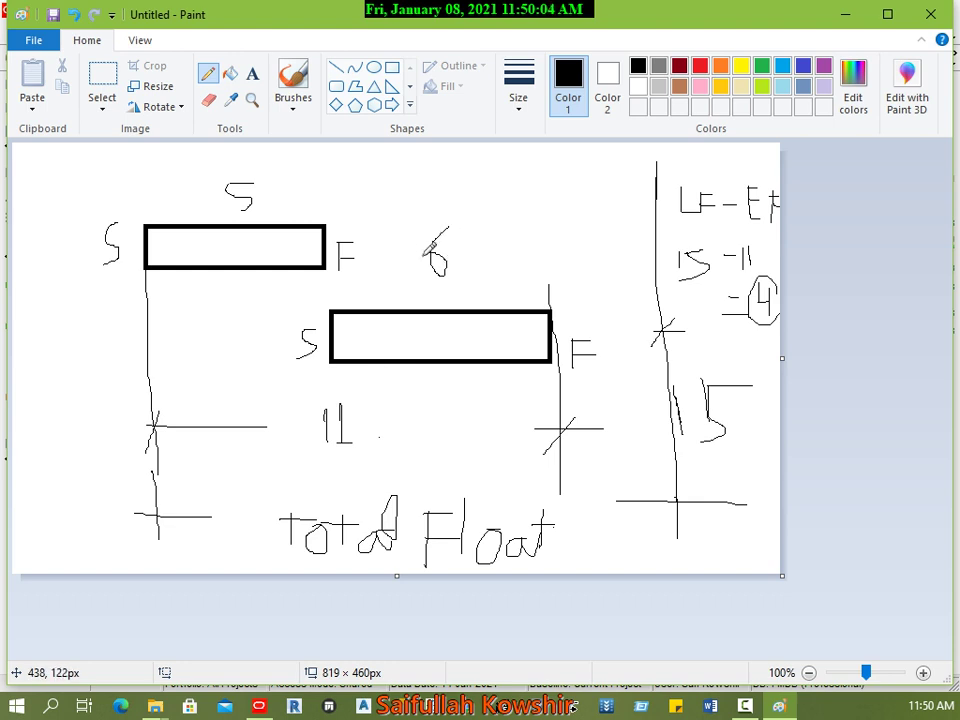
Overwrite the 6 above the second bar with 10 and draw a rectangle of about 359 × 51 px extending that bar to the limit line
left_click_drag(432, 230, 447, 306)
mouse_move(470, 241)
left_mouse_down()
mouse_move(464, 297)
mouse_move(463, 251)
left_mouse_up()
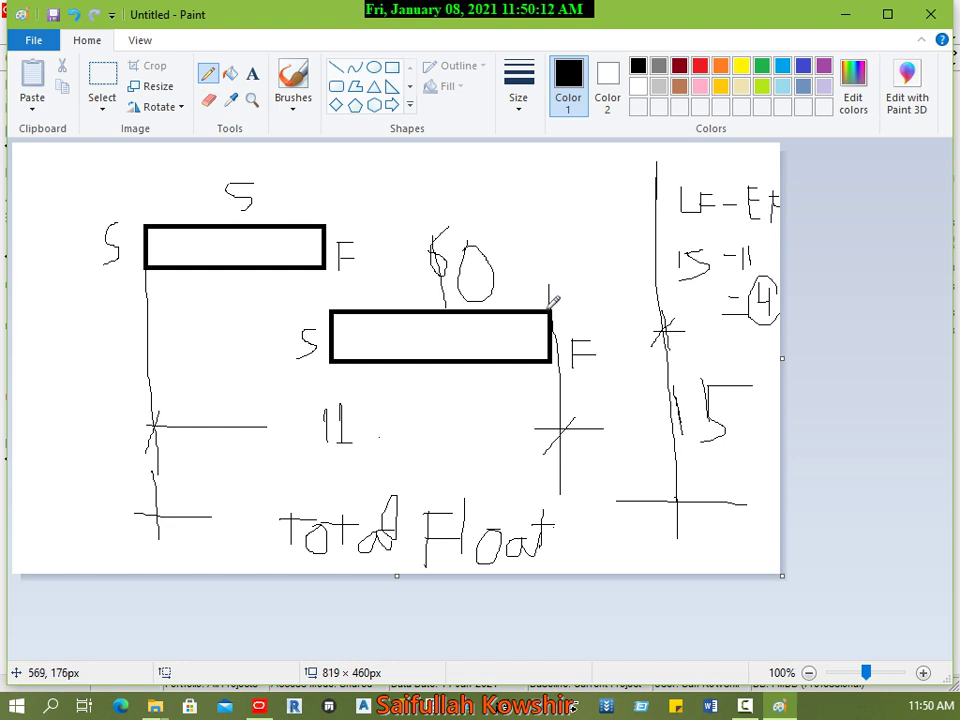
left_click(393, 66)
mouse_move(330, 312)
left_mouse_down()
mouse_move(448, 363)
mouse_move(667, 360)
left_mouse_up()
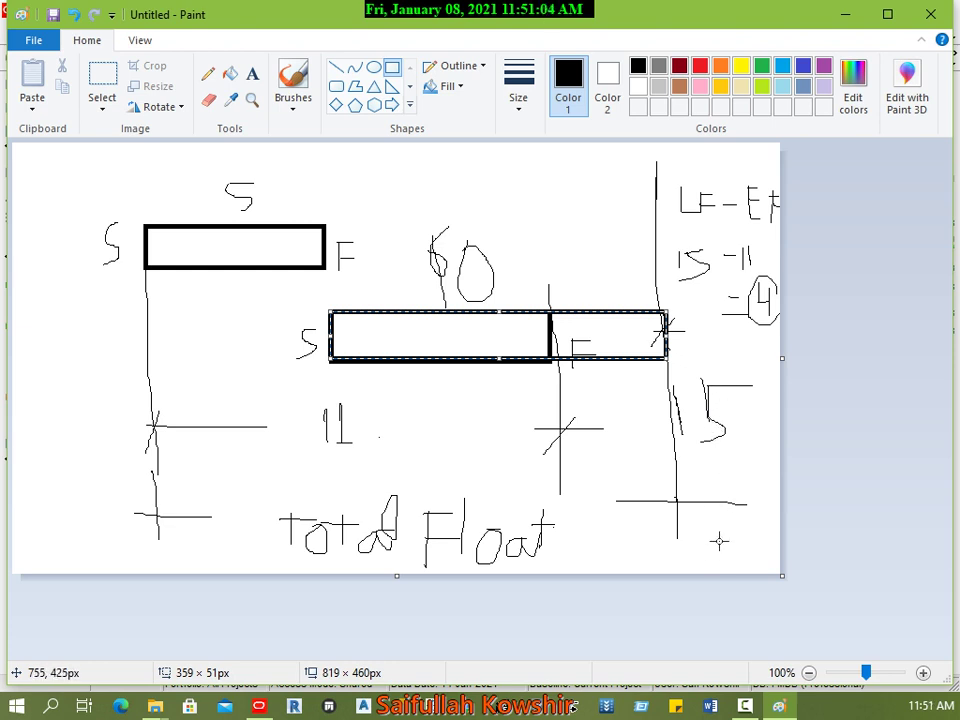
Switch to Primavera P6 and examine the total float, general details and status of the Finish of Project milestone
mouse_move(259, 706)
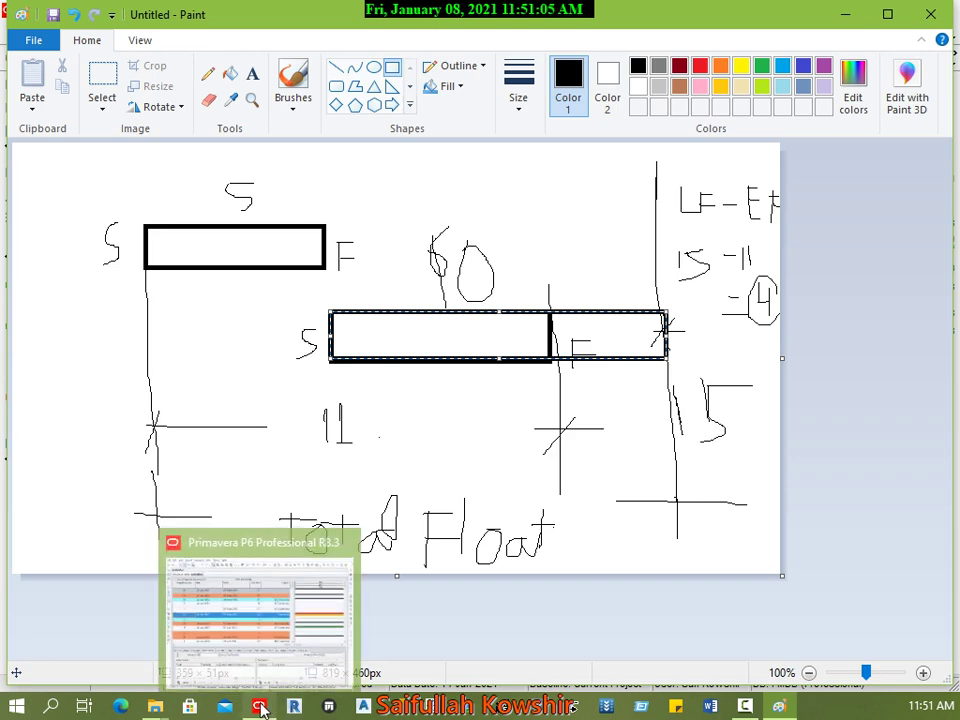
left_click(281, 620)
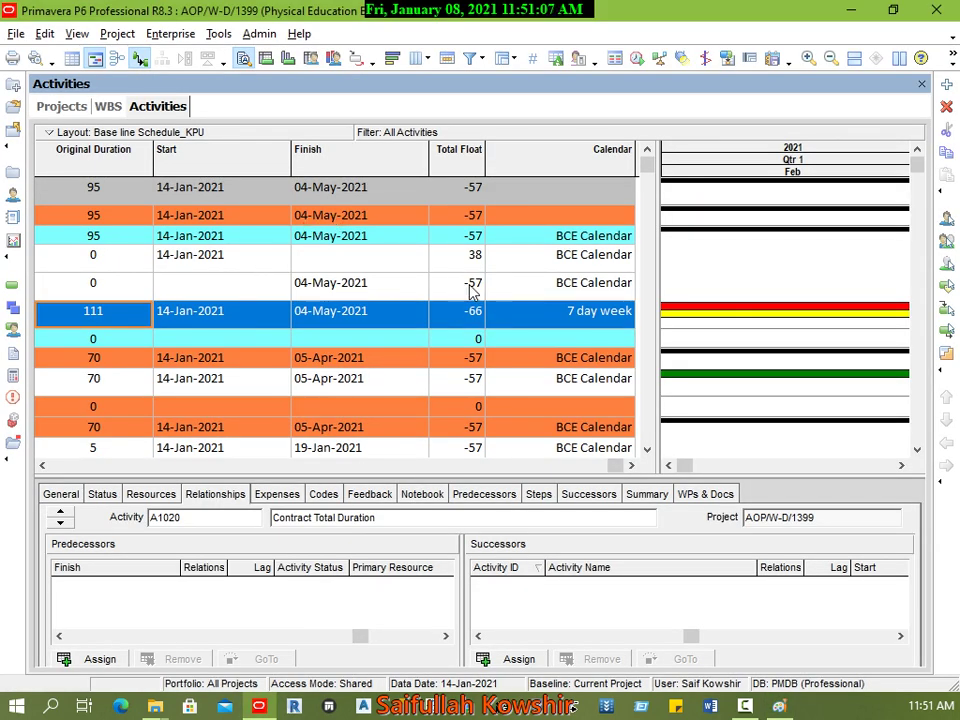
left_click(474, 286)
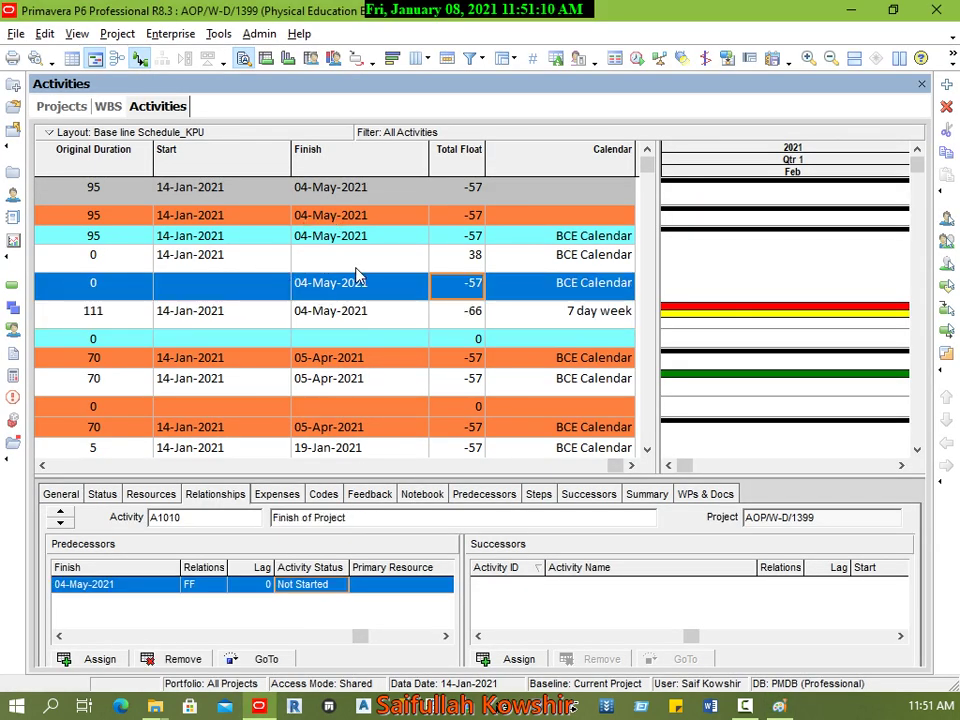
left_click(101, 494)
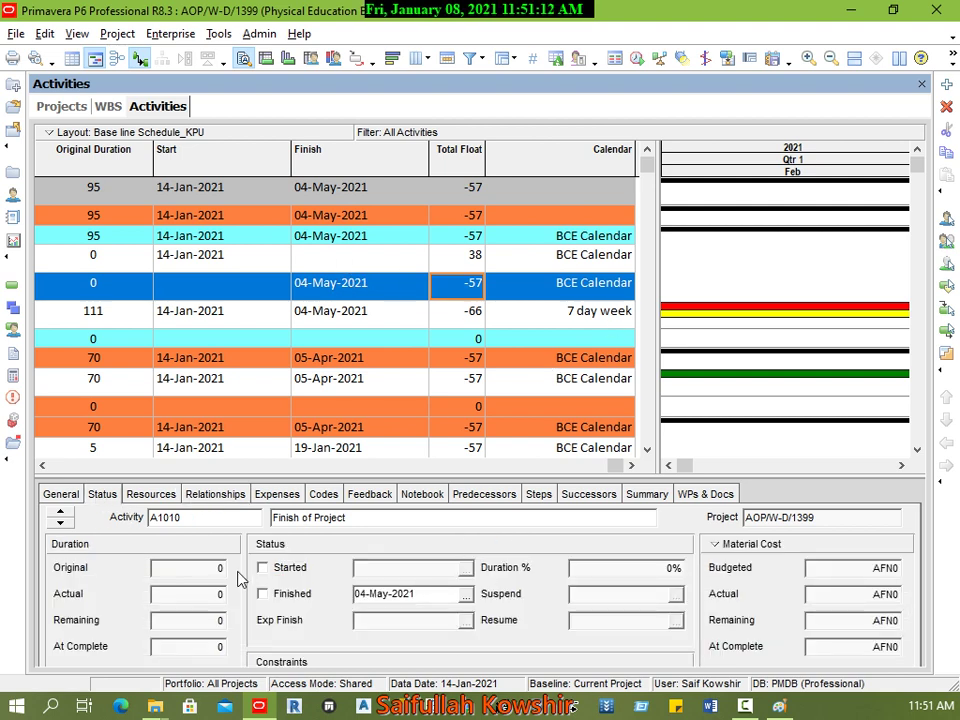
left_click(60, 494)
left_click(101, 494)
Compare the Physical Education BLD project's schedule dates with the finish and total float of the Contract Total Duration activity
left_click(48, 105)
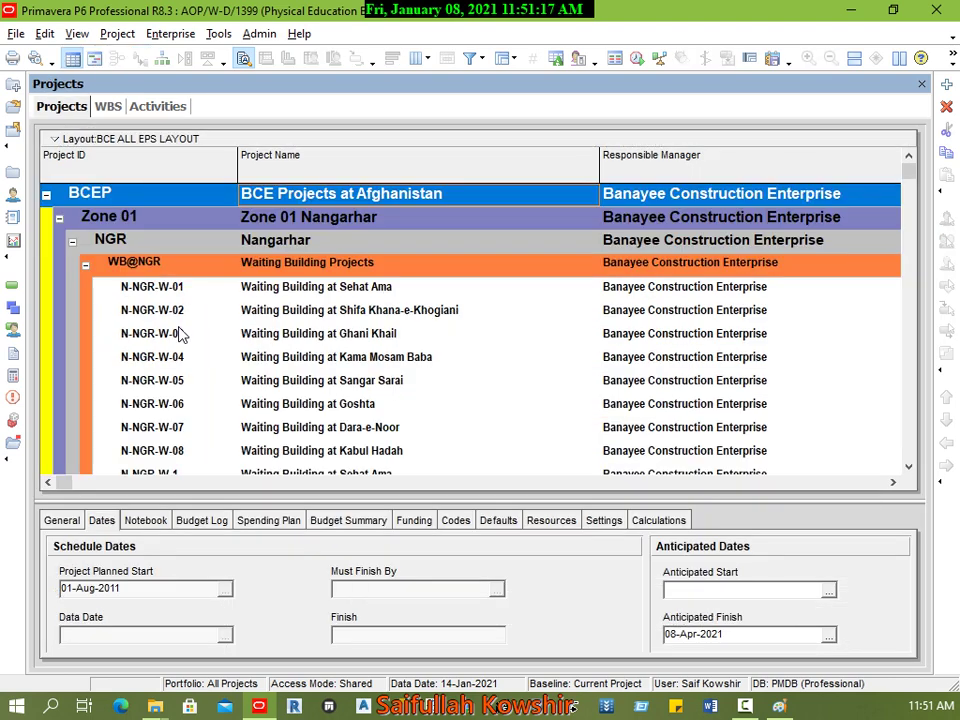
left_click_drag(906, 176, 902, 468)
left_click(380, 450)
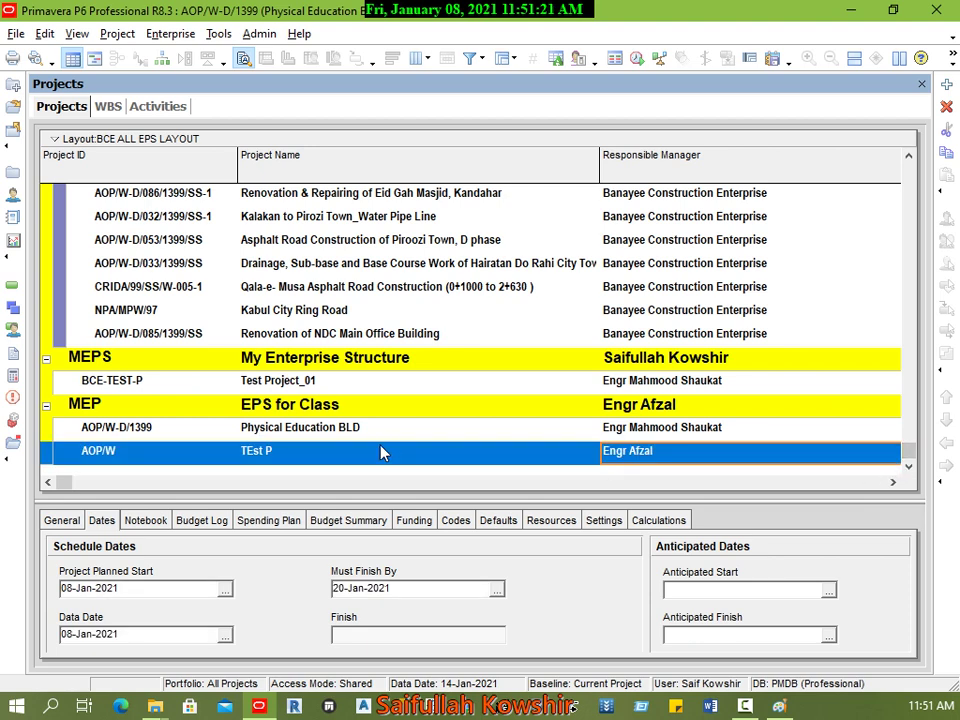
left_click(262, 430)
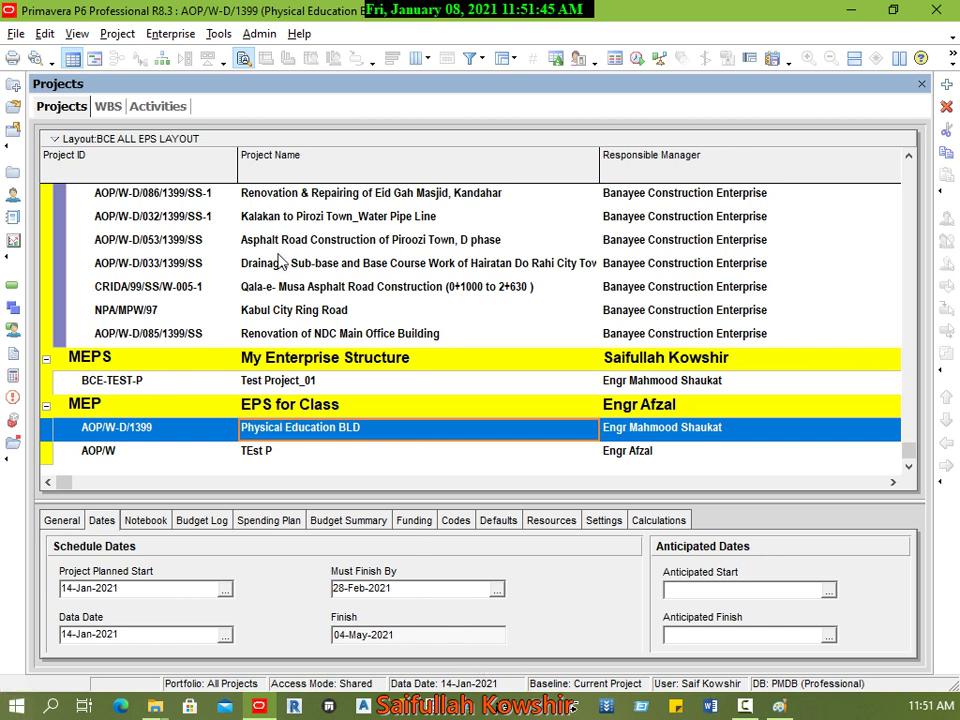
left_click(155, 108)
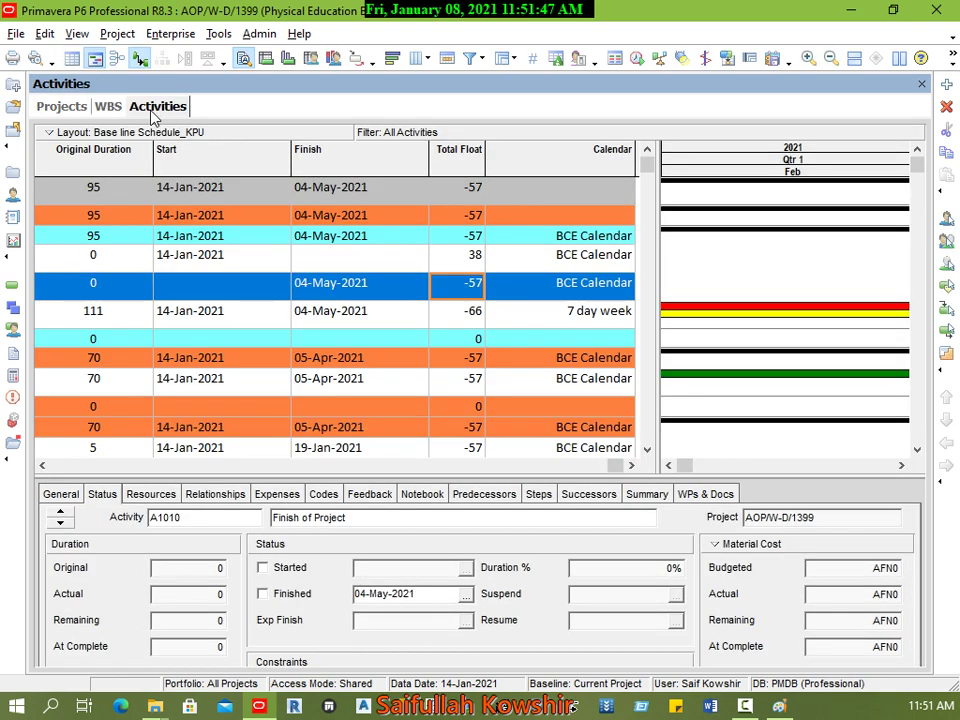
left_click(368, 312)
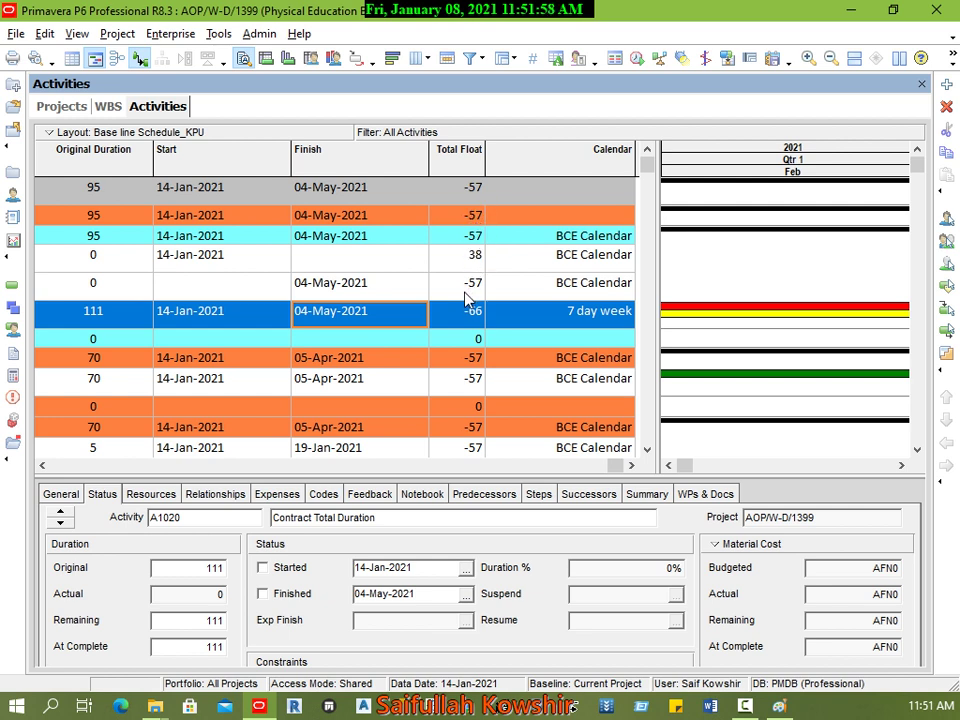
Set the original durations of the Clearing of Site and layout activities to 1 each
scroll(283, 453, "down", 1)
left_click(283, 453)
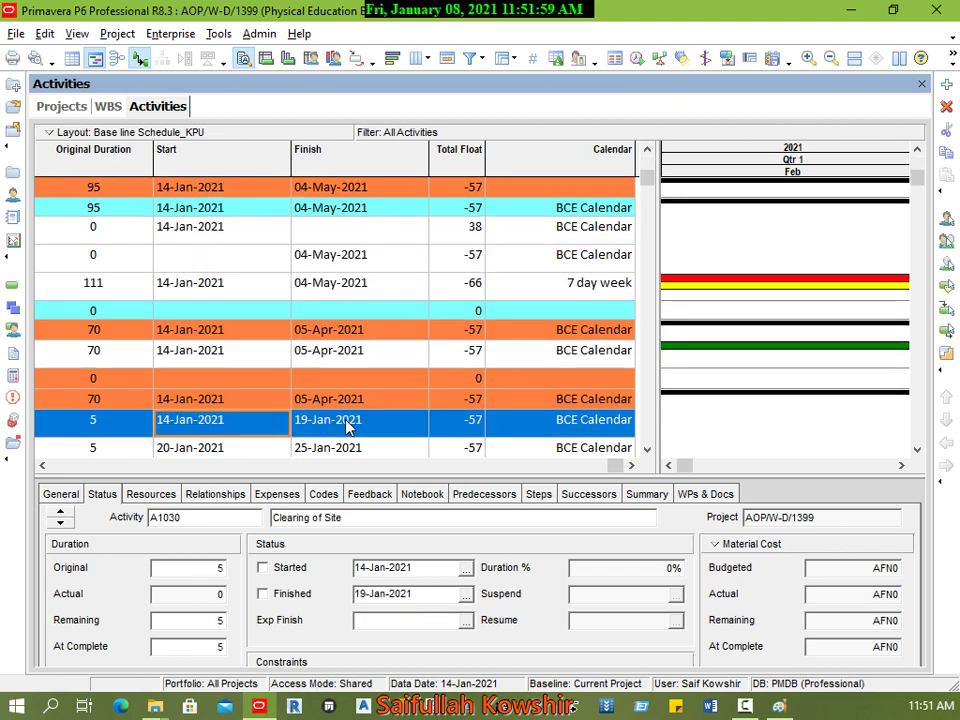
left_click(42, 465)
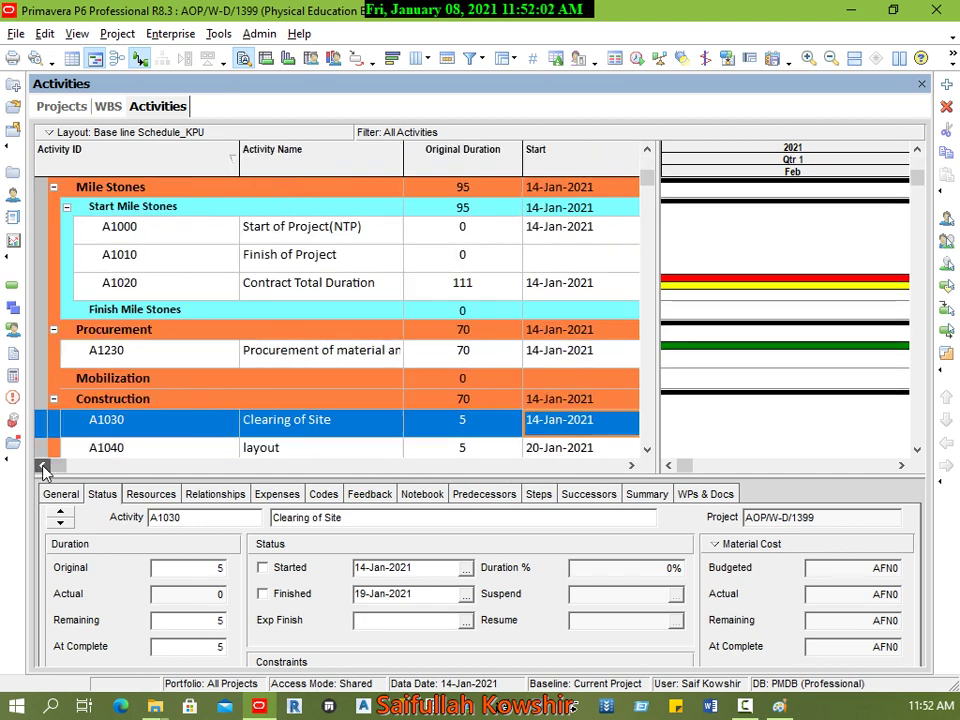
left_click(491, 430)
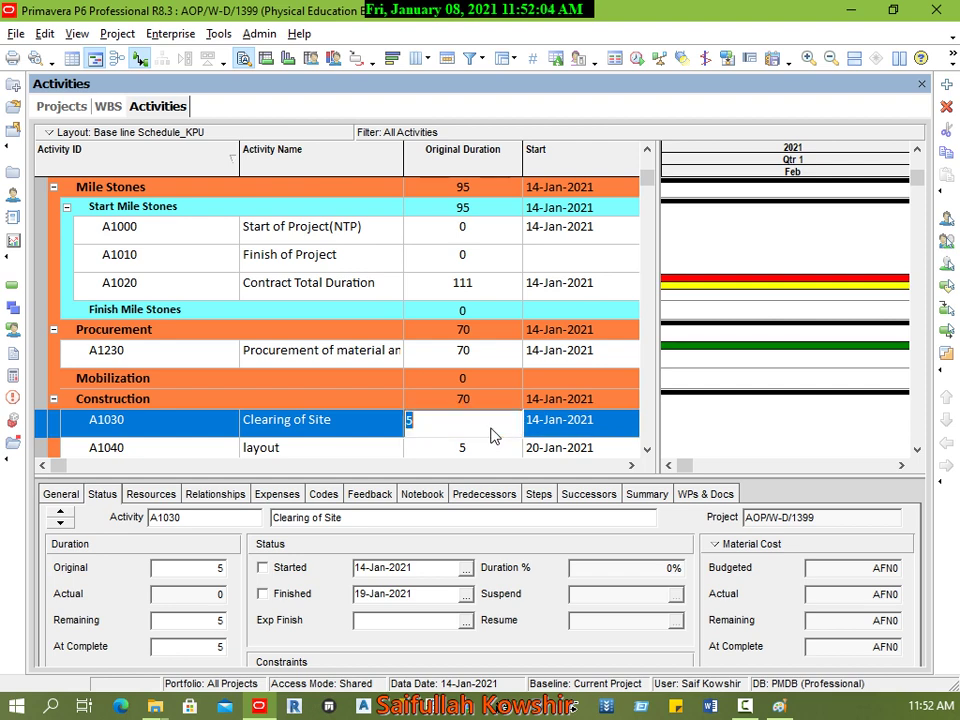
type("1")
left_click(485, 447)
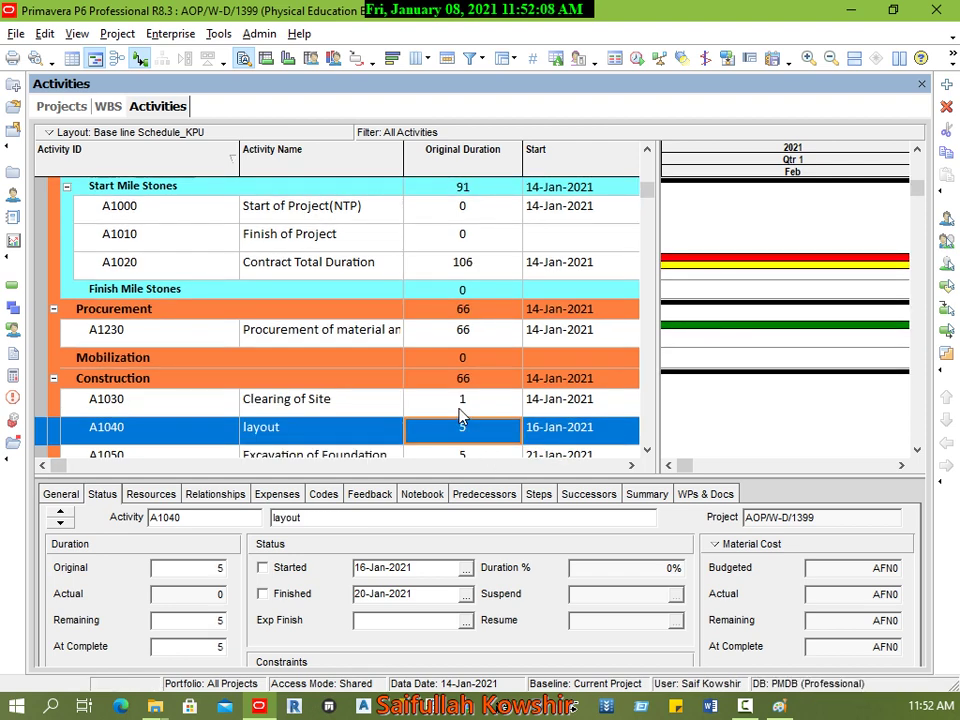
left_click(487, 432)
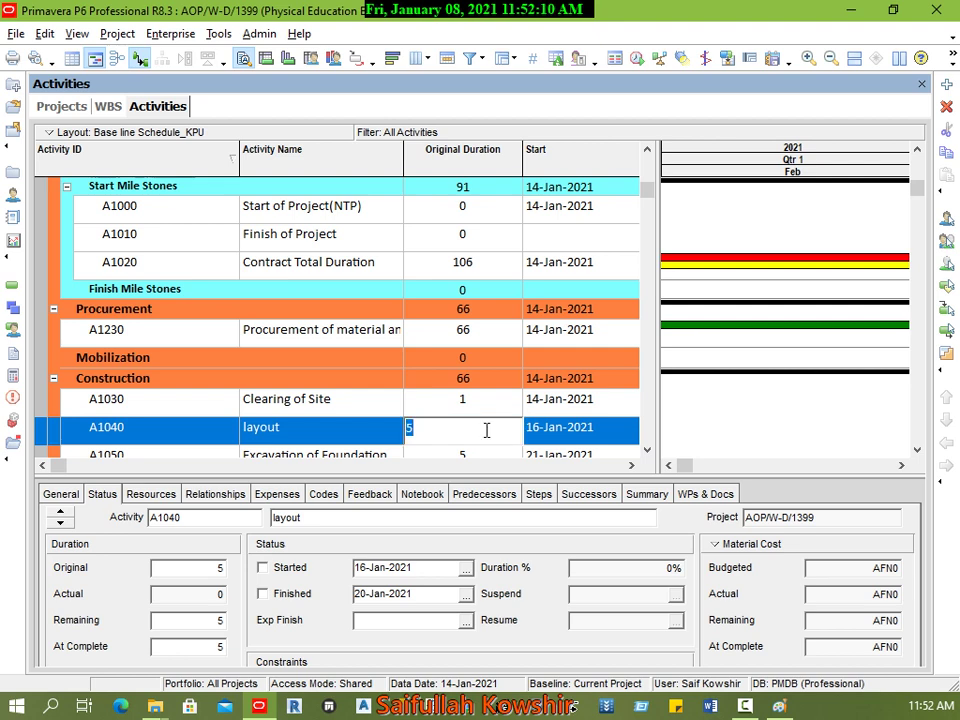
type("1")
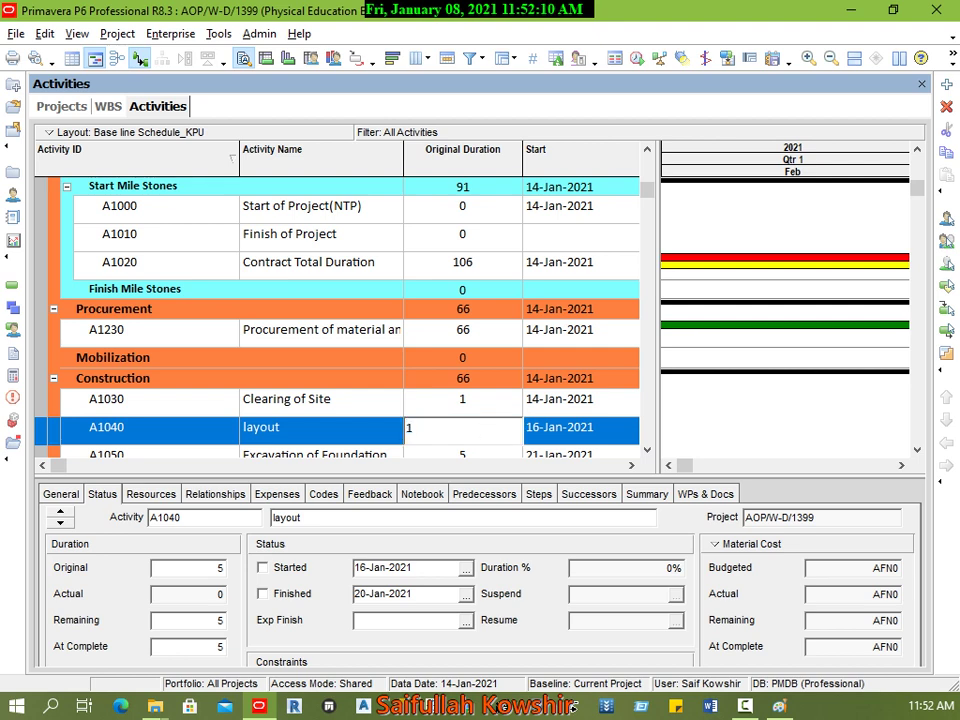
left_click(499, 465)
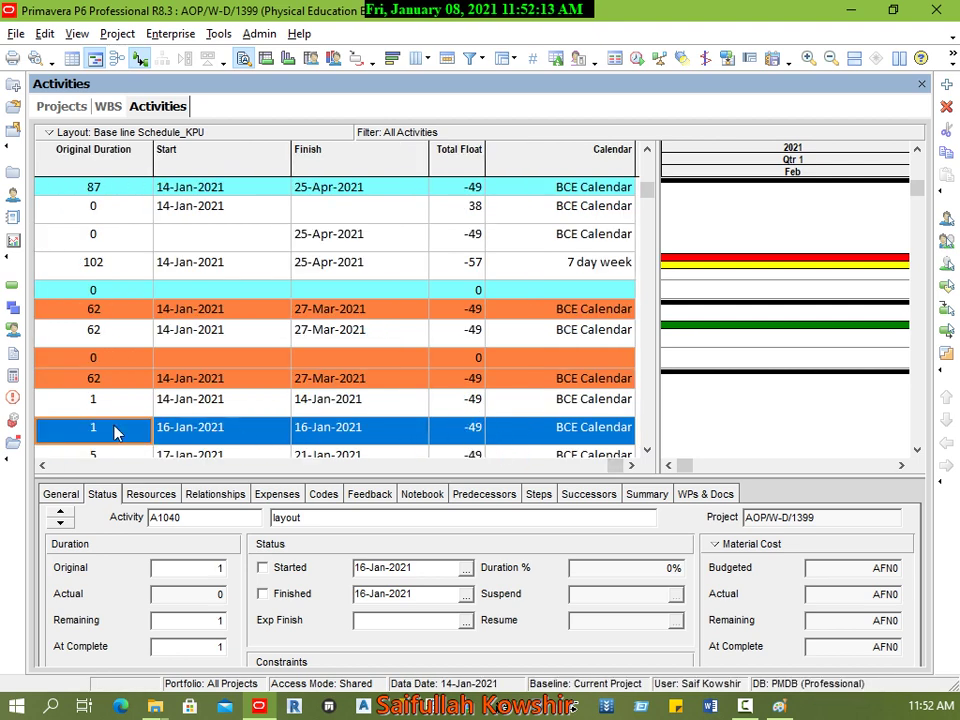
Set the original durations of Excavation of Foundation and Bed Compaction to 2 each
scroll(130, 431, "down", 1)
left_click(42, 466)
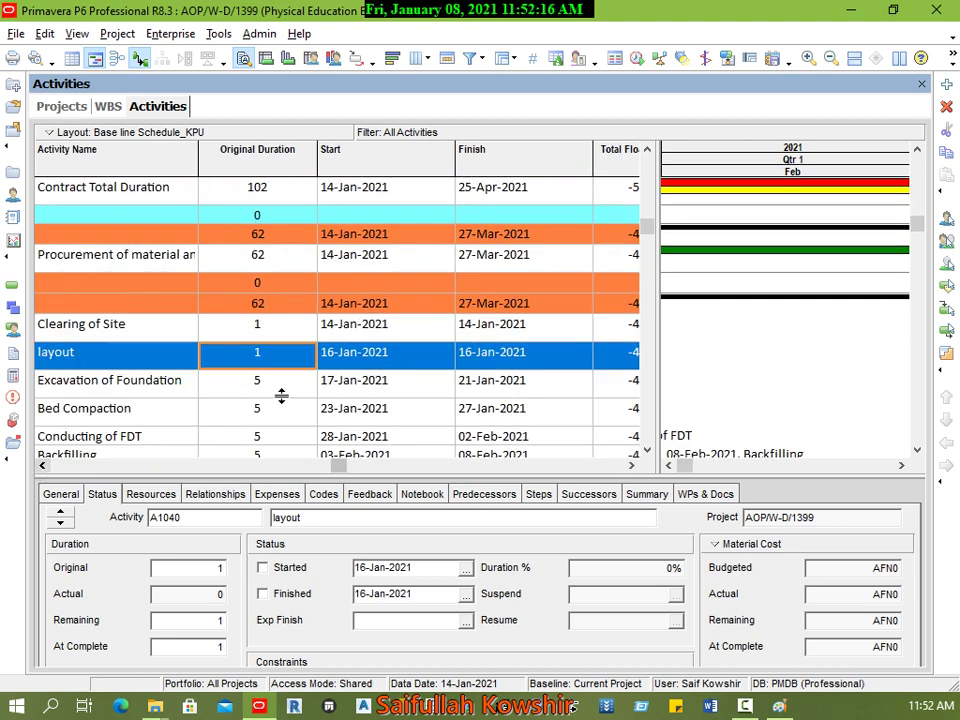
left_click(42, 466)
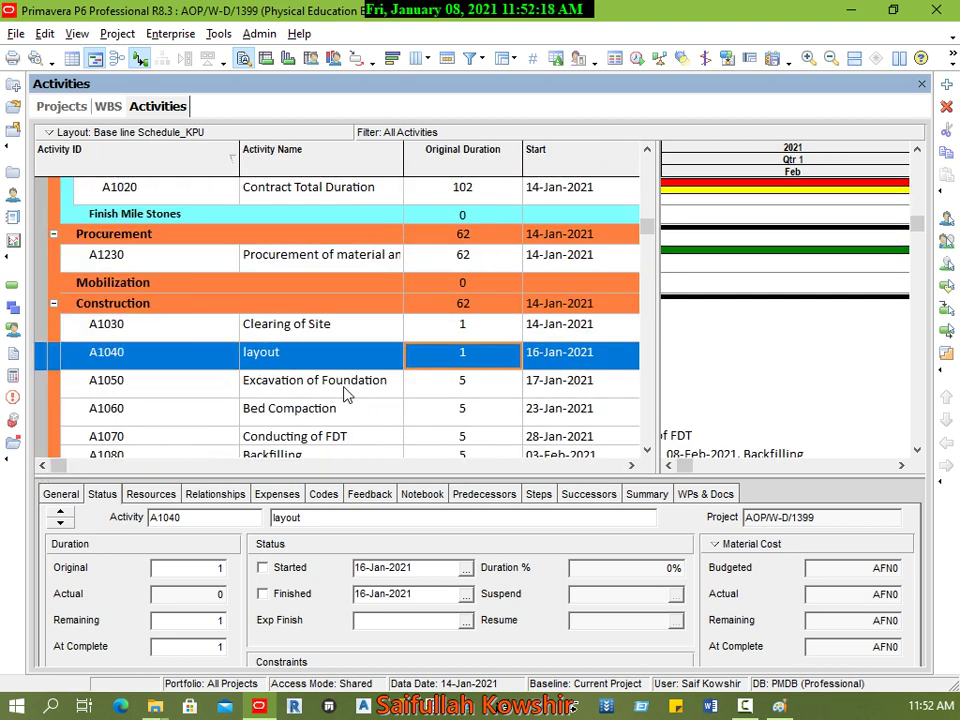
left_click(474, 388)
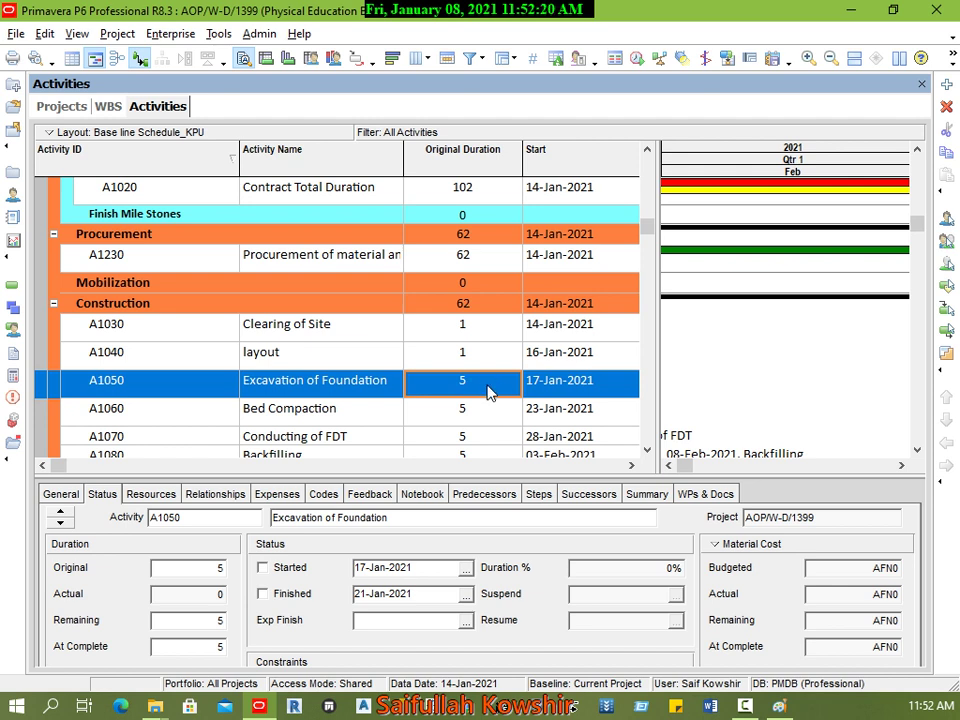
left_click(493, 385)
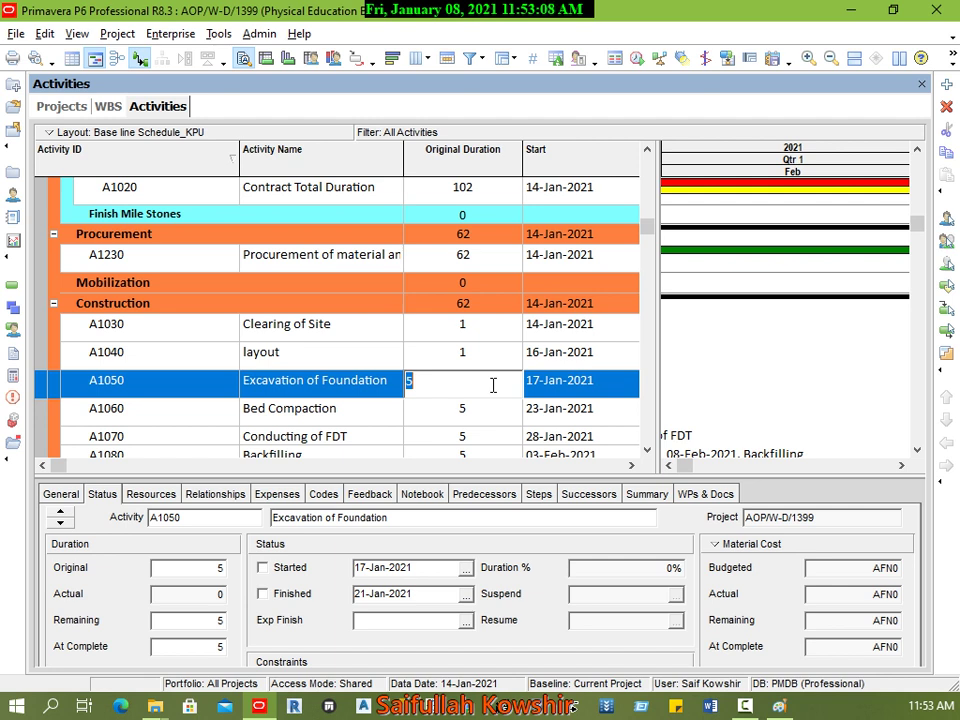
type("2")
left_click(440, 410)
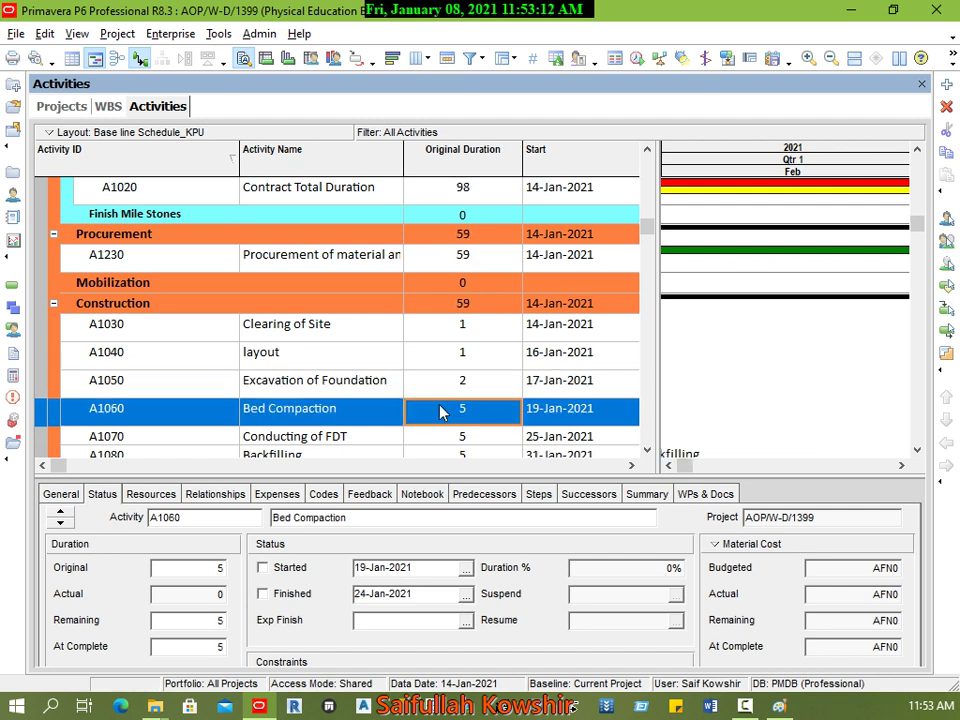
type("2")
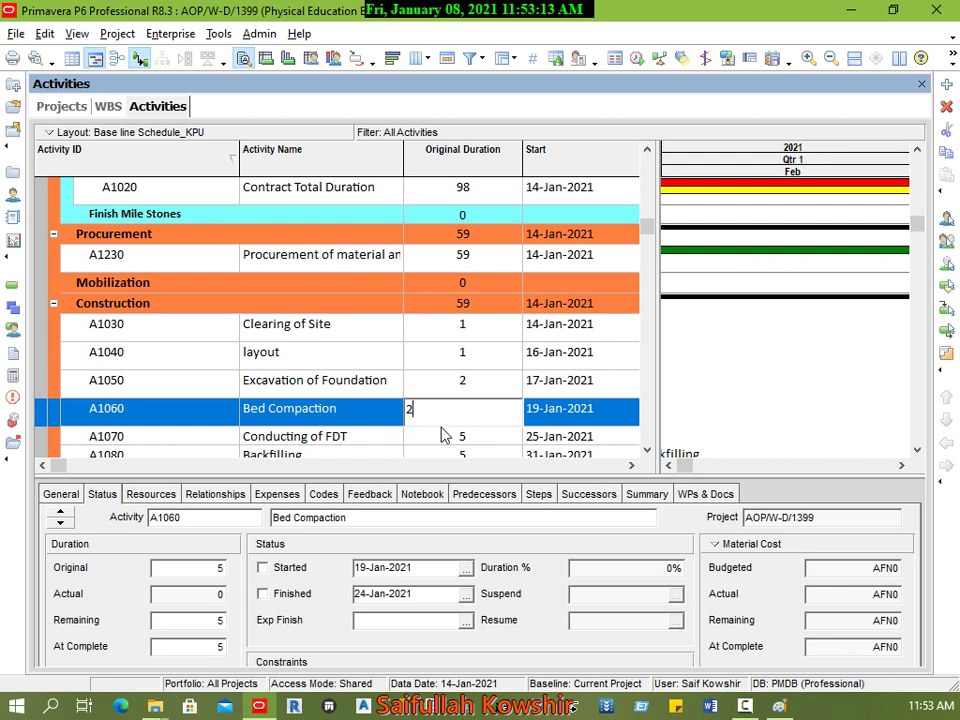
Change the activity type of the Conducting of FDT activity A1070 to Finish Milestone
left_click(450, 434)
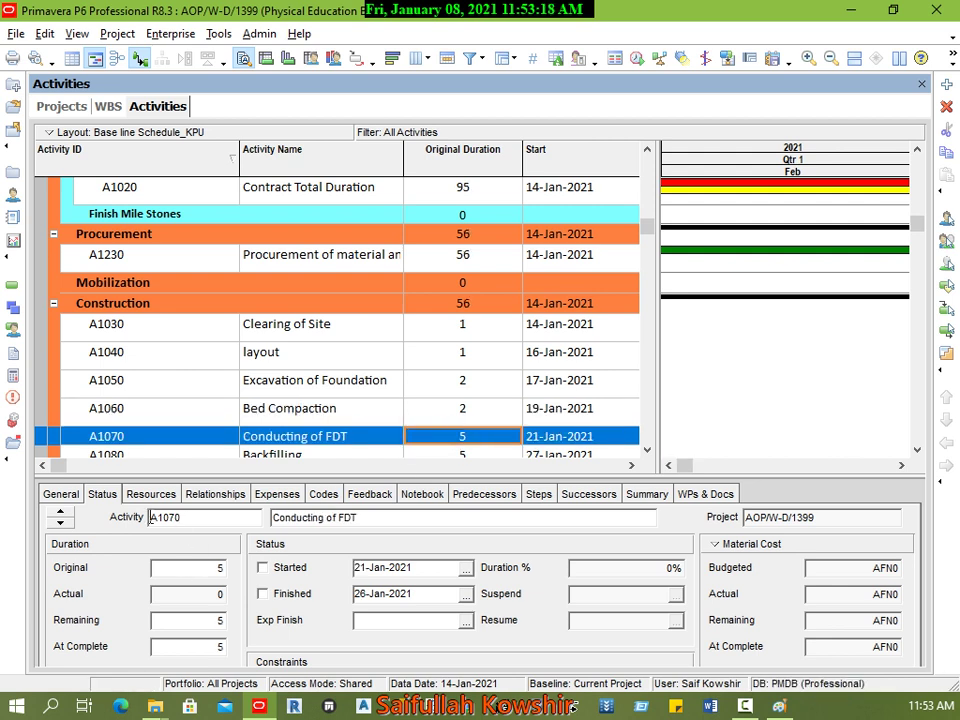
left_click(60, 494)
left_click(110, 568)
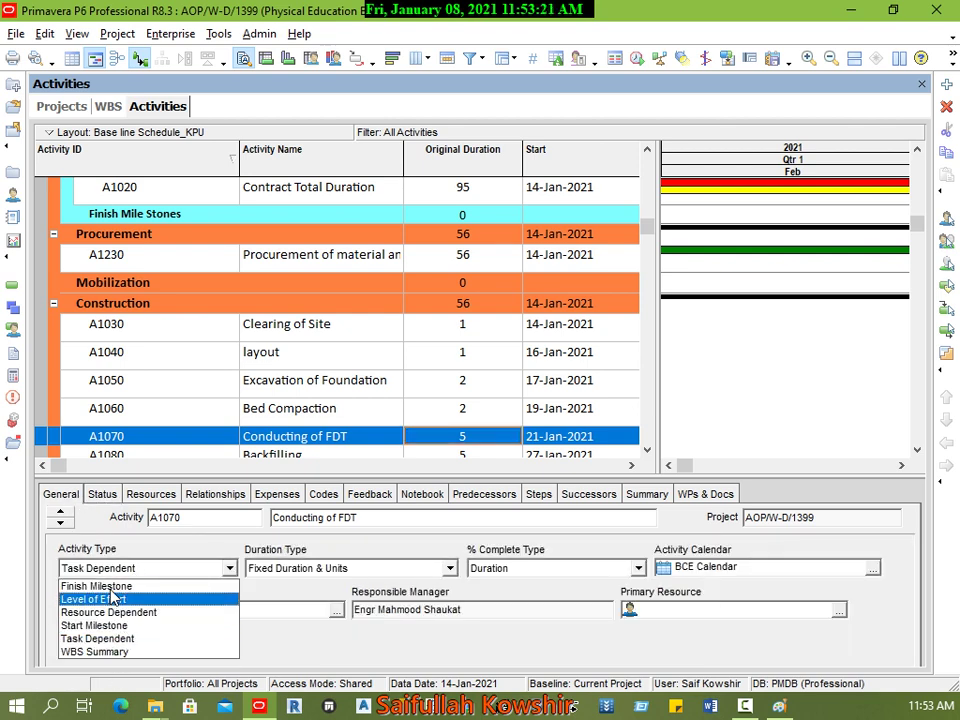
left_click(108, 586)
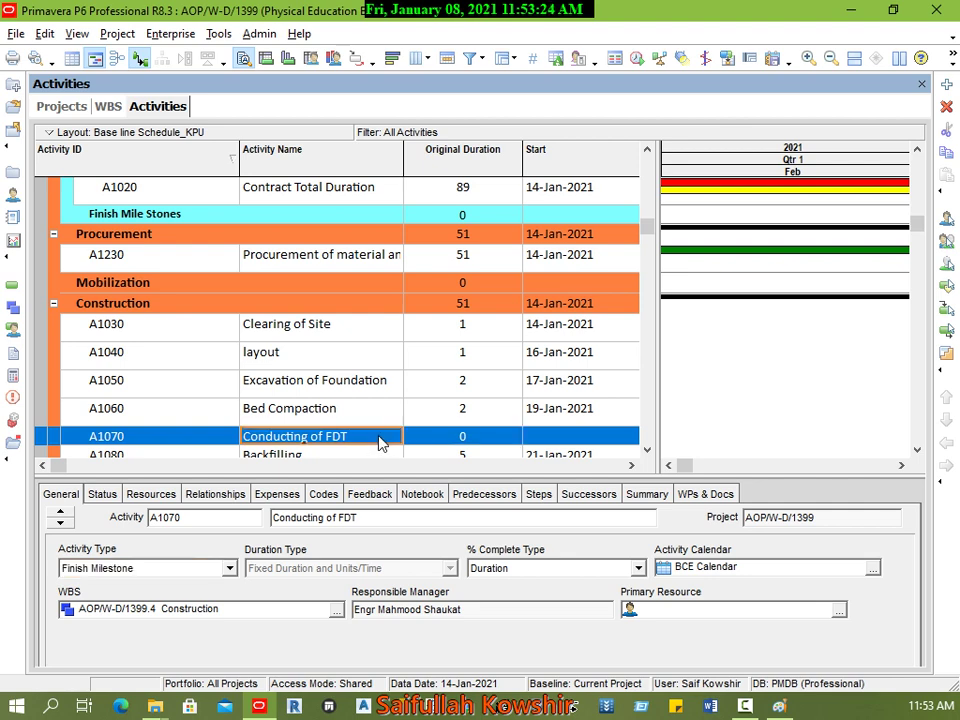
Set the original duration of the Backfilling activity A1080 to 2
scroll(380, 443, "down", 1)
left_click(467, 411)
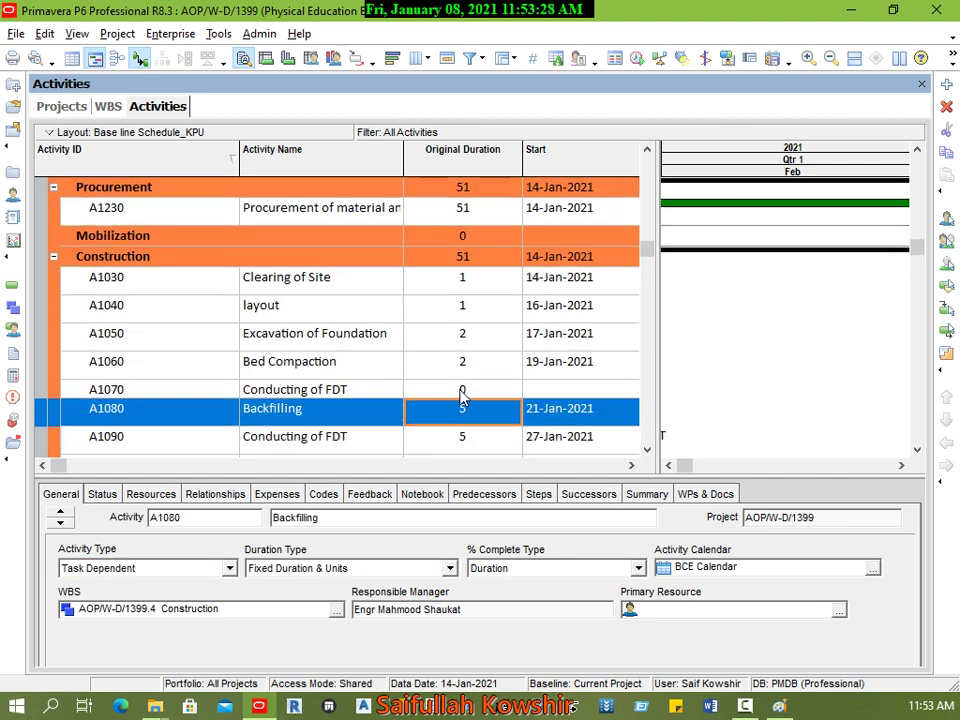
left_click(462, 392)
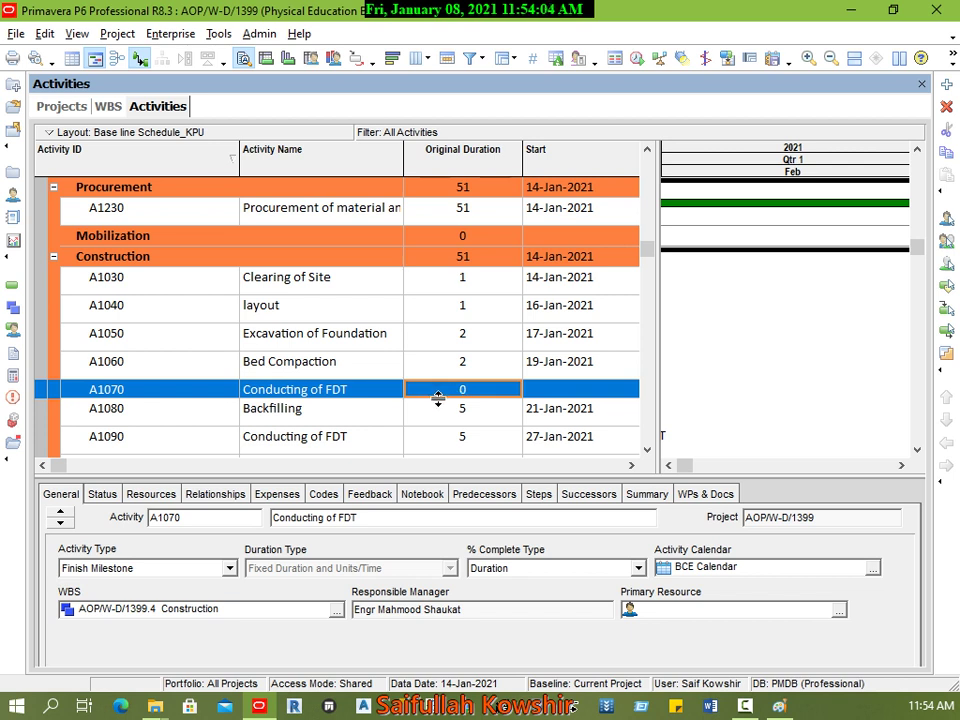
left_click(478, 414)
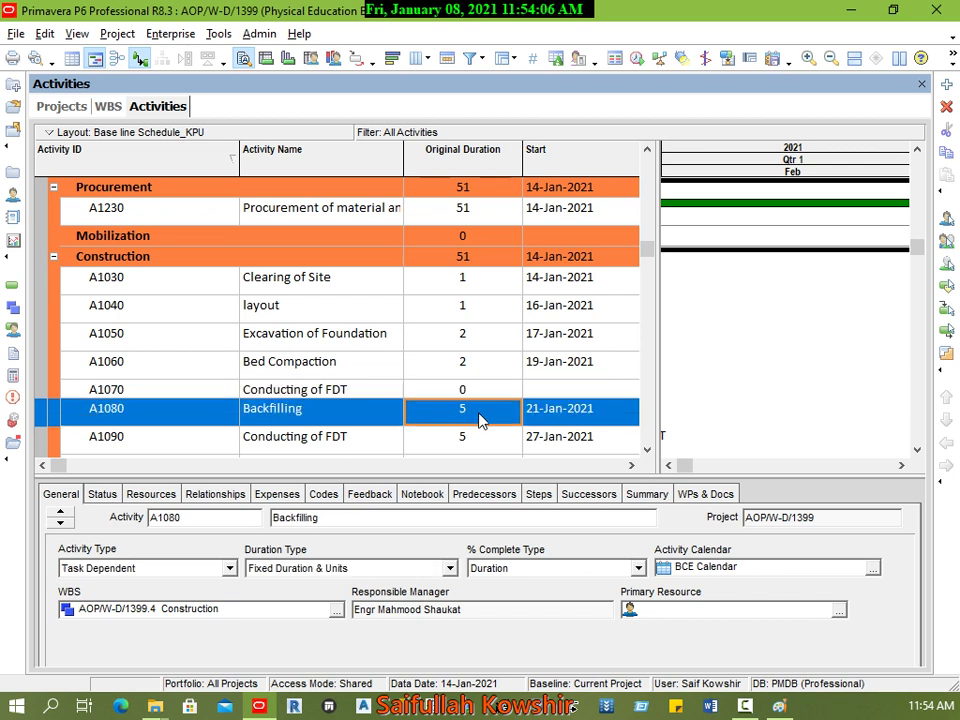
type("2")
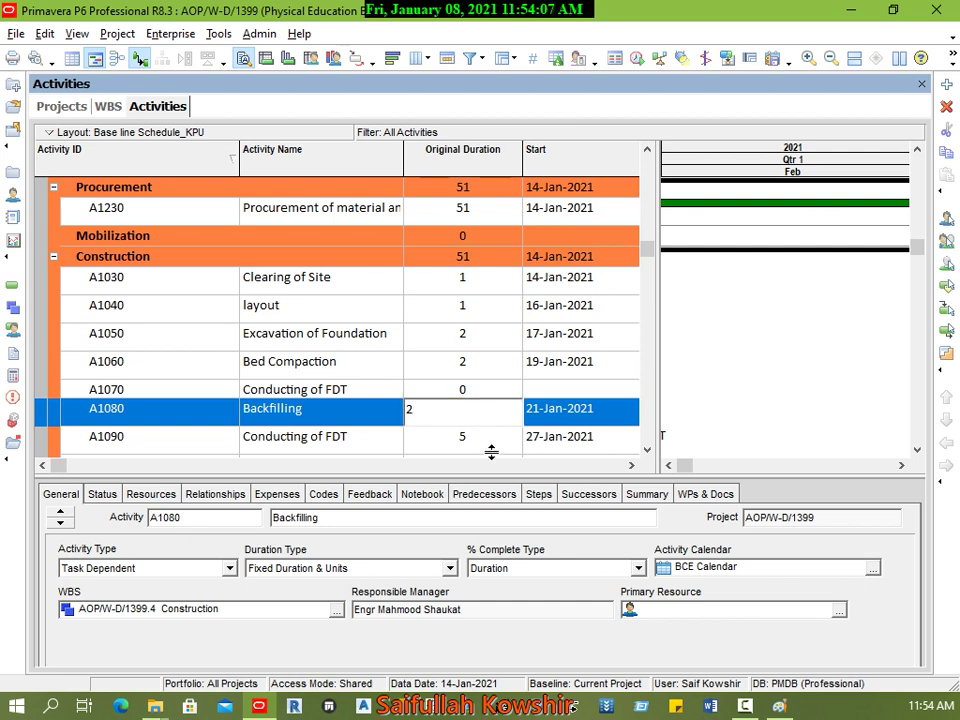
Change the activity type of the Conducting of FDT activity A1090 to Finish Milestone
left_click(486, 436)
left_click(155, 568)
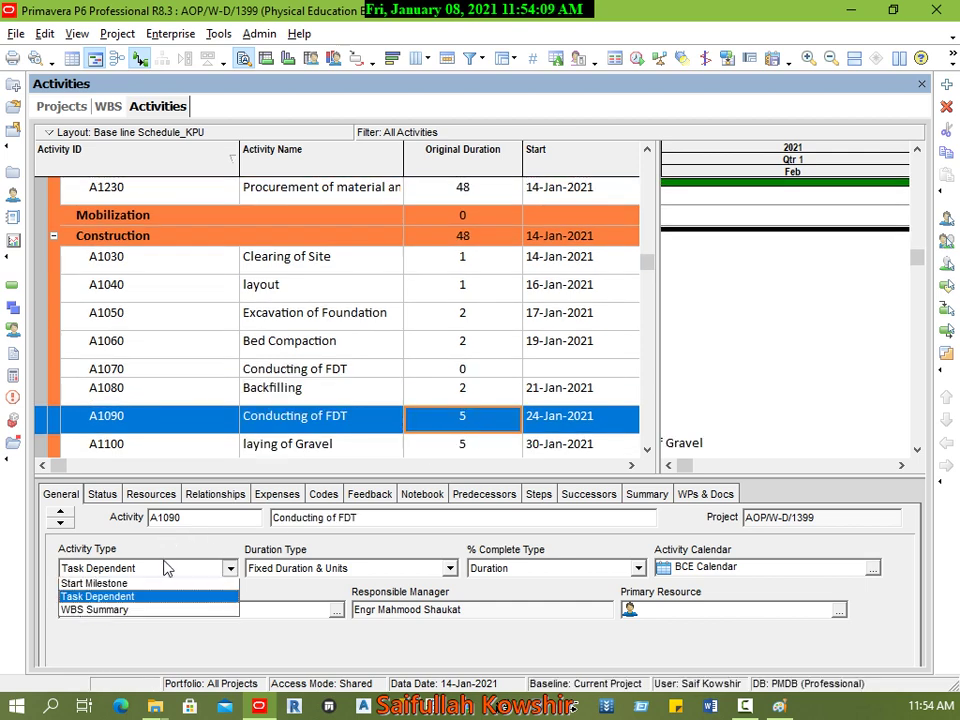
left_click(95, 586)
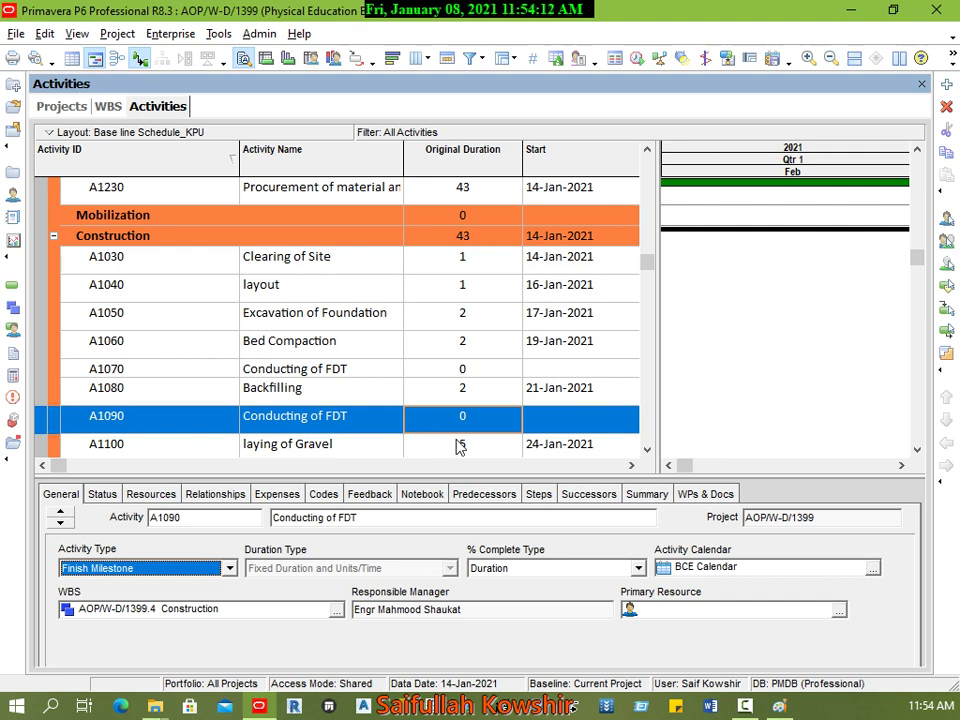
Set the original durations of laying of Gravel and laying of PCC to 1 each
left_click(457, 444)
left_click(477, 428)
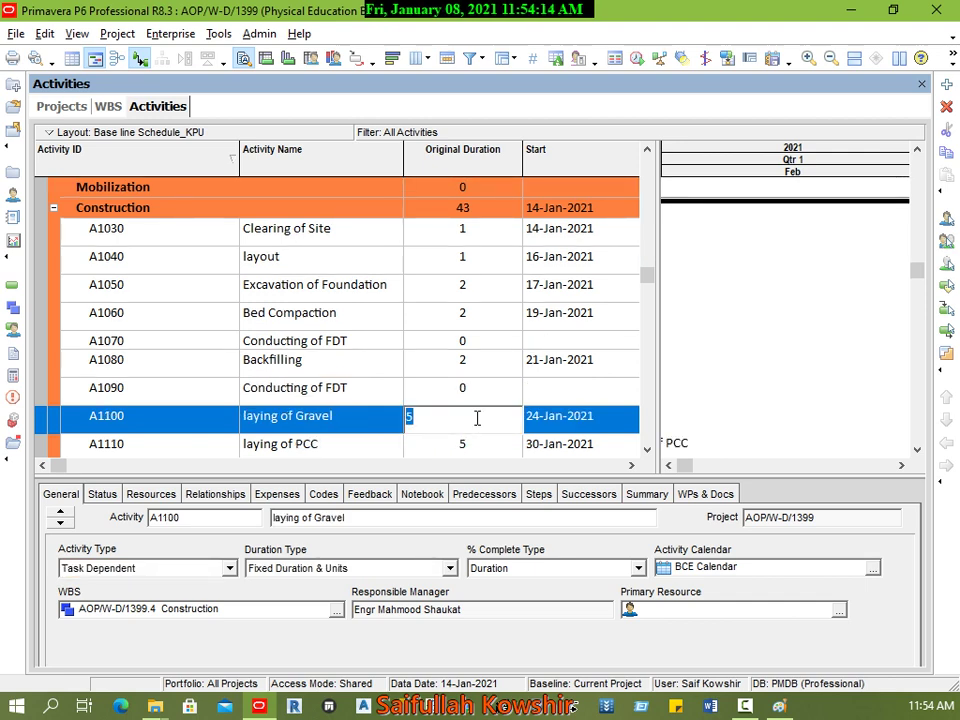
type("1")
left_click(483, 449)
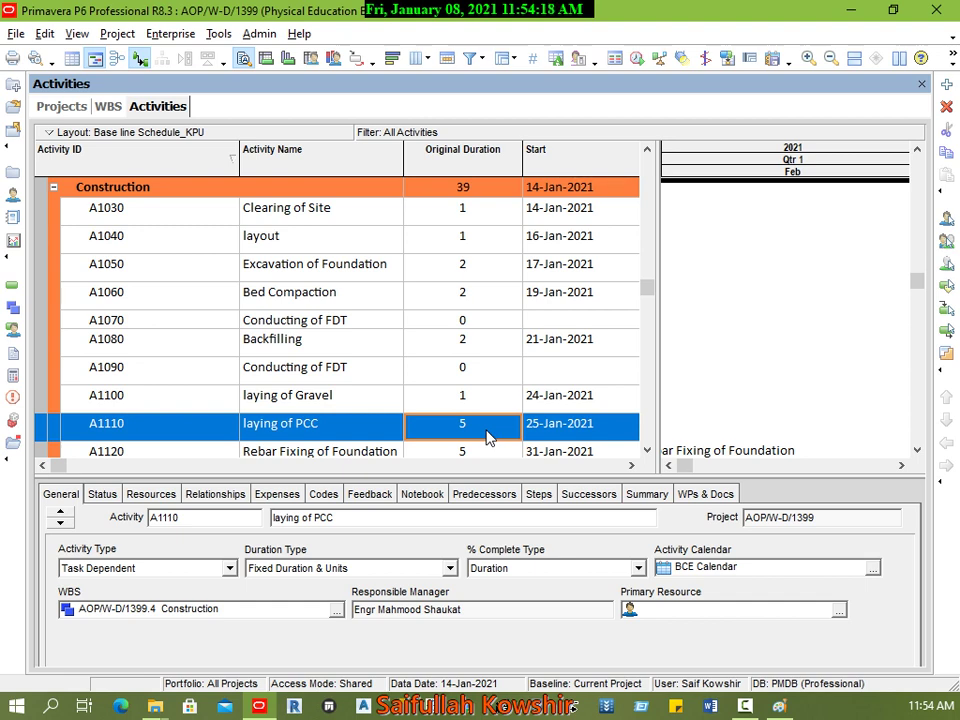
left_click(487, 432)
type("1")
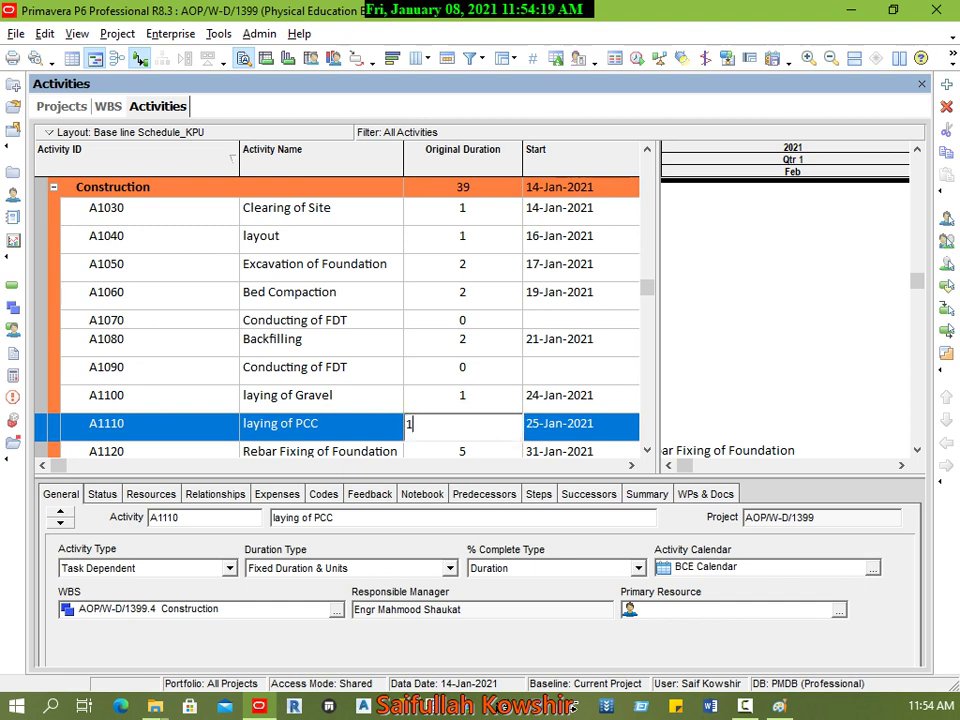
key("Return")
key("Down")
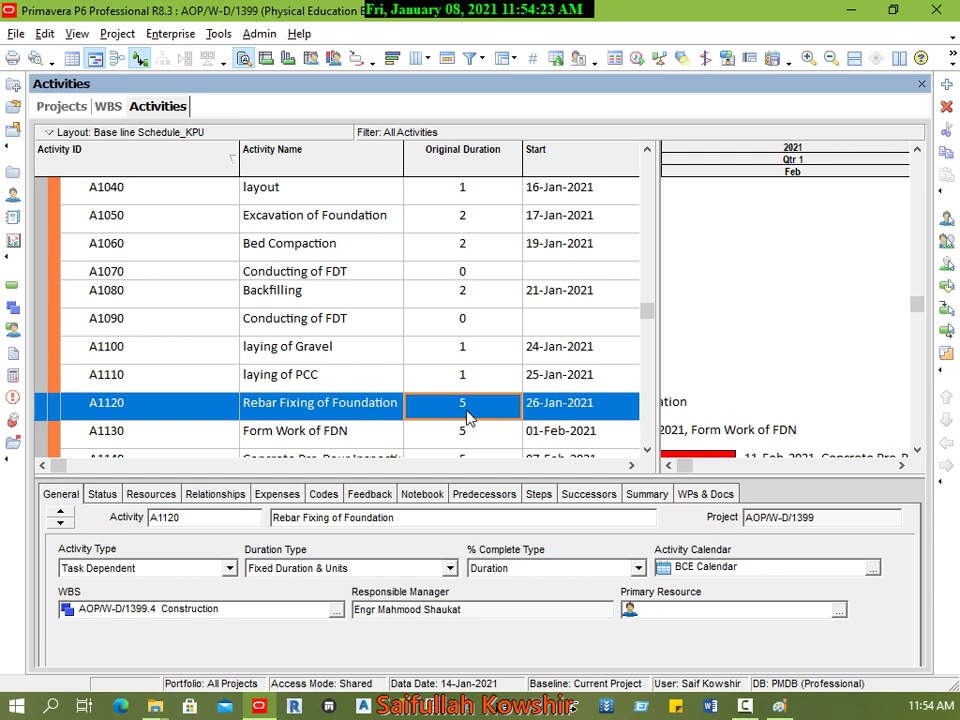
Set the original duration of Rebar Fixing of Foundation to 3 and of Form Work of FDN to 4
left_click(491, 406)
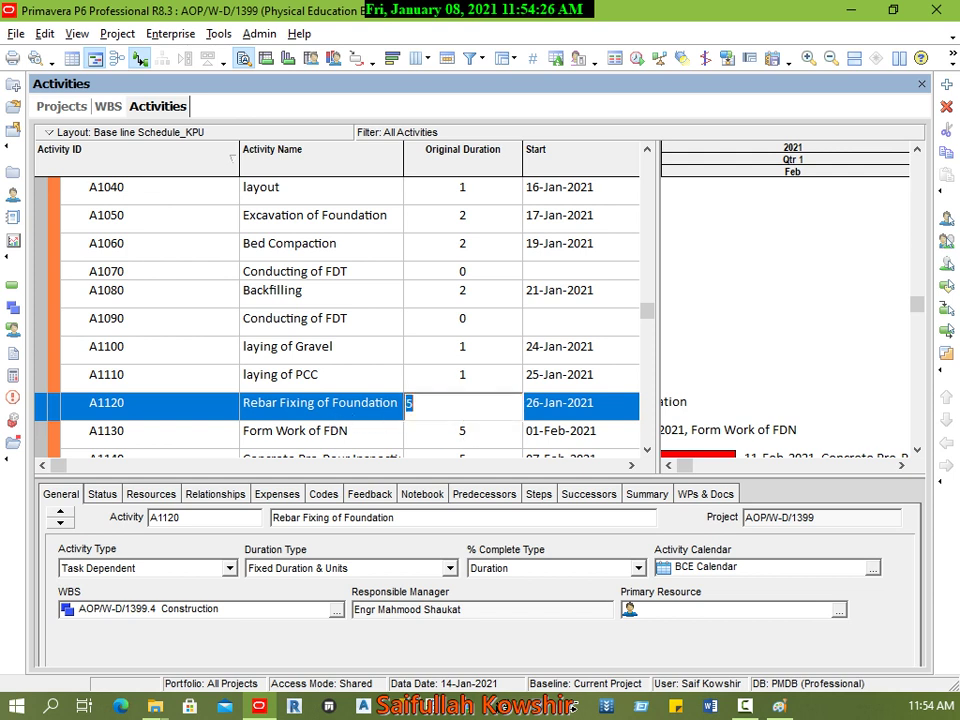
type("3")
key("Return")
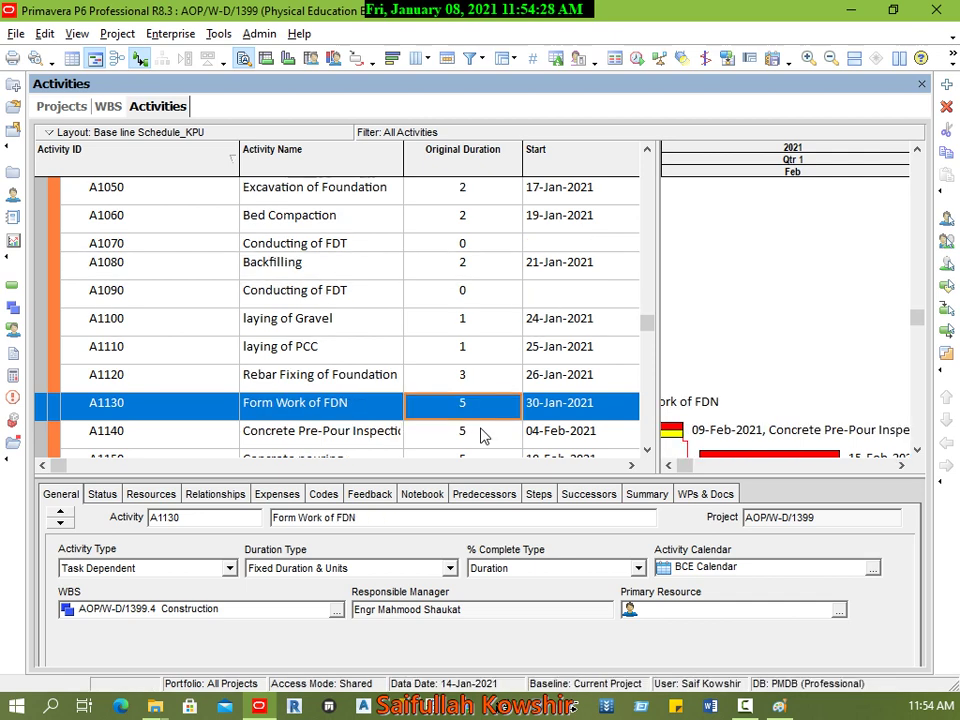
left_click(483, 410)
type("4")
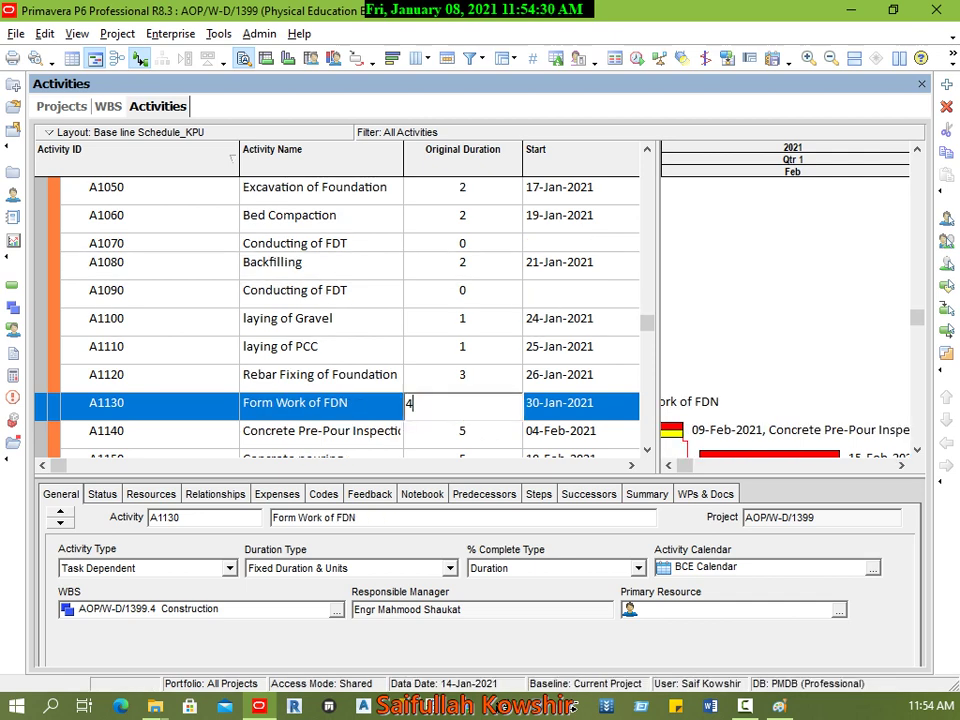
left_click(557, 416)
key("Down")
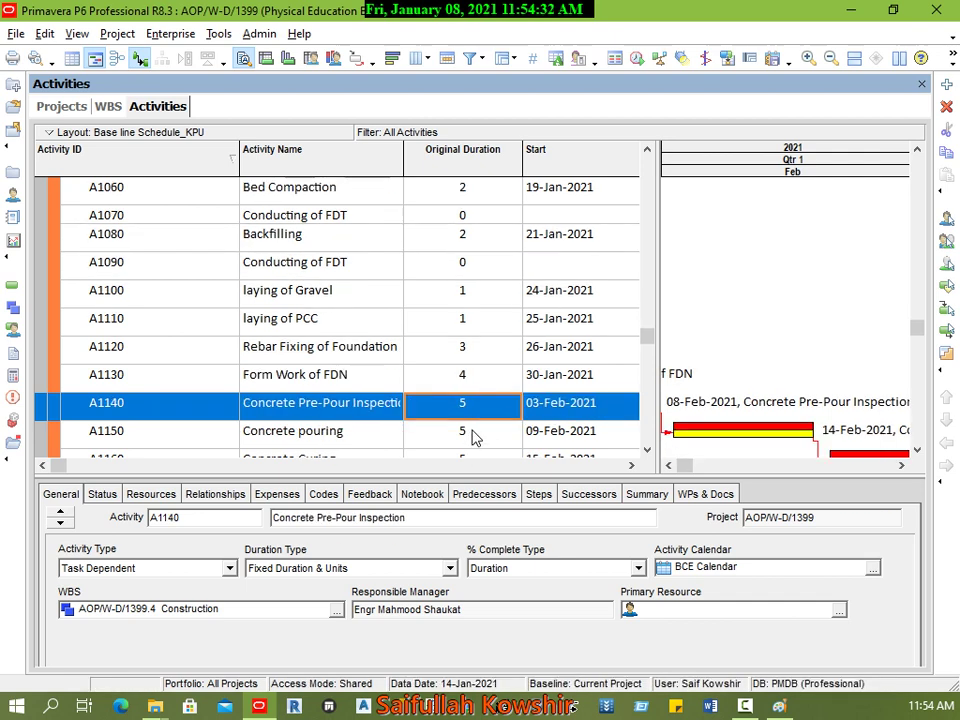
Change the activity type of the Concrete Pre-Pour Inspection activity A1140 to Finish Milestone
left_click(463, 405)
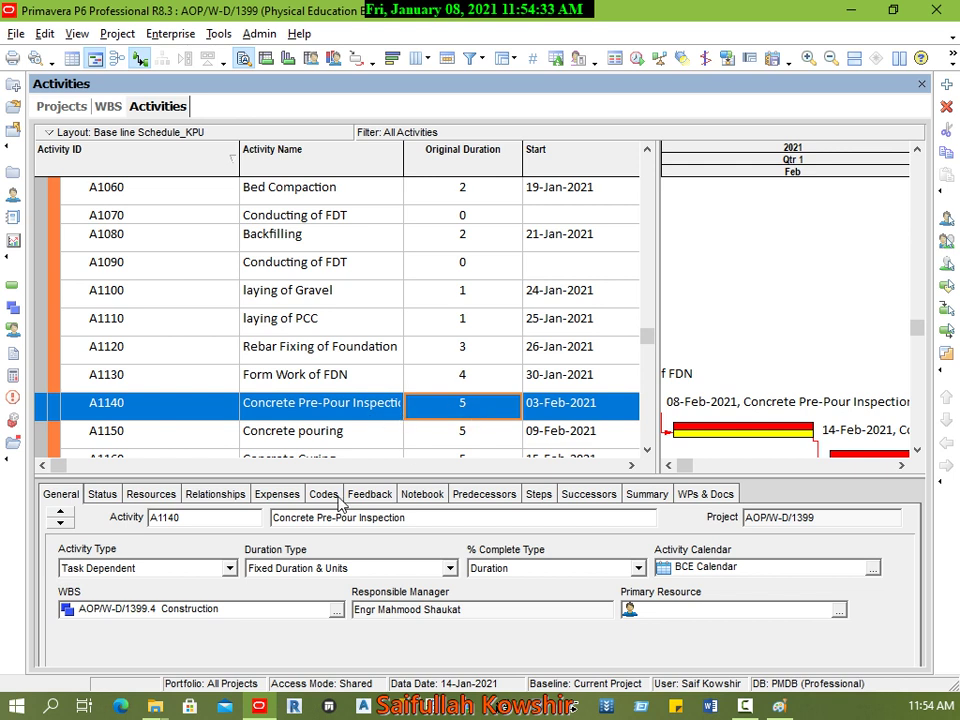
left_click(135, 568)
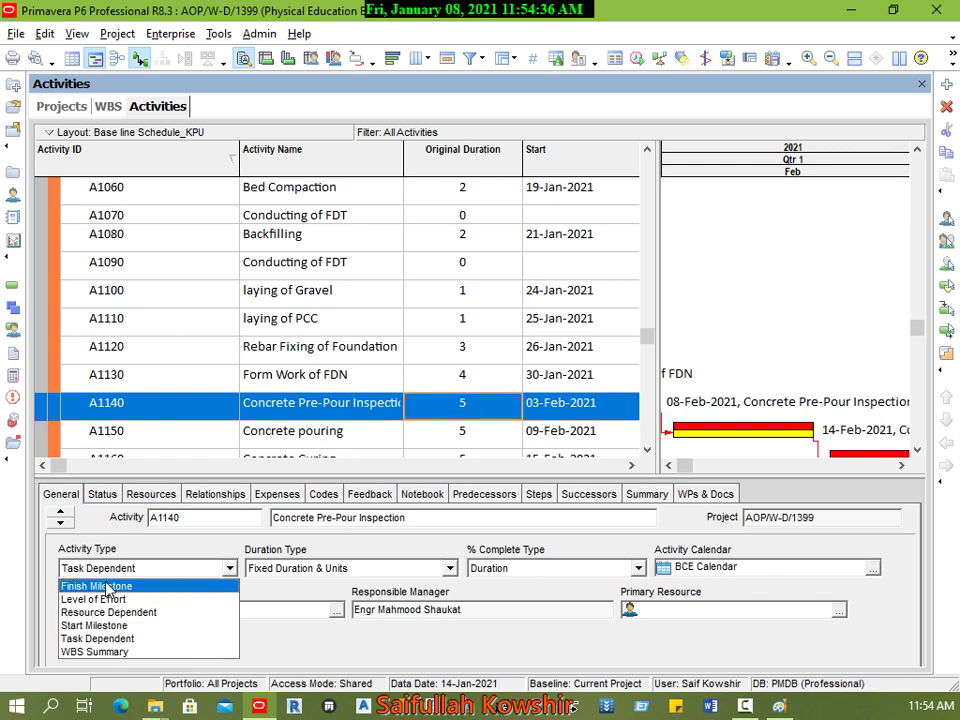
left_click(100, 586)
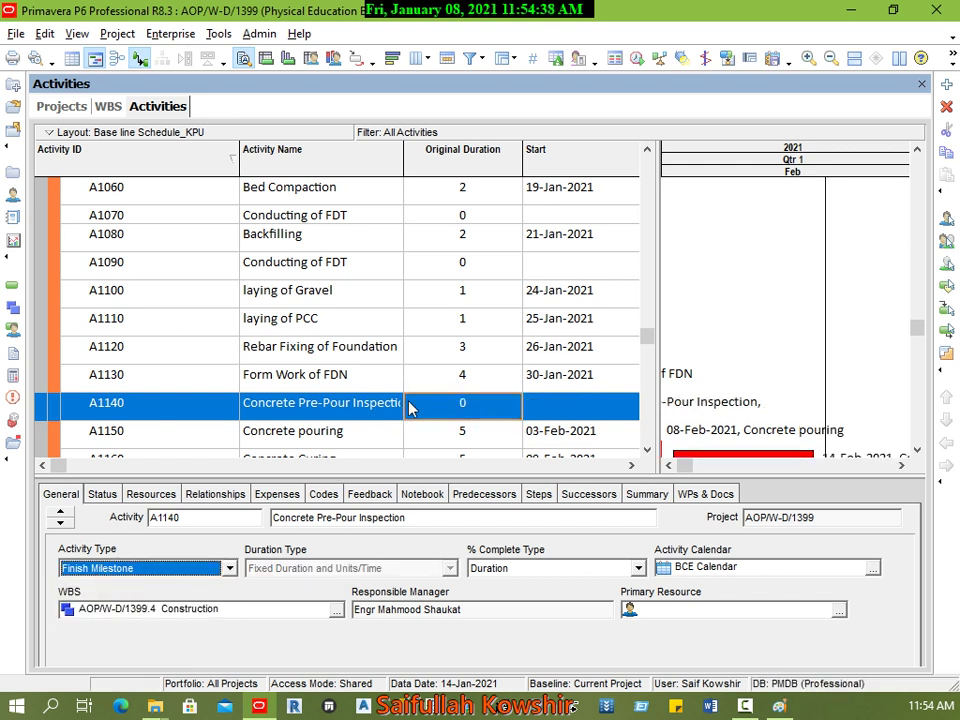
Set the original duration of the Concrete pouring activity A1150 to 1
left_click(462, 433)
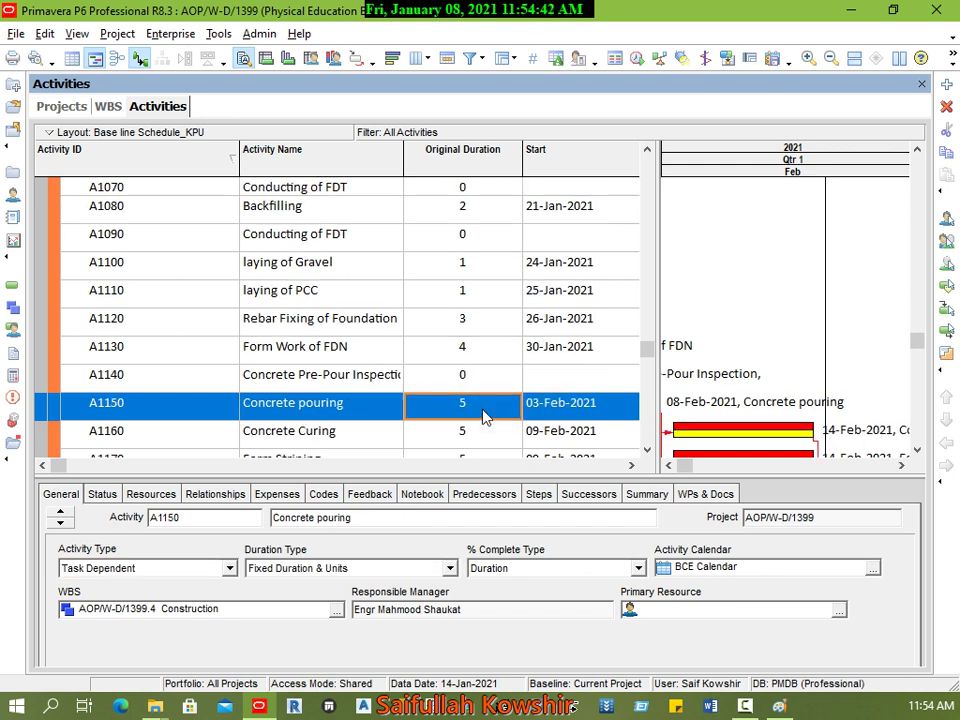
left_click(483, 415)
type("1")
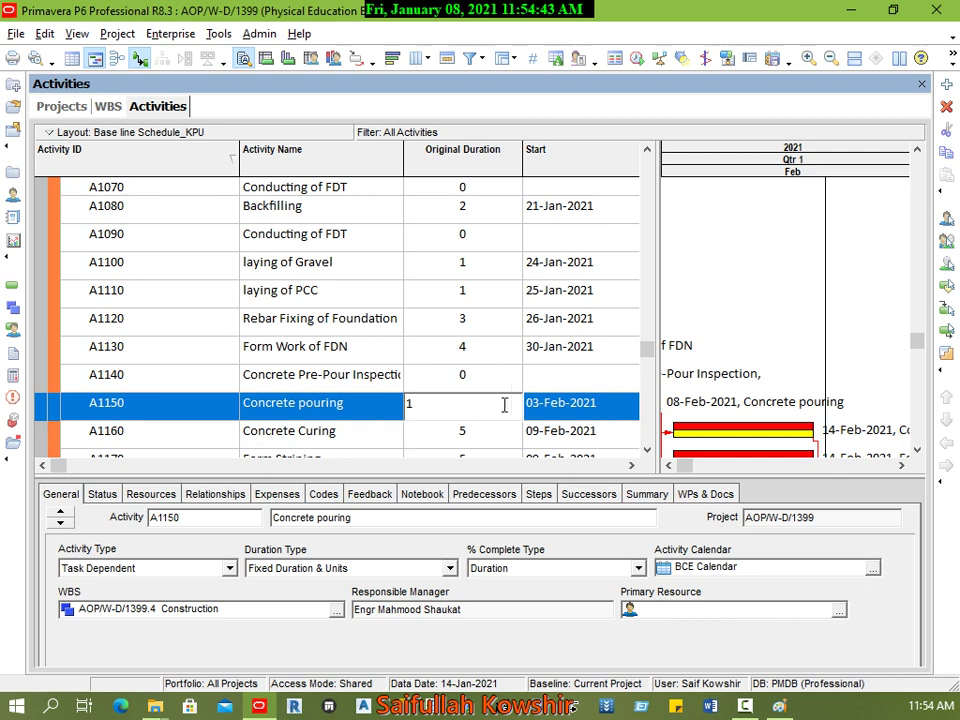
key("Tab")
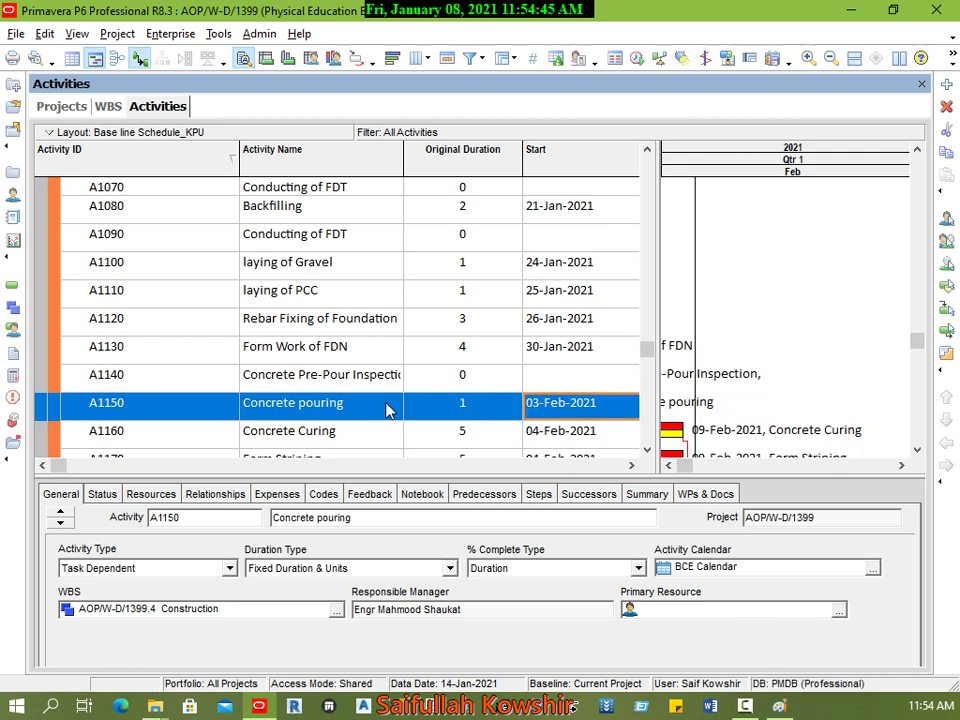
Set the original duration of Concrete Curing to 7 and of Form Striping to 1
left_click(464, 434)
left_click(472, 427)
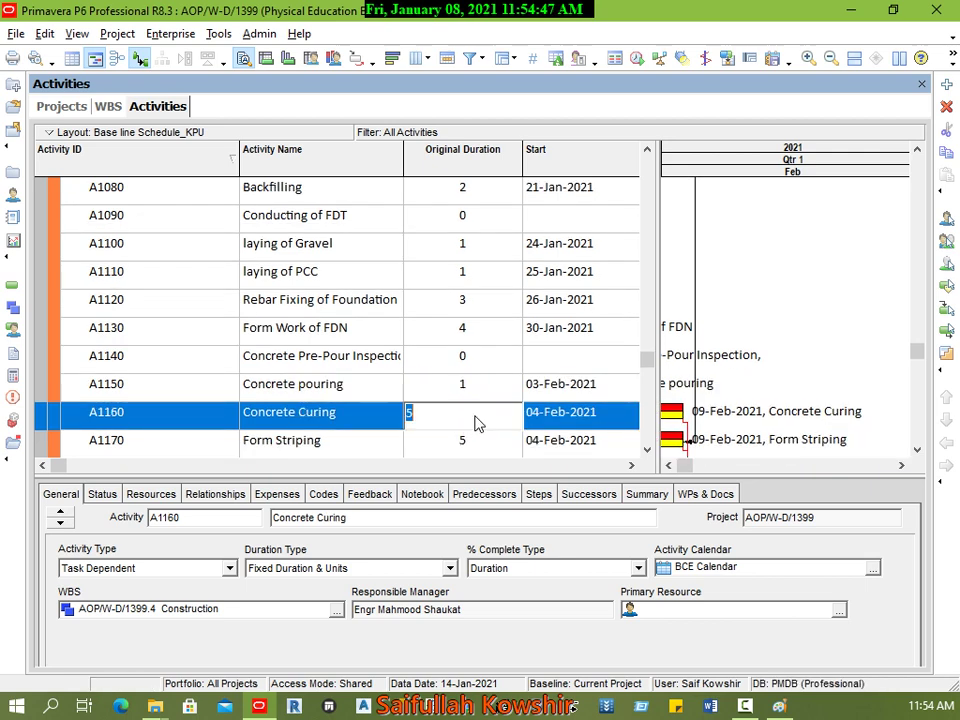
type("7")
left_click(496, 420)
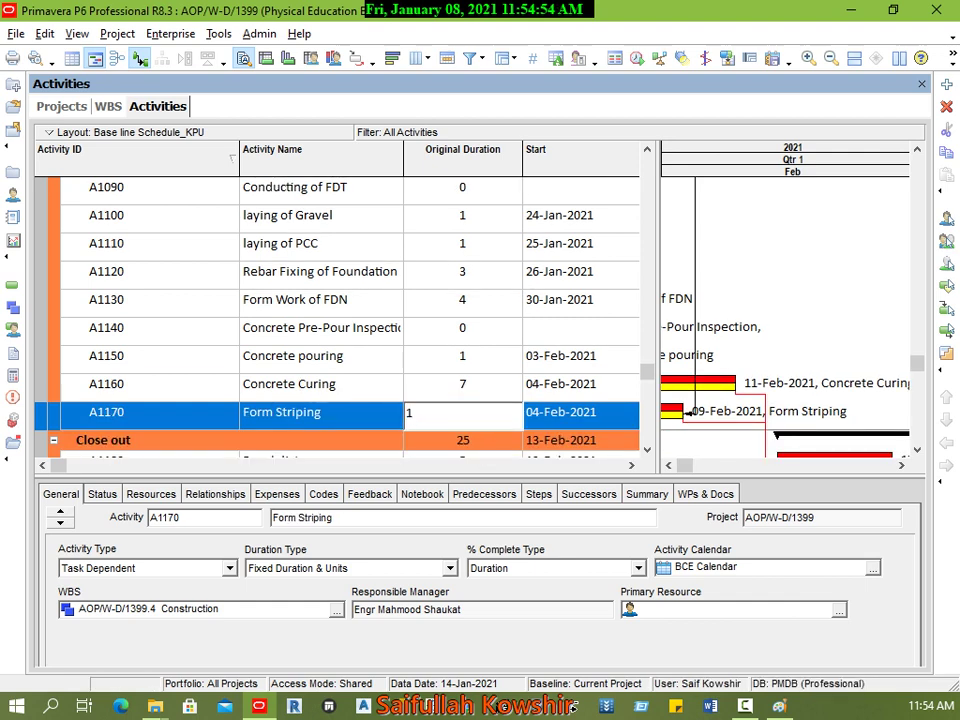
key("Return")
In the Close out phase, set the original duration of Punch list to 2 and of the pre-final inspection A1190 to 1
scroll(488, 448, "down", 1)
left_click(485, 389)
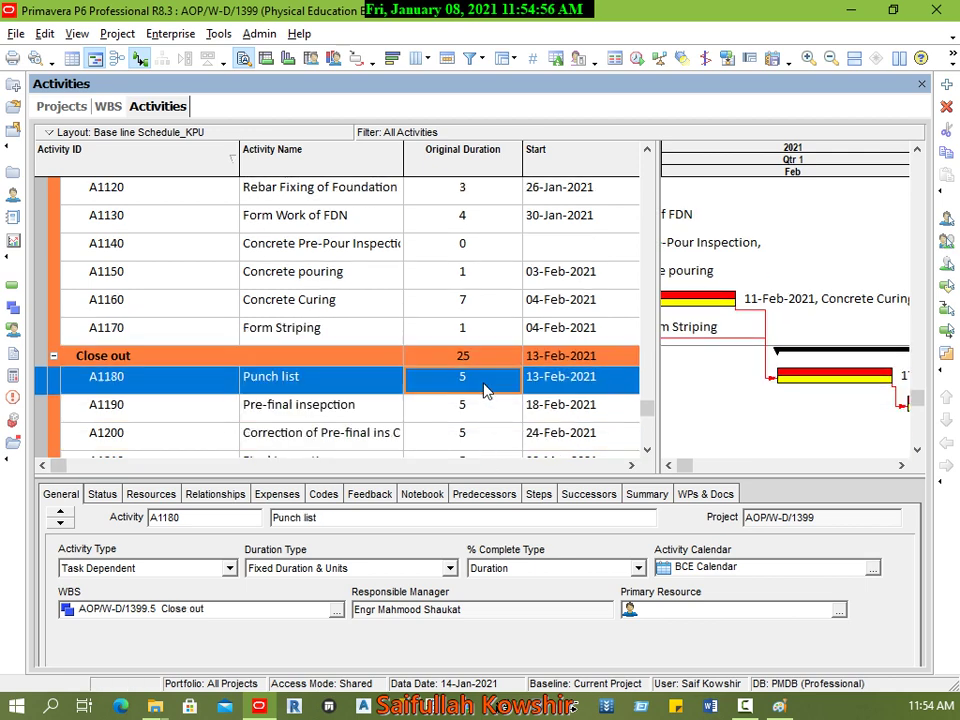
left_click(485, 380)
type("2")
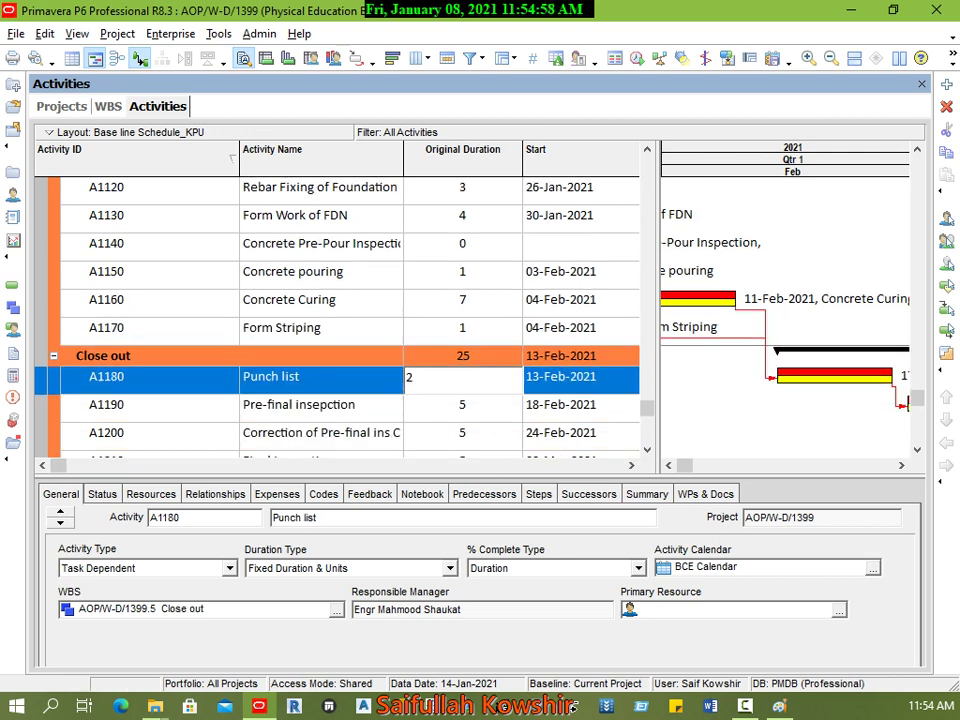
left_click(489, 411)
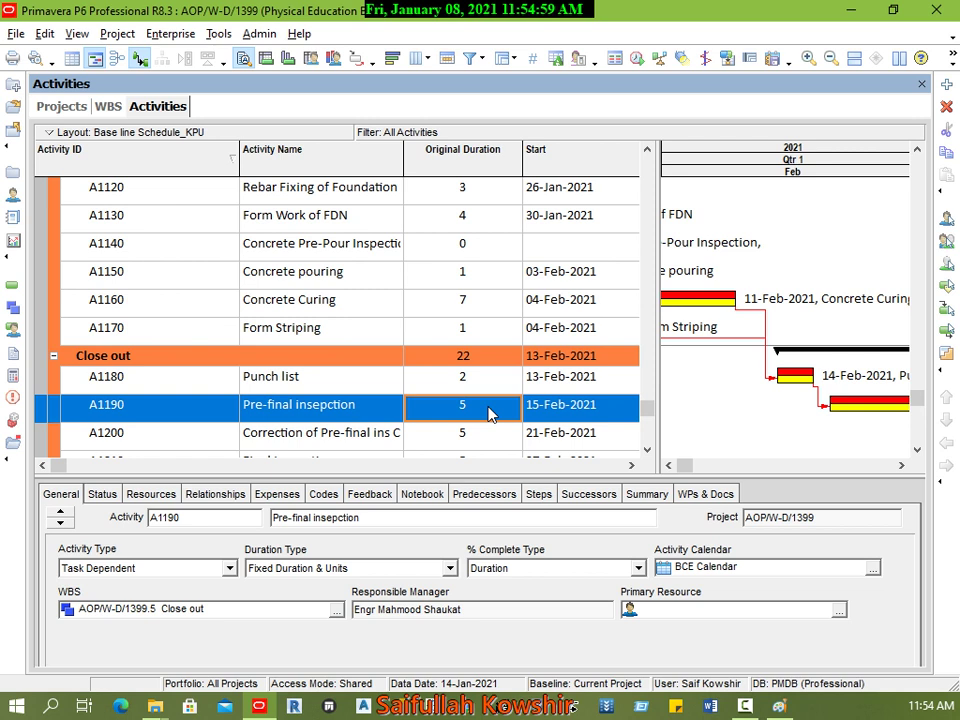
type("1")
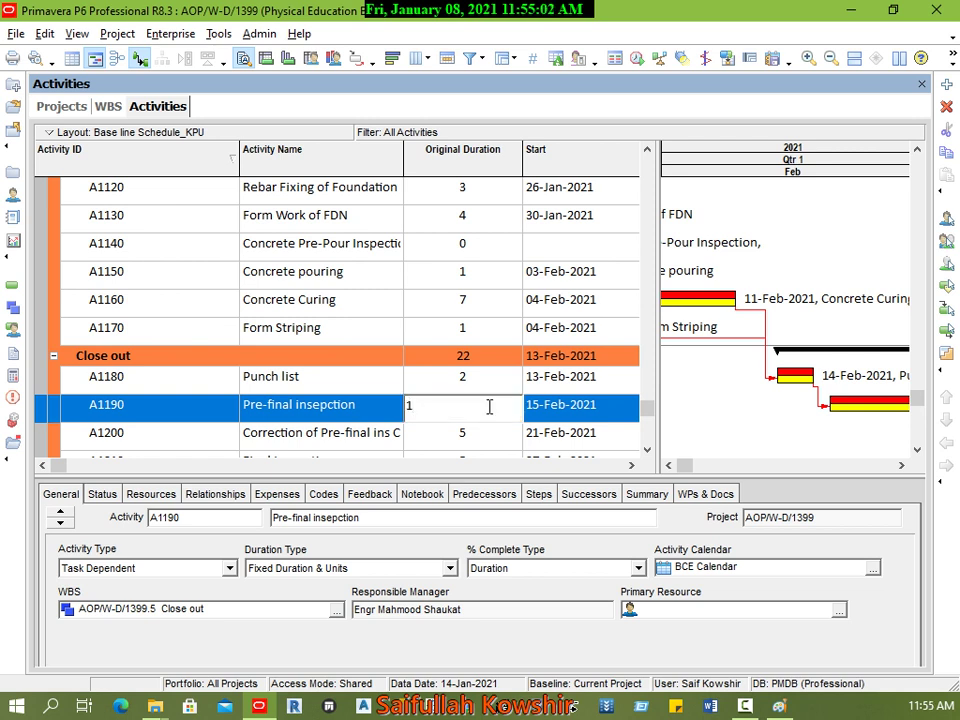
Set the original durations of Correction of Pre-final ins Comments and Final Inspection to 1 each
left_click(476, 430)
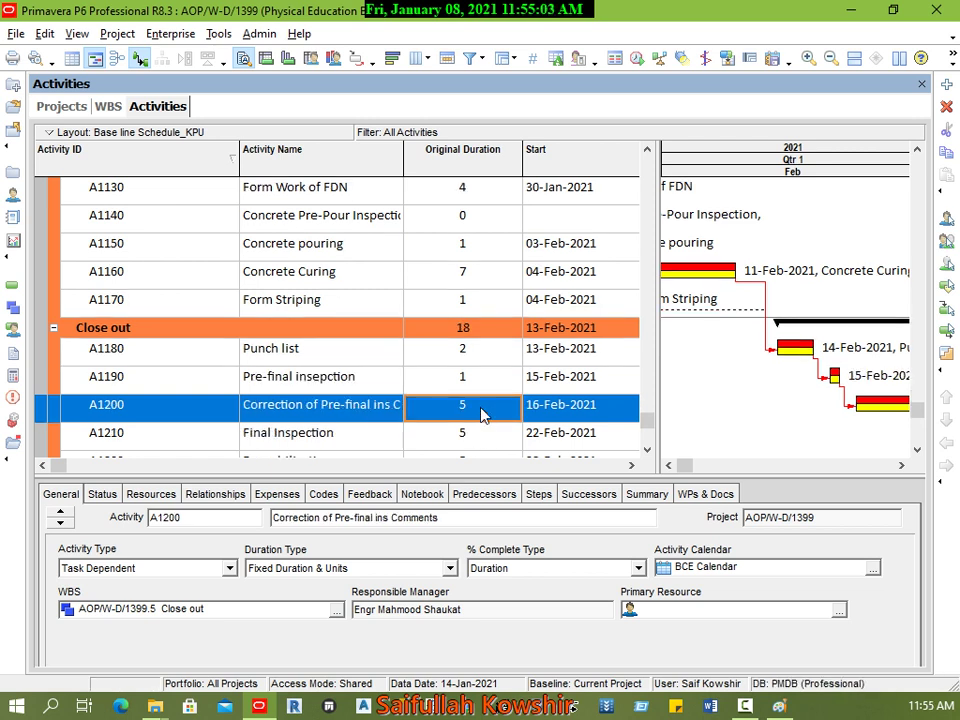
type("1")
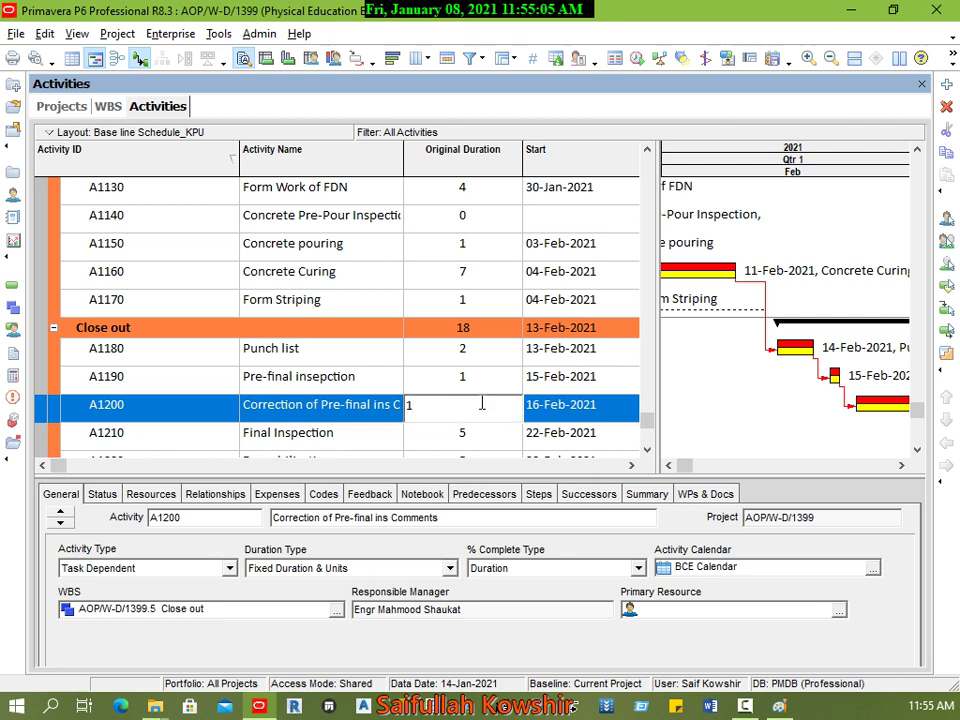
left_click(487, 441)
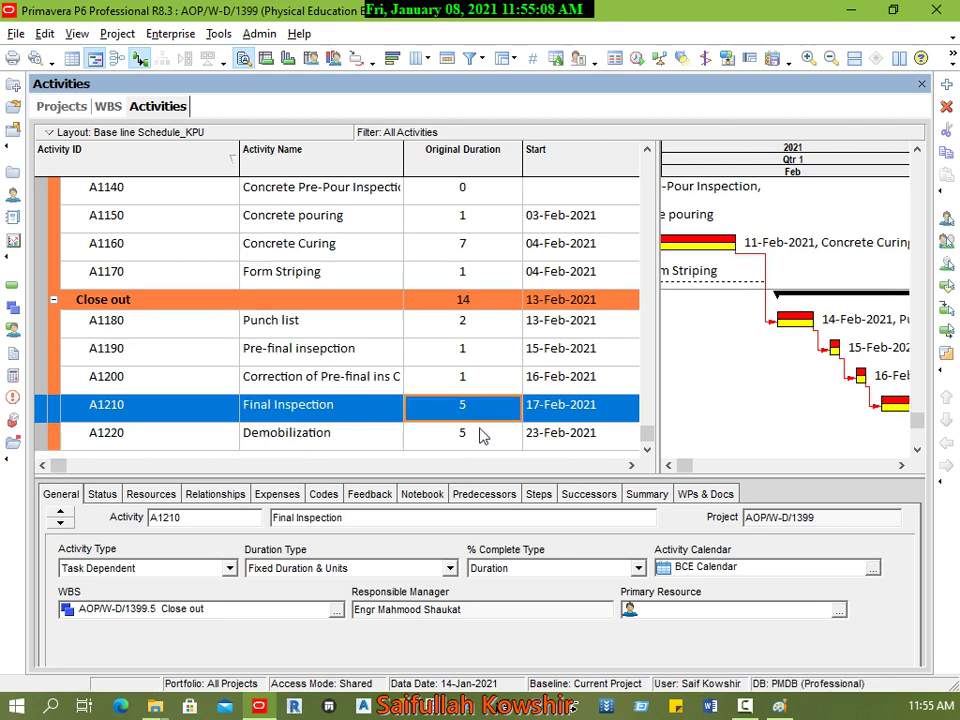
left_click(483, 415)
type("1")
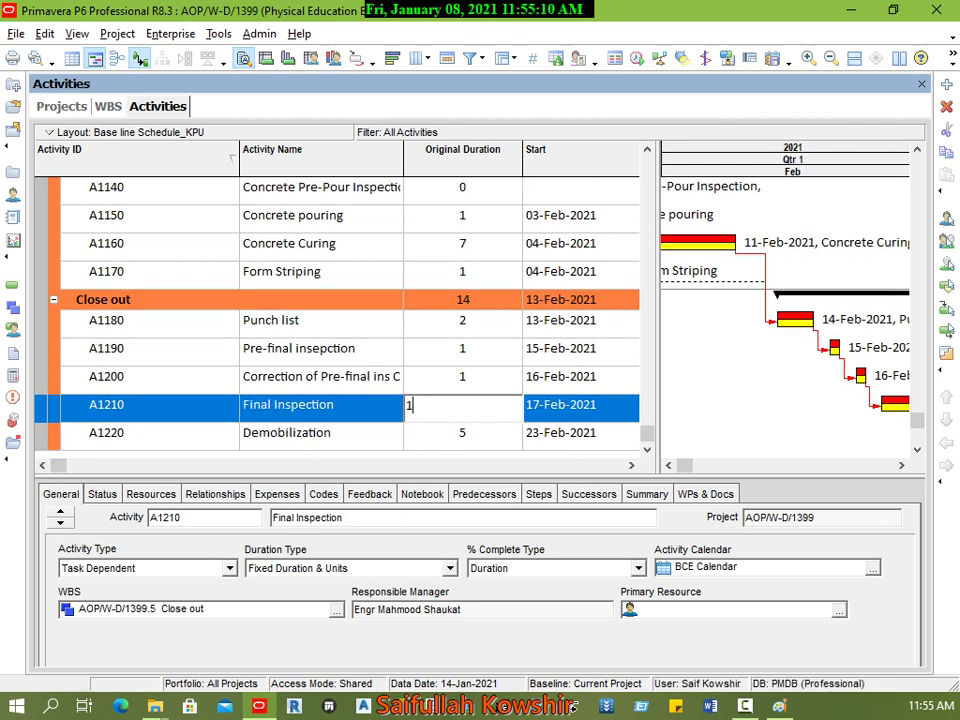
left_click(481, 437)
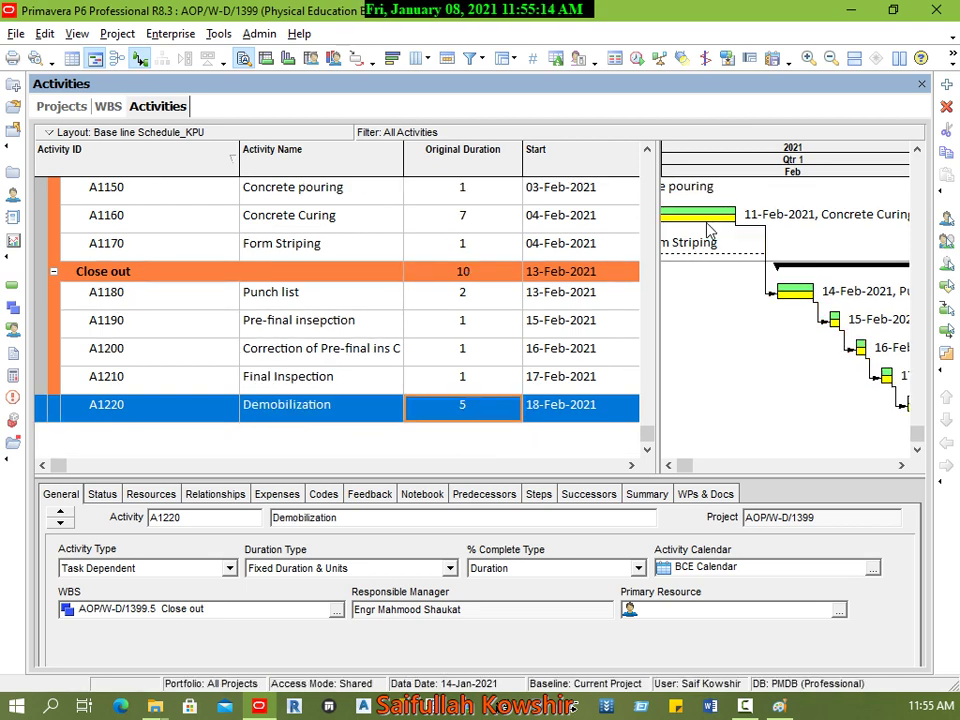
Examine the total float of the Close out activities, Form Striping and the Construction activities
left_click(631, 465)
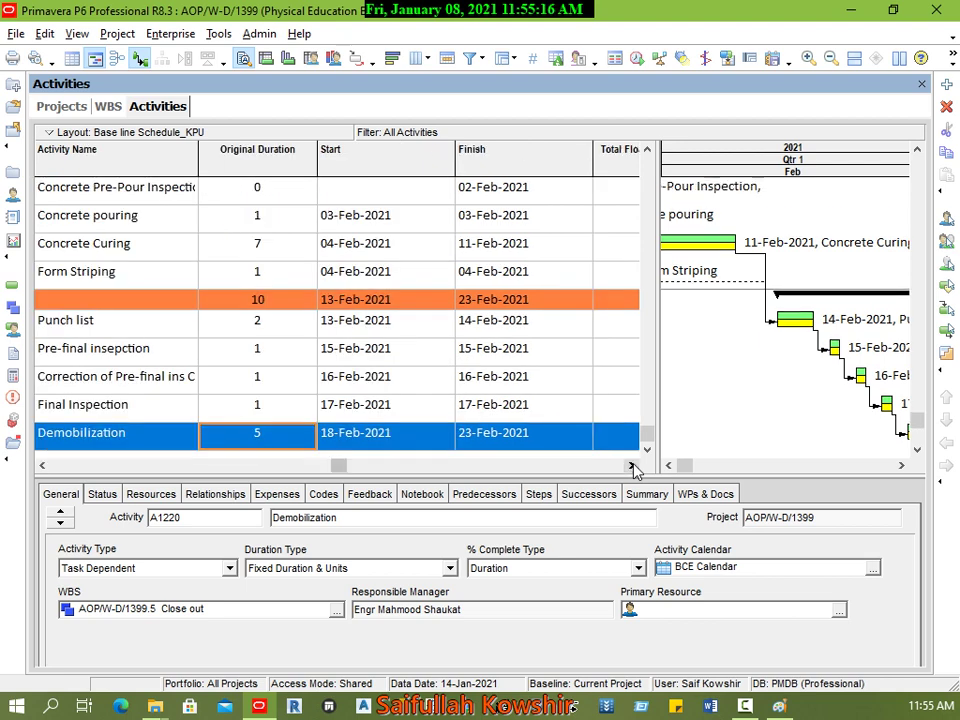
left_click(631, 465)
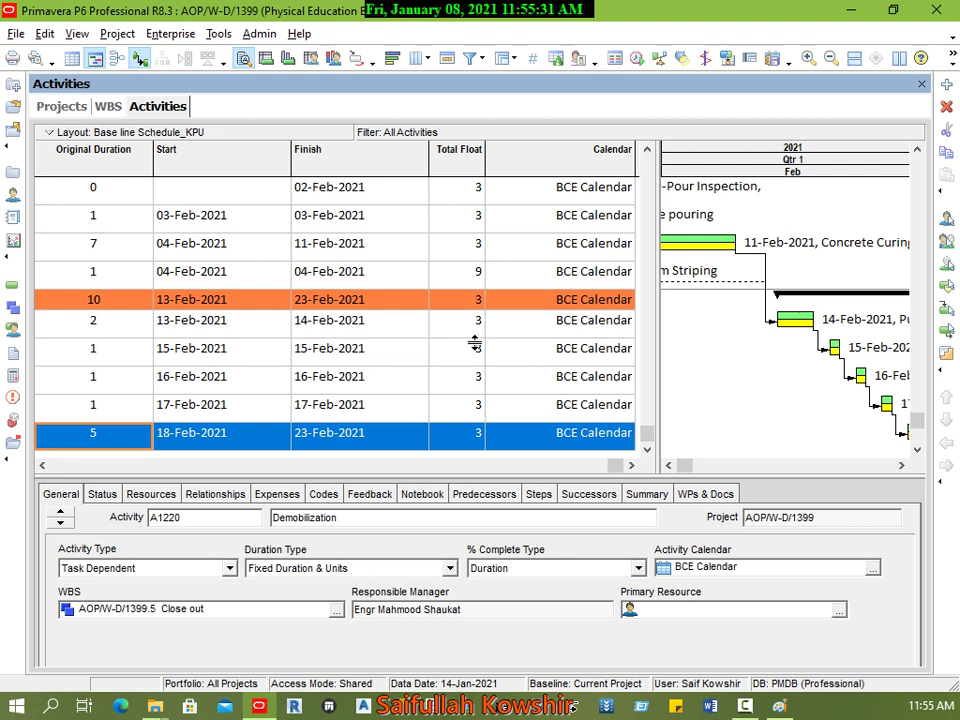
left_click(470, 275)
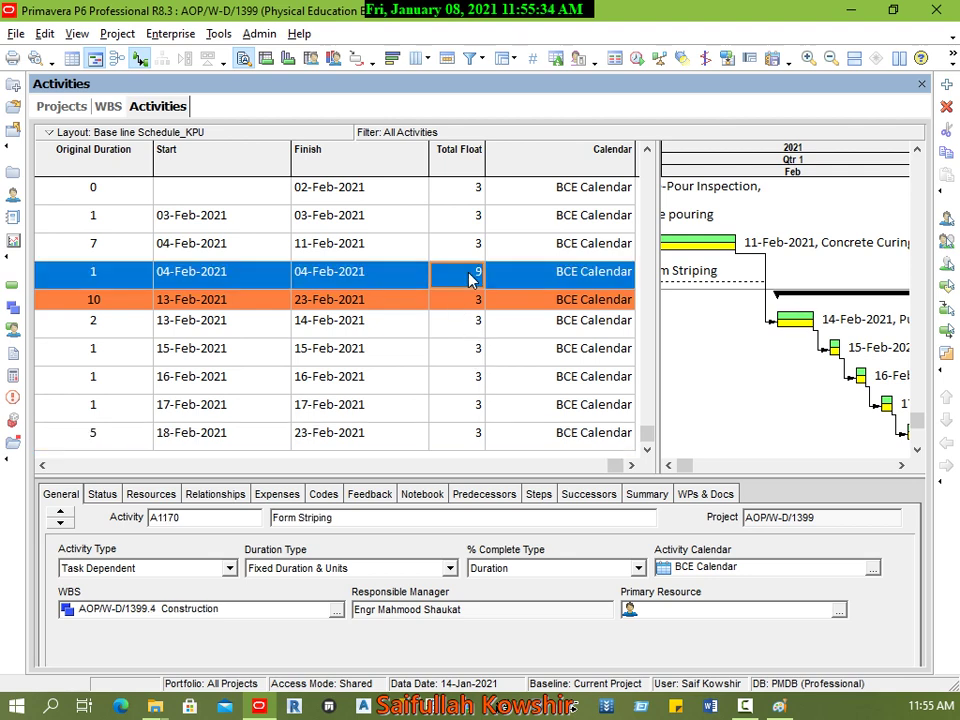
scroll(508, 354, "up", 10)
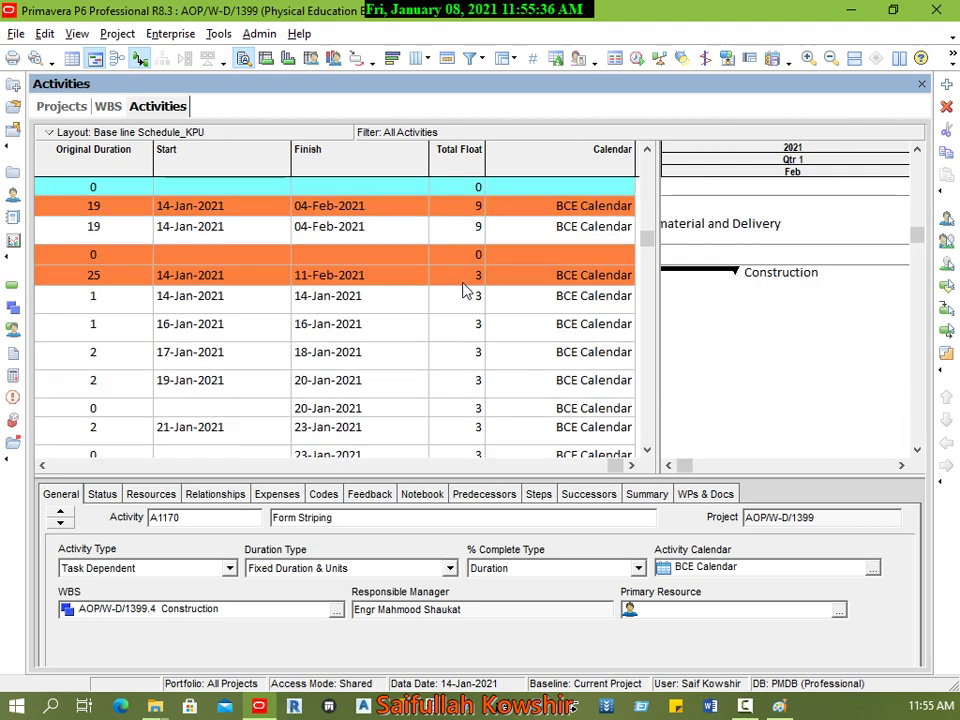
Review the total float of the whole schedule, from the project summary down to the Demobilization activity
scroll(518, 346, "up", 2)
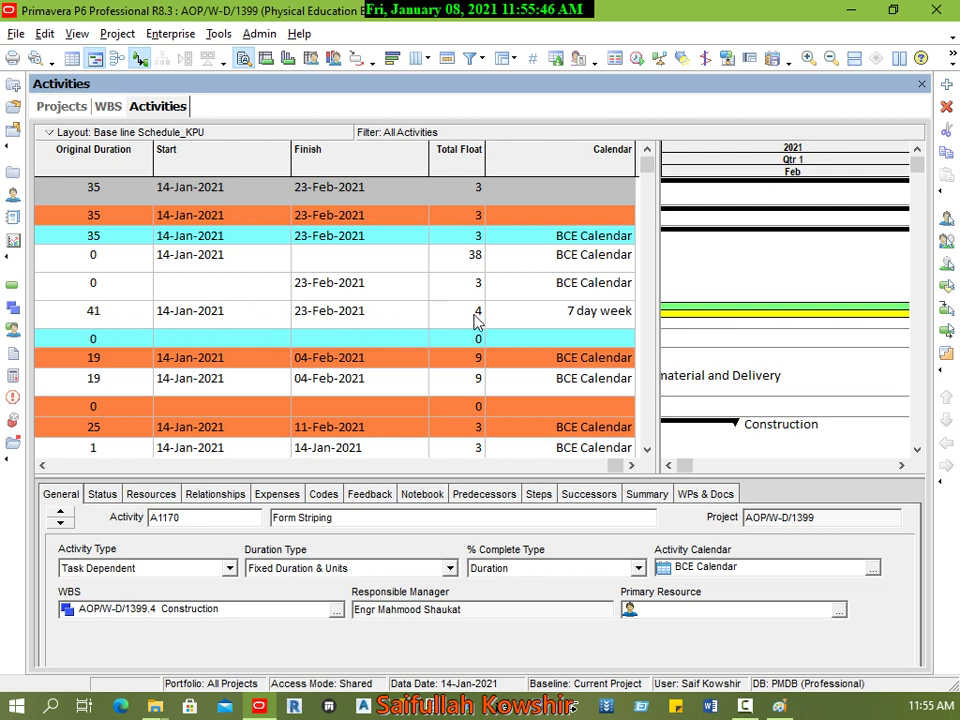
scroll(439, 414, "down", 6)
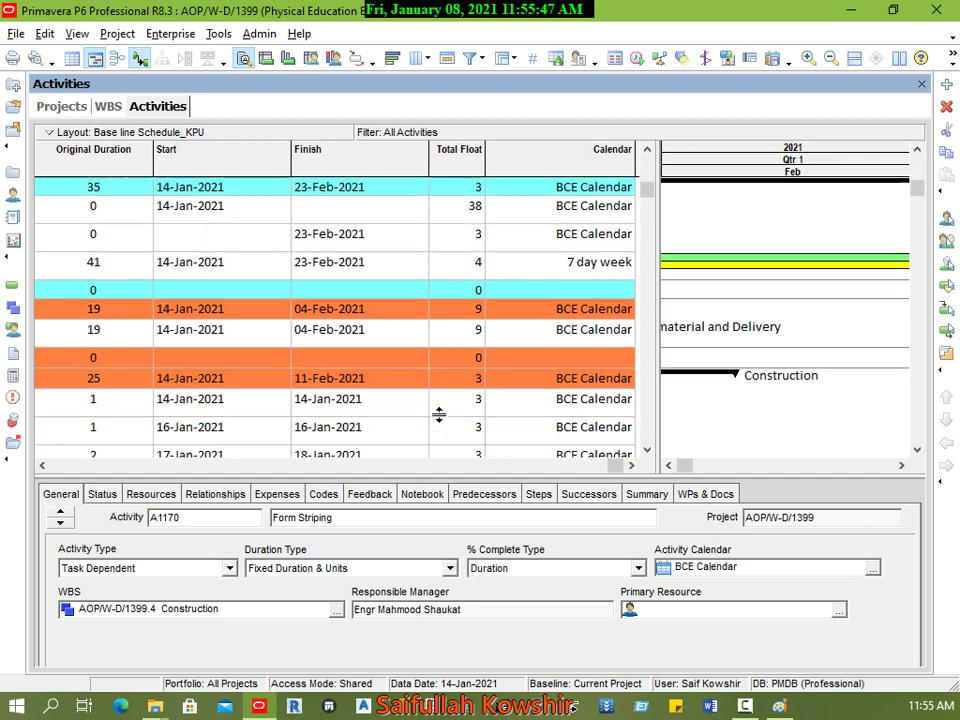
scroll(505, 414, "down", 1)
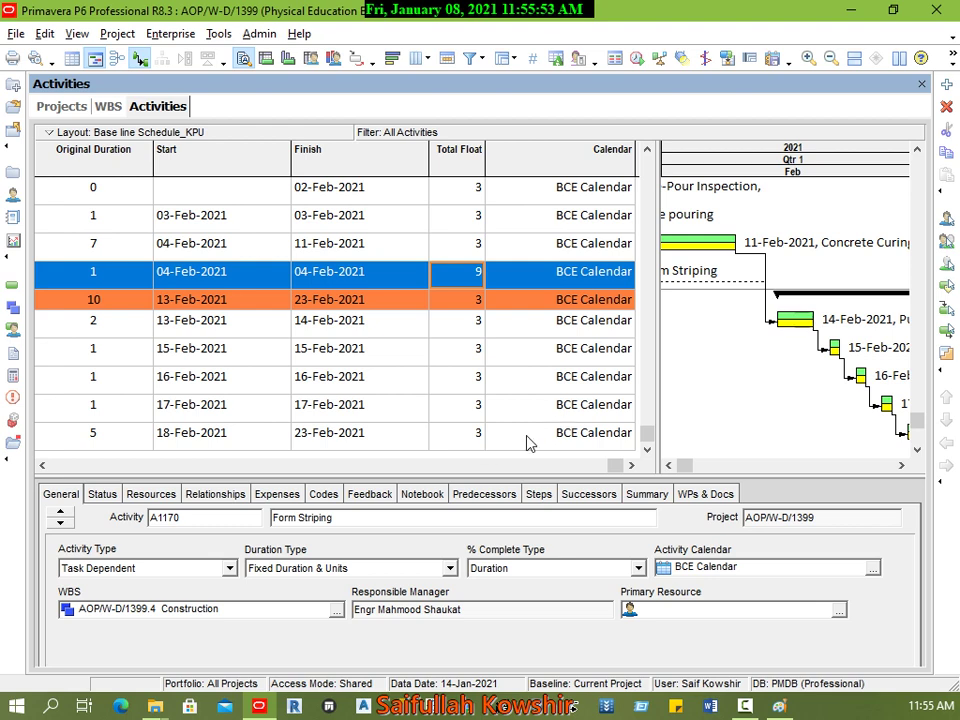
left_click(350, 440)
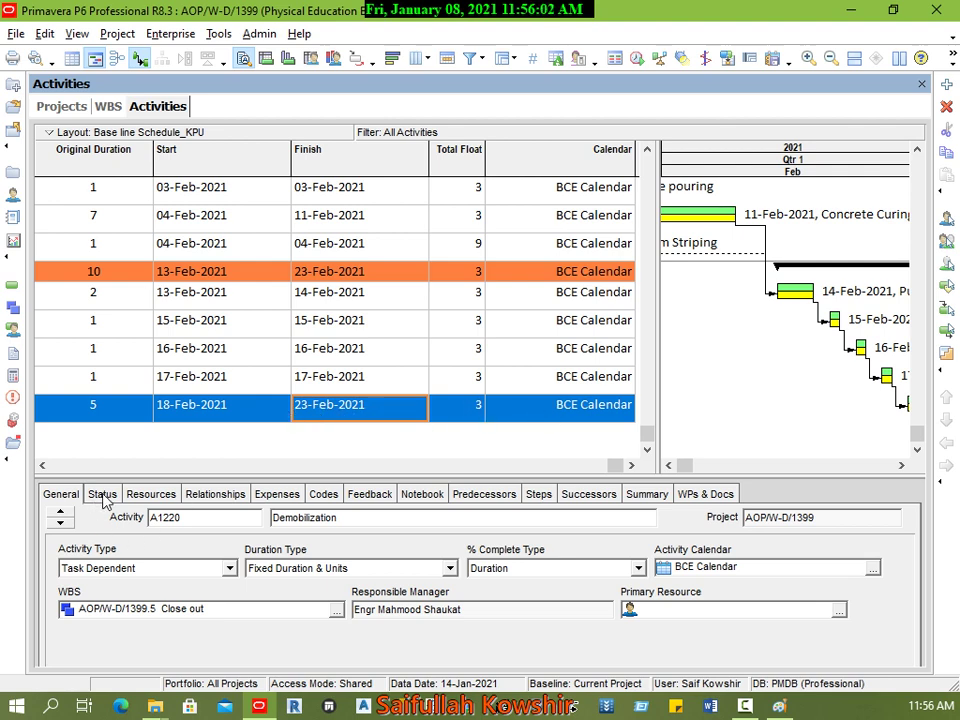
Compare the Must Finish By date with the scheduled Finish date of the Physical Education BLD project
left_click(47, 106)
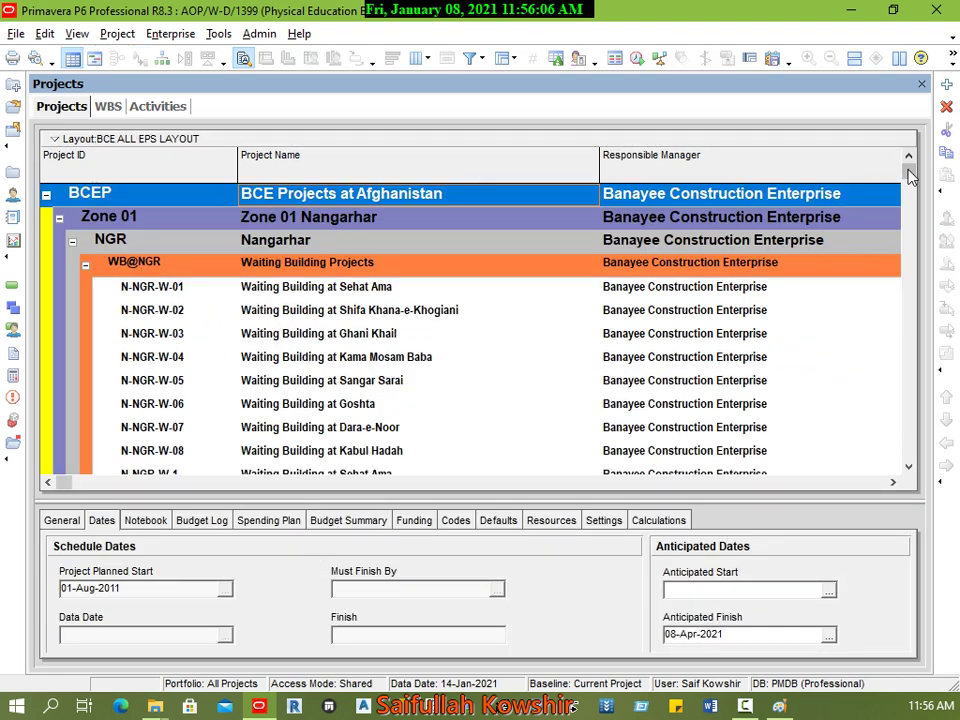
left_click_drag(911, 176, 903, 454)
left_click(299, 436)
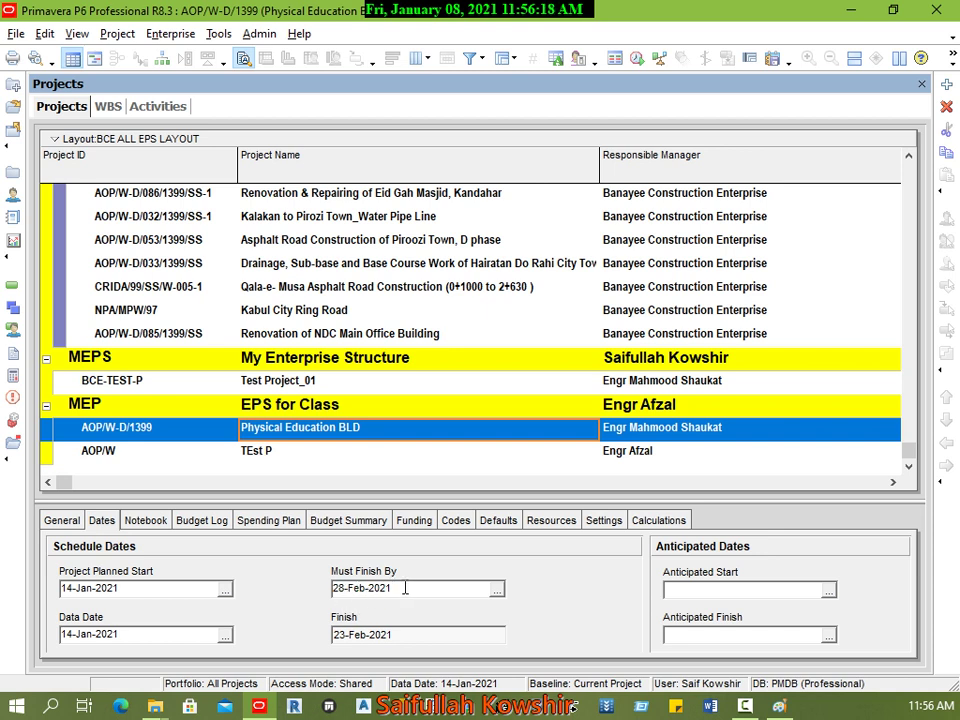
left_click(347, 590)
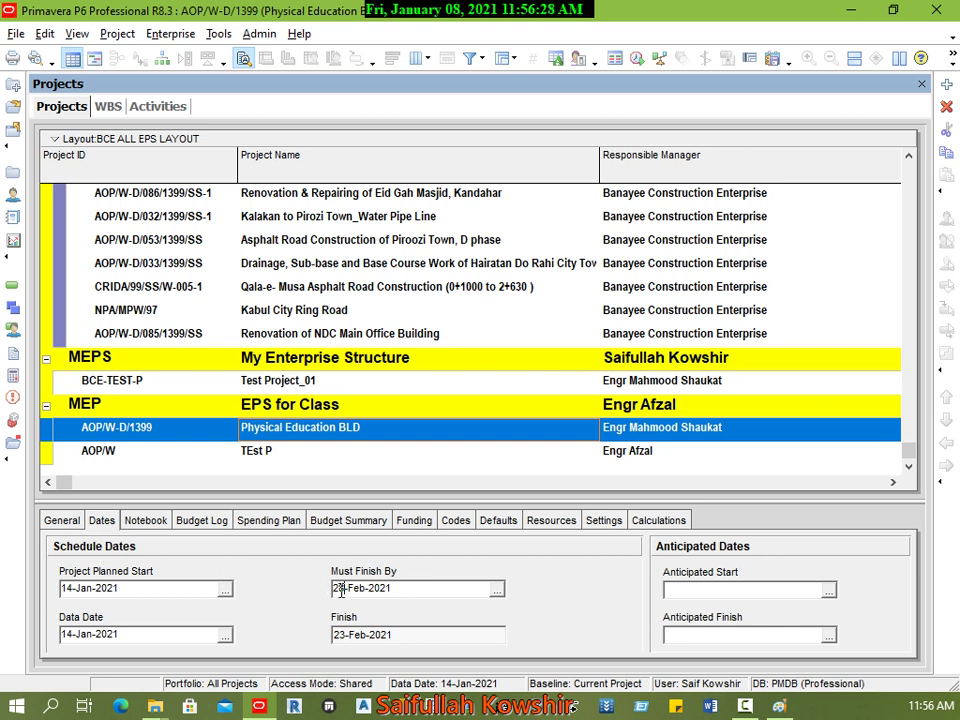
left_click(394, 635)
left_click_drag(394, 635, 316, 641)
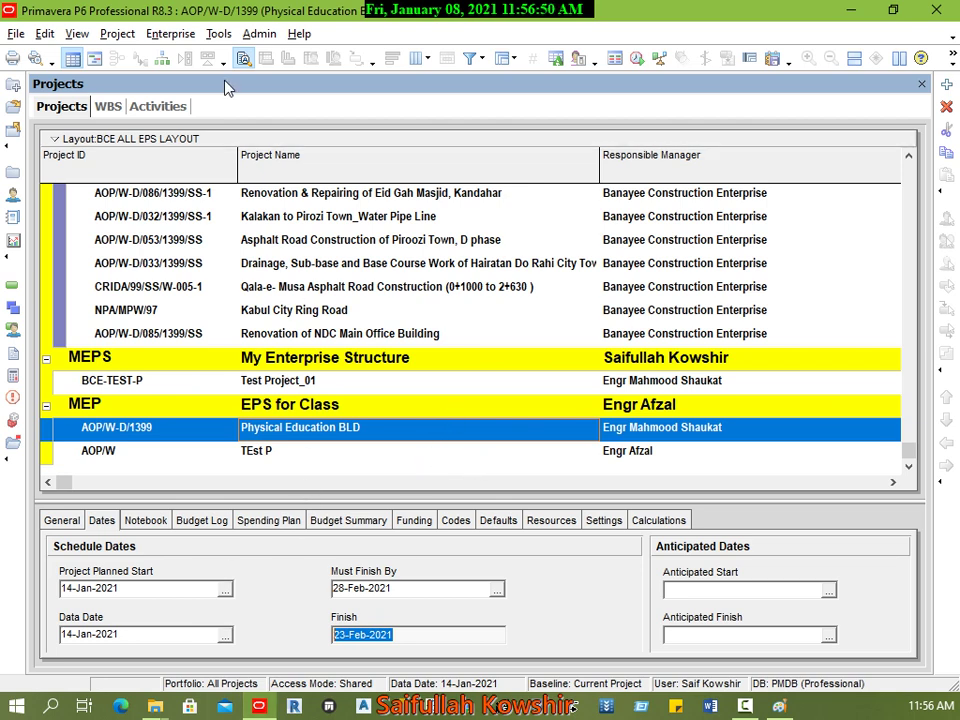
Check the total float and original duration of Final Inspection and Demobilization in the Close out phase
left_click(157, 105)
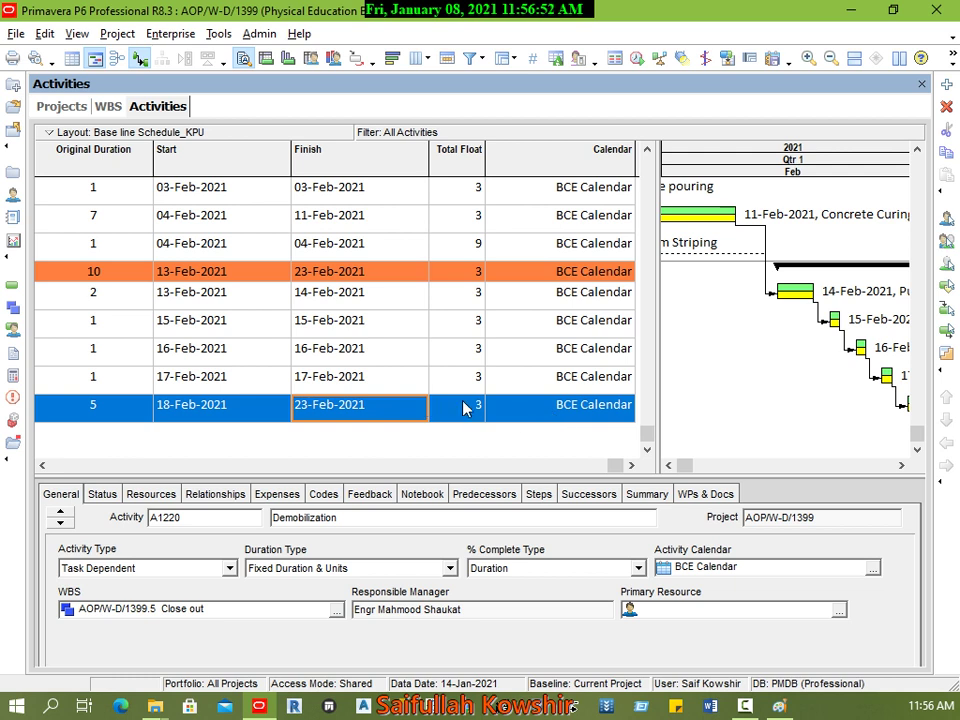
left_click(454, 384)
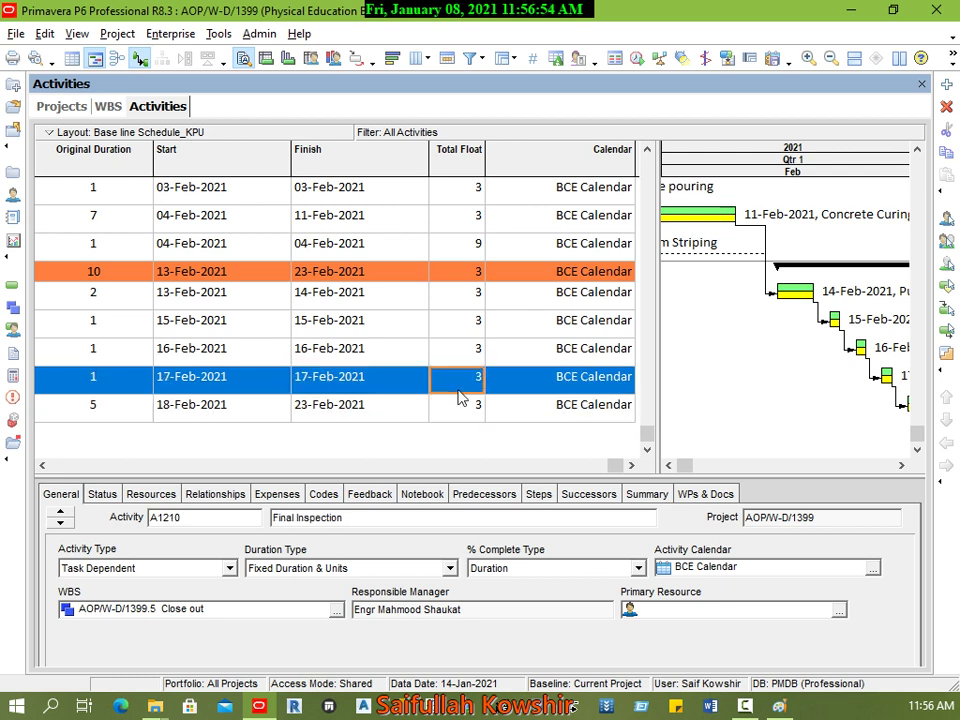
left_click(460, 412)
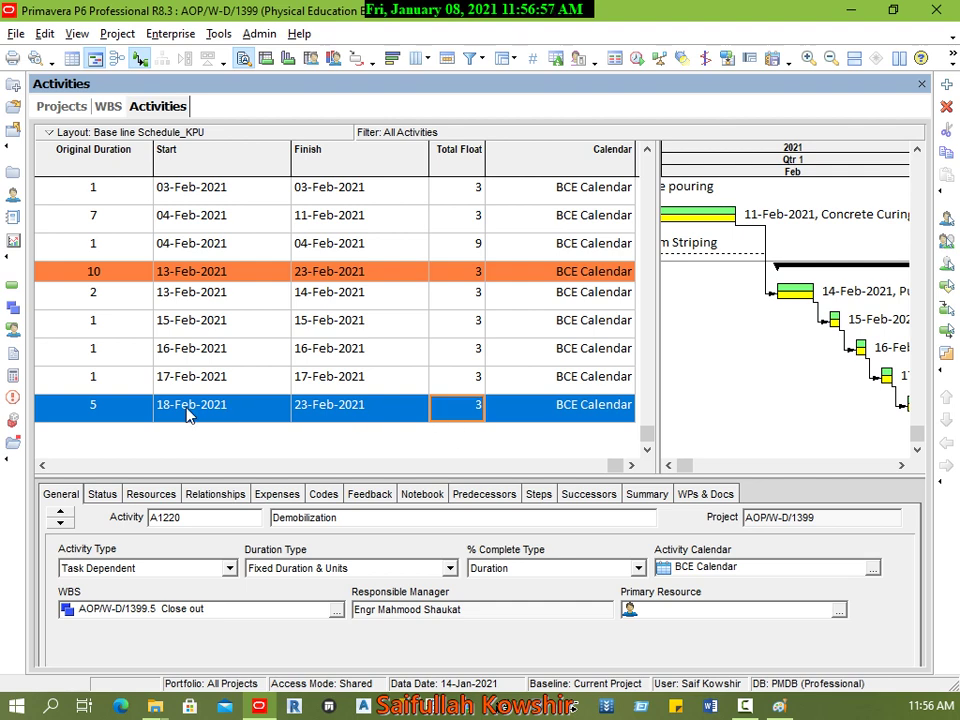
left_click(42, 465)
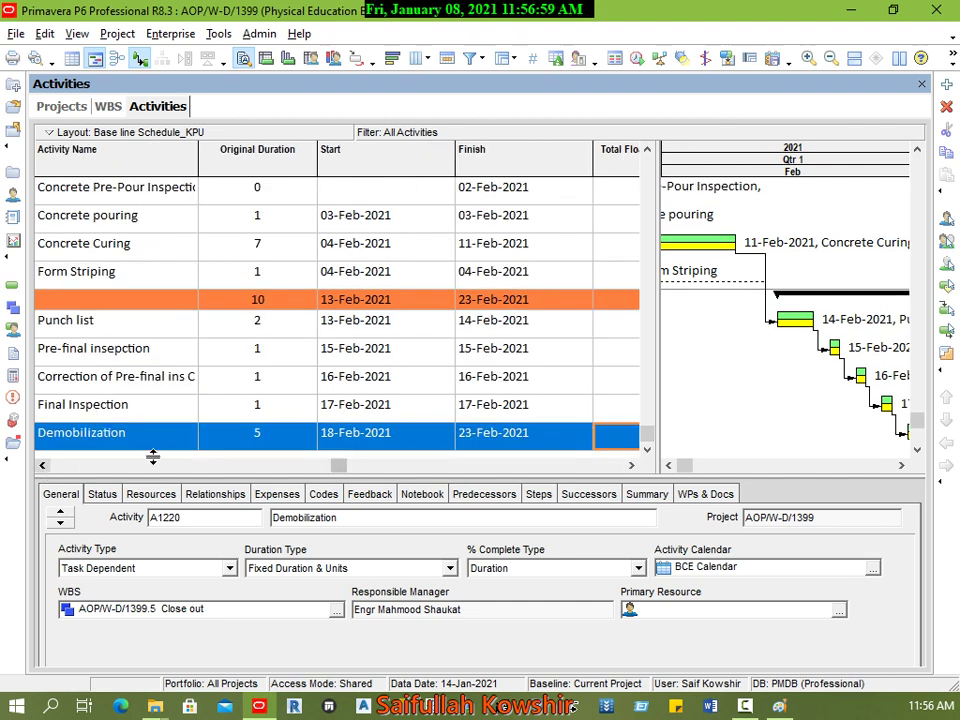
left_click(234, 413)
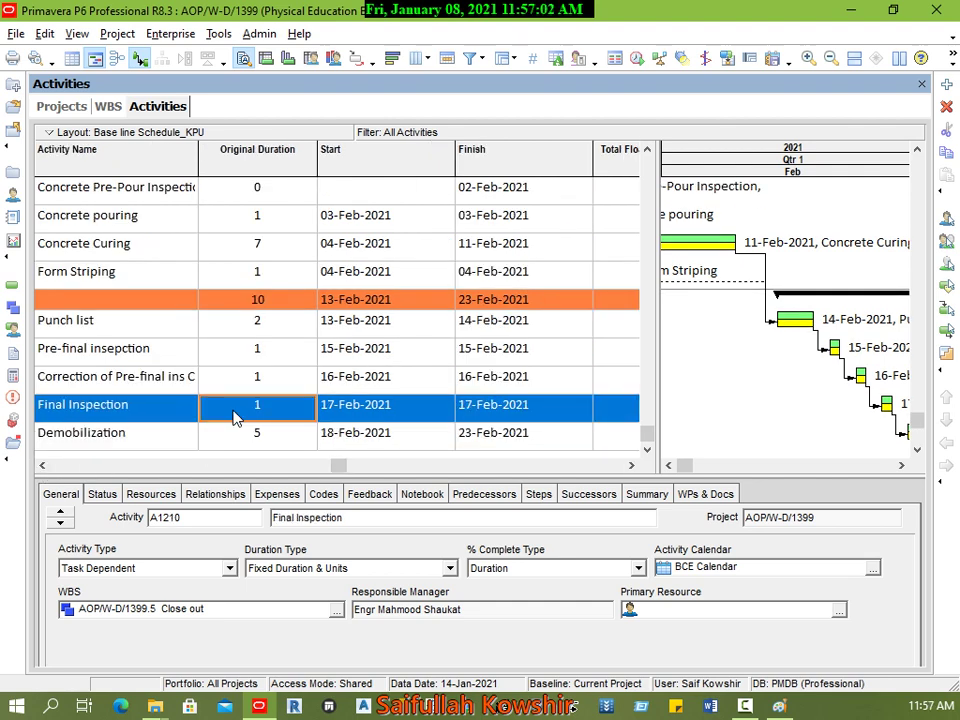
left_click(269, 436)
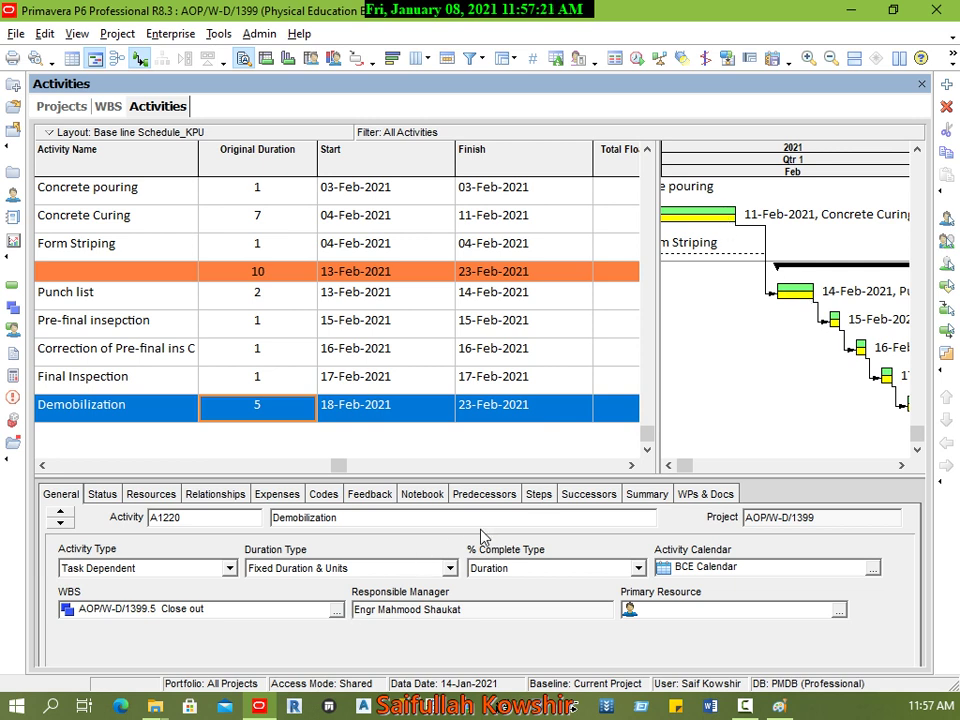
Search the Physical Education BLD project's details, from Calculations back to General, for the setting that defines critical activities
left_click(70, 108)
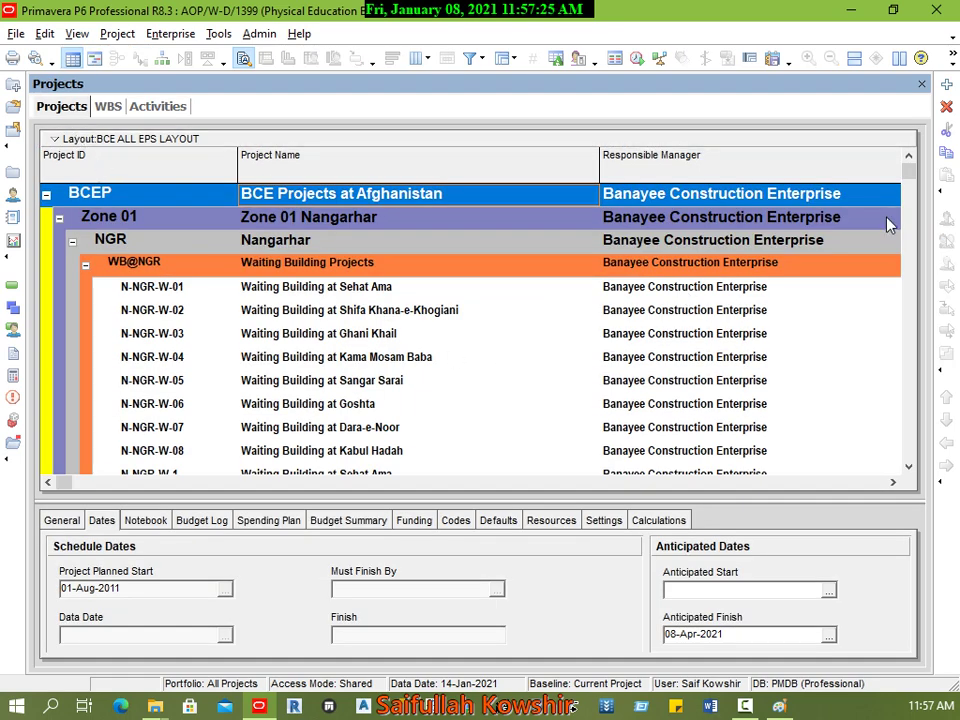
left_click_drag(907, 178, 908, 452)
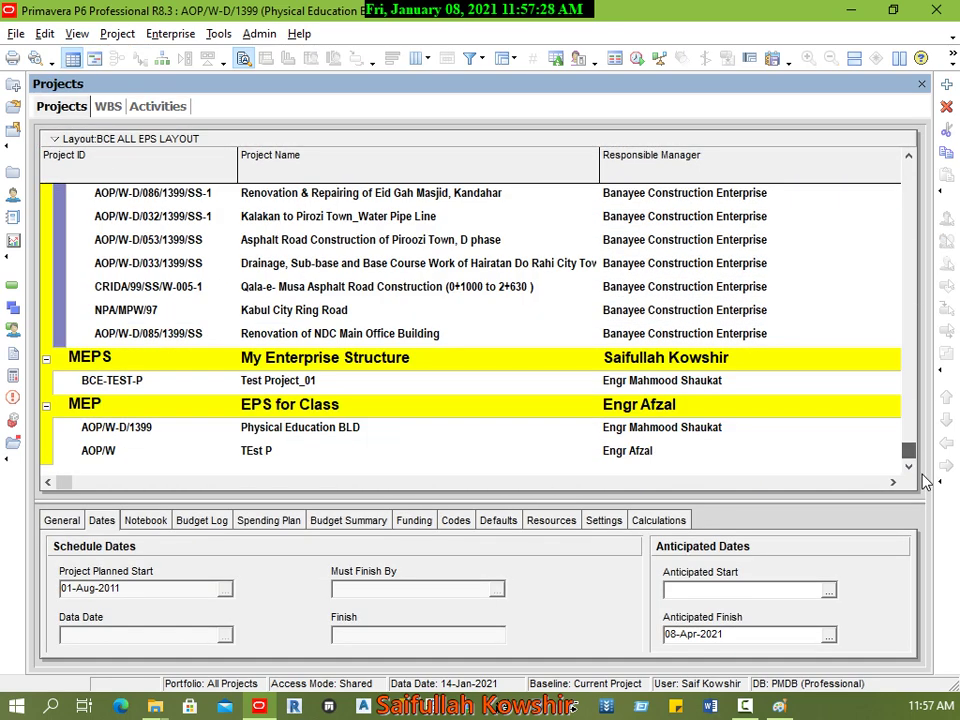
left_click(282, 431)
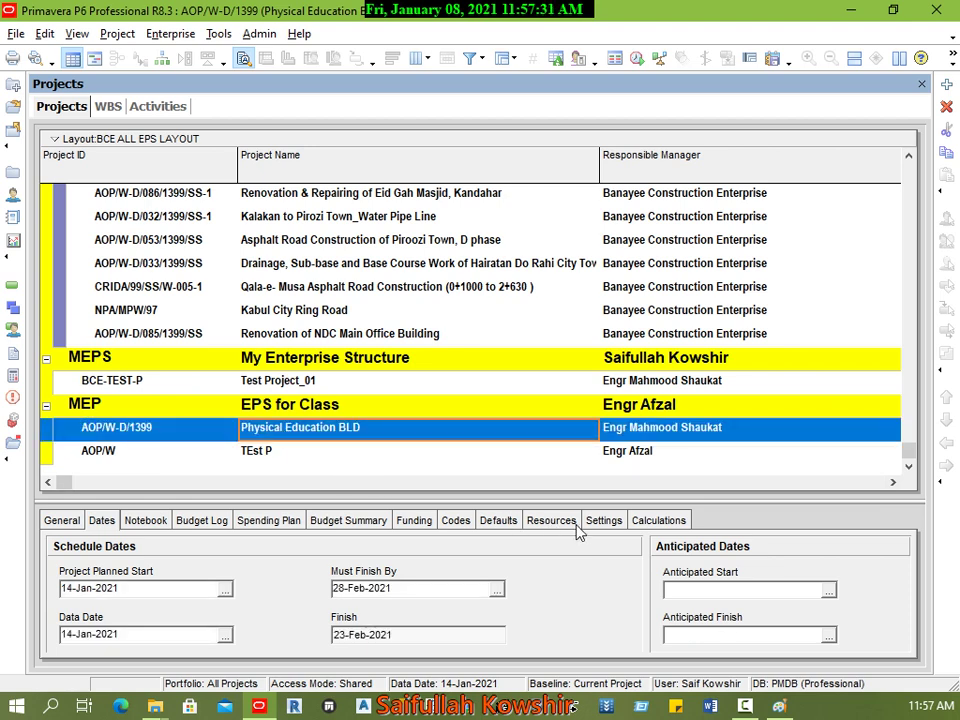
left_click(658, 521)
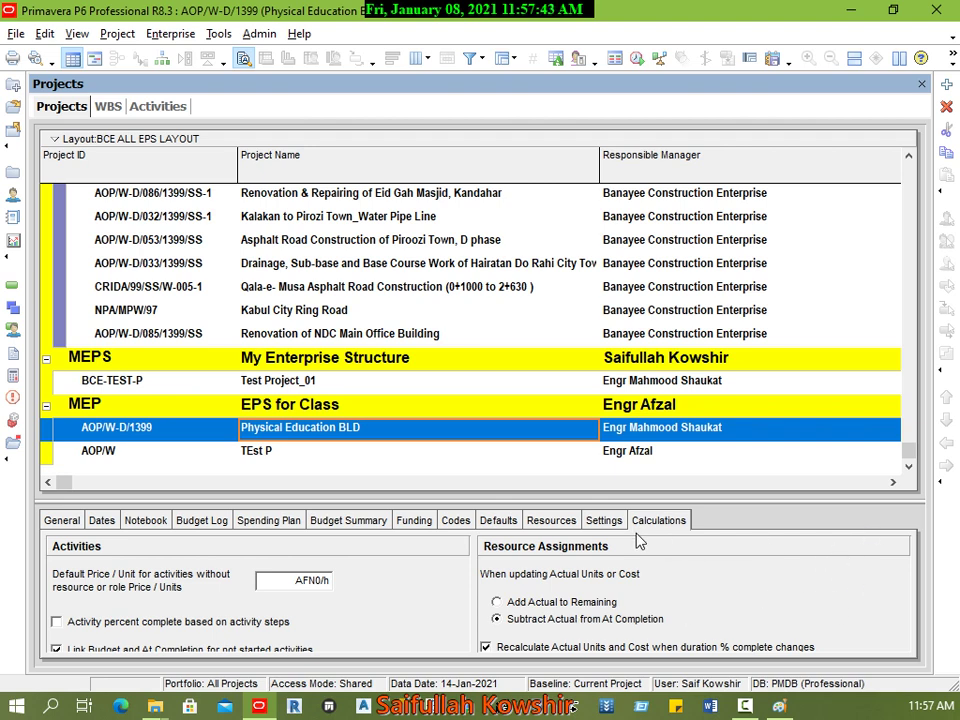
left_click(592, 521)
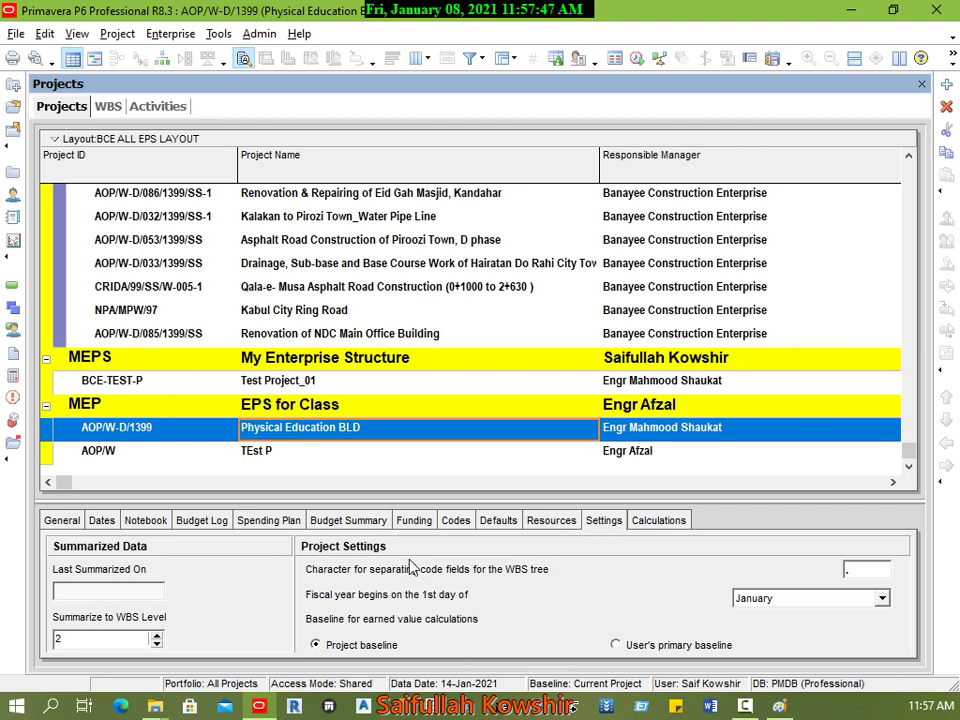
left_click(490, 523)
left_click(456, 522)
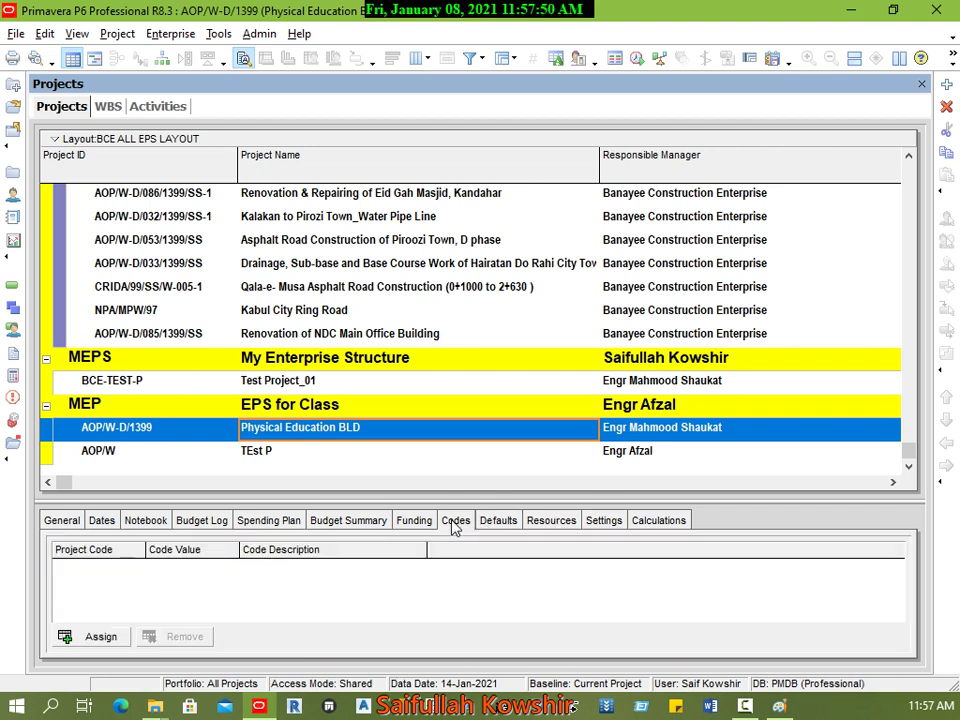
left_click(420, 522)
left_click(360, 524)
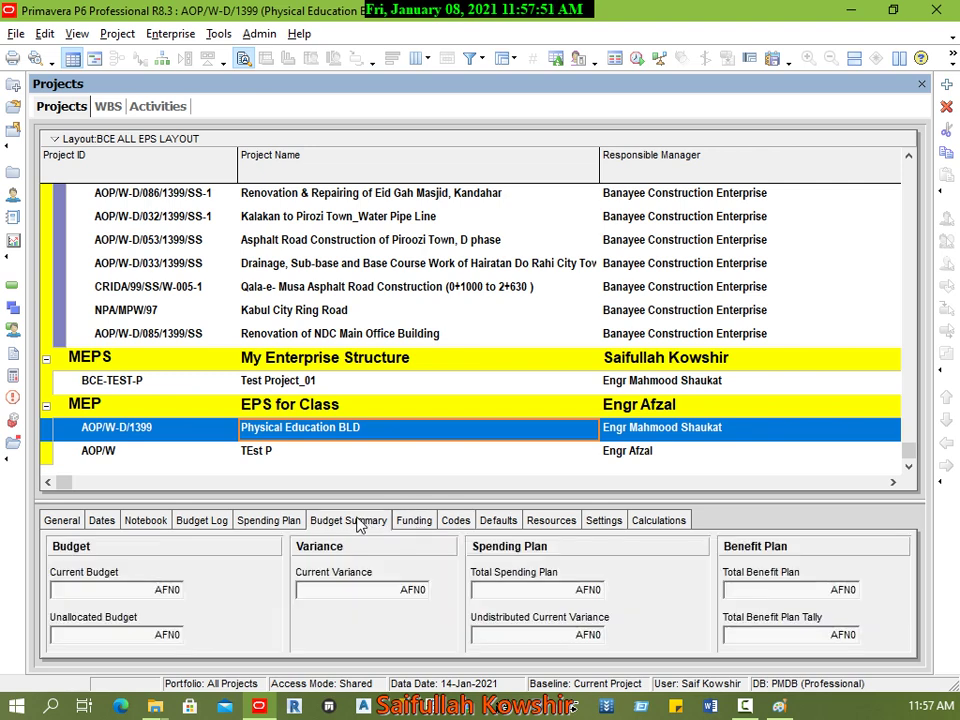
left_click(280, 523)
left_click(198, 522)
left_click(132, 524)
left_click(102, 521)
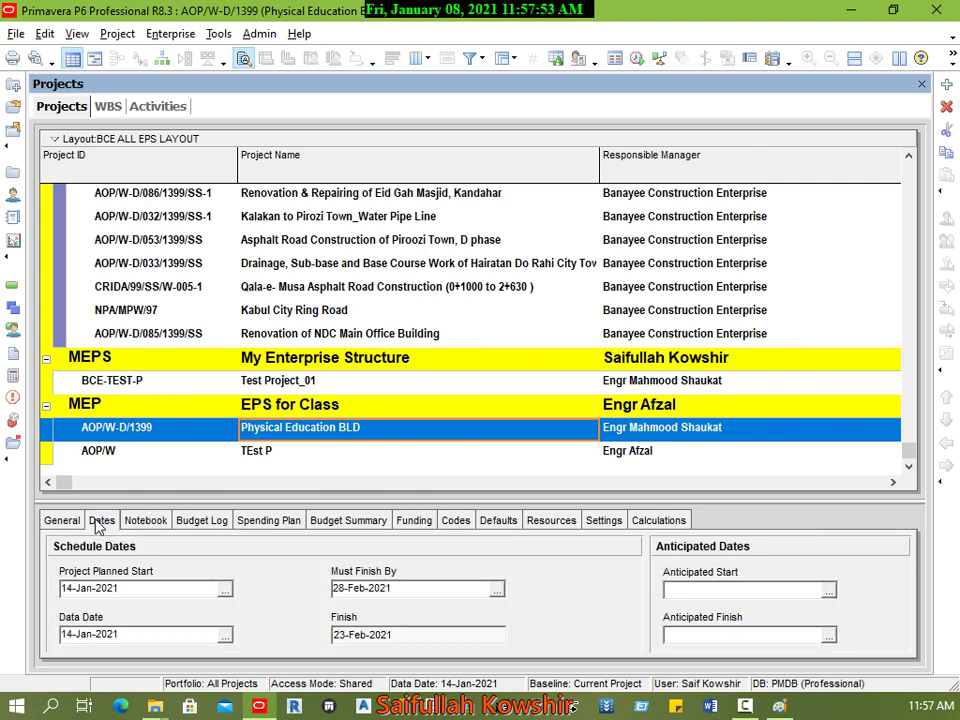
left_click(60, 522)
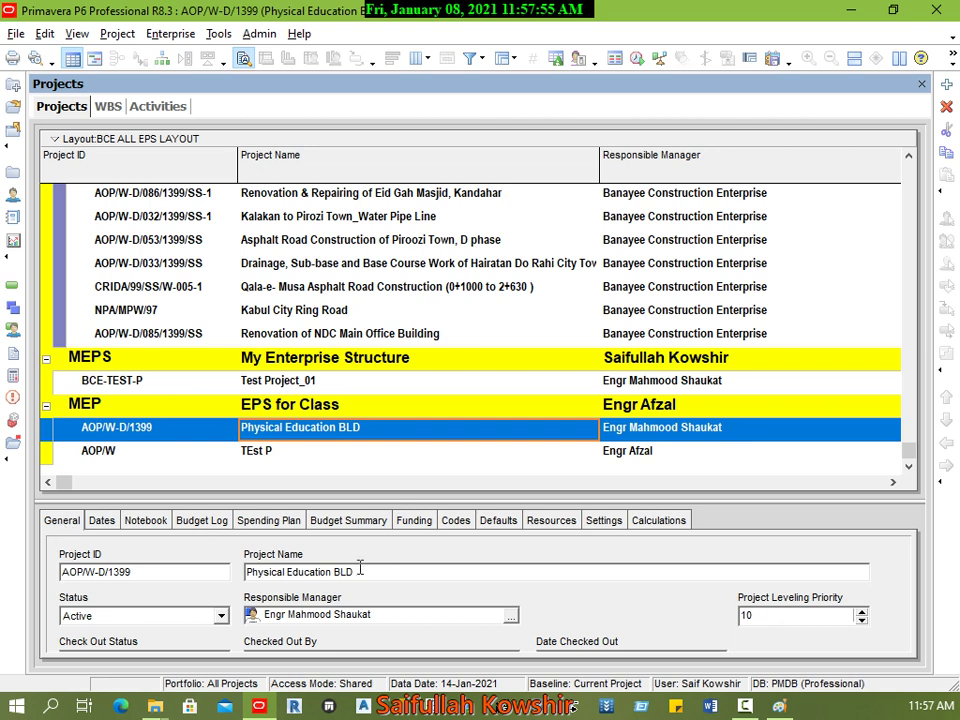
Enlarge the project details area and examine the Total Float limit under Define Critical Activities
left_click_drag(429, 503, 432, 430)
left_click(652, 455)
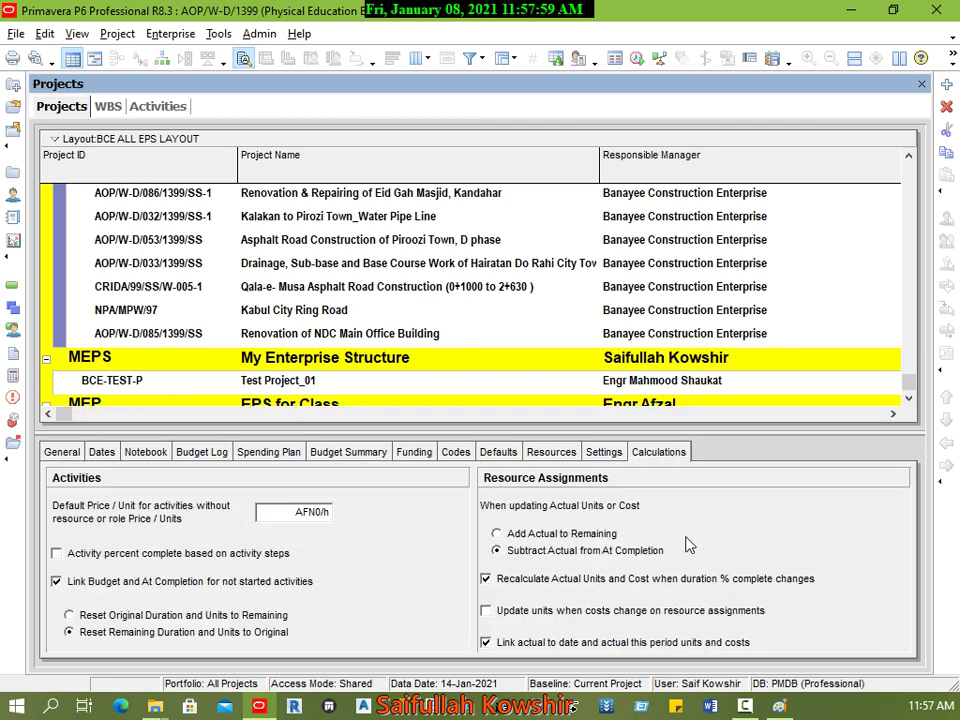
scroll(505, 633, "down", 1)
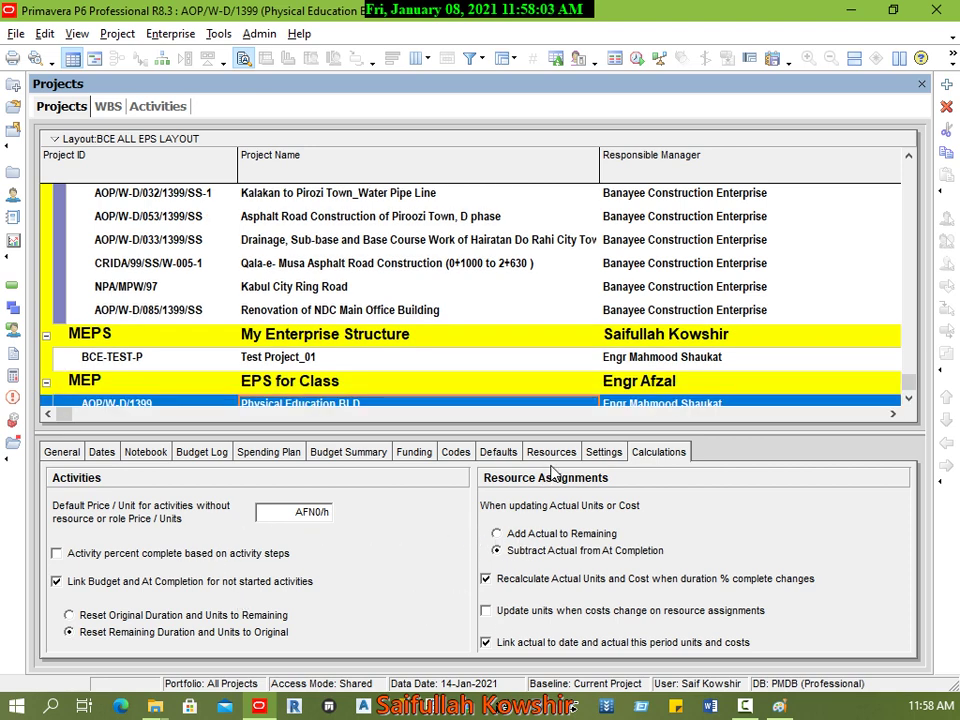
left_click(601, 456)
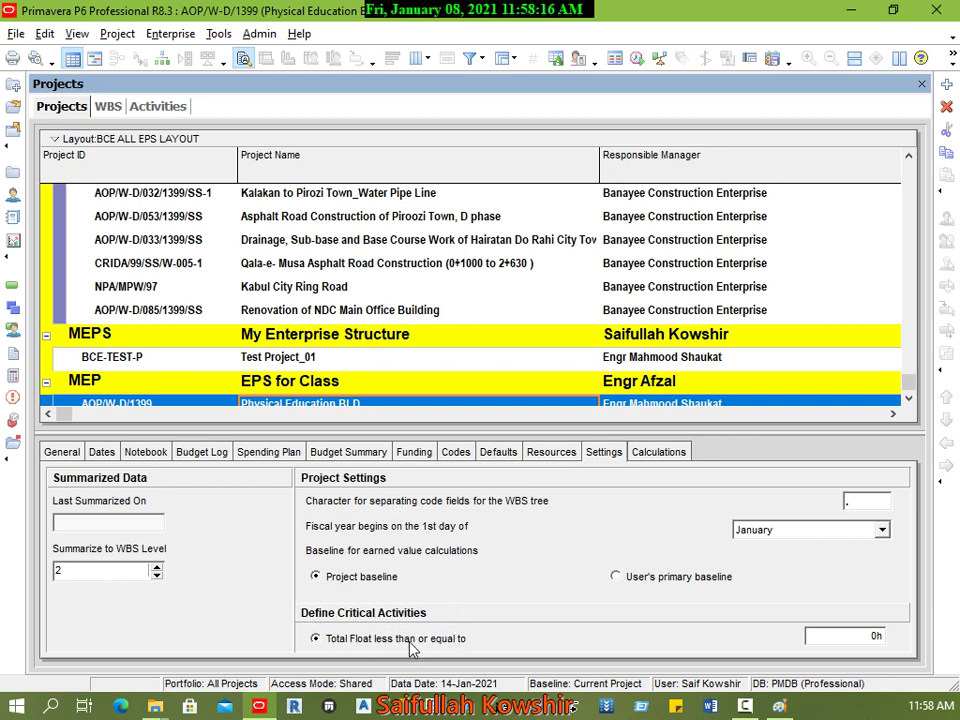
left_click(866, 635)
double_click(866, 635)
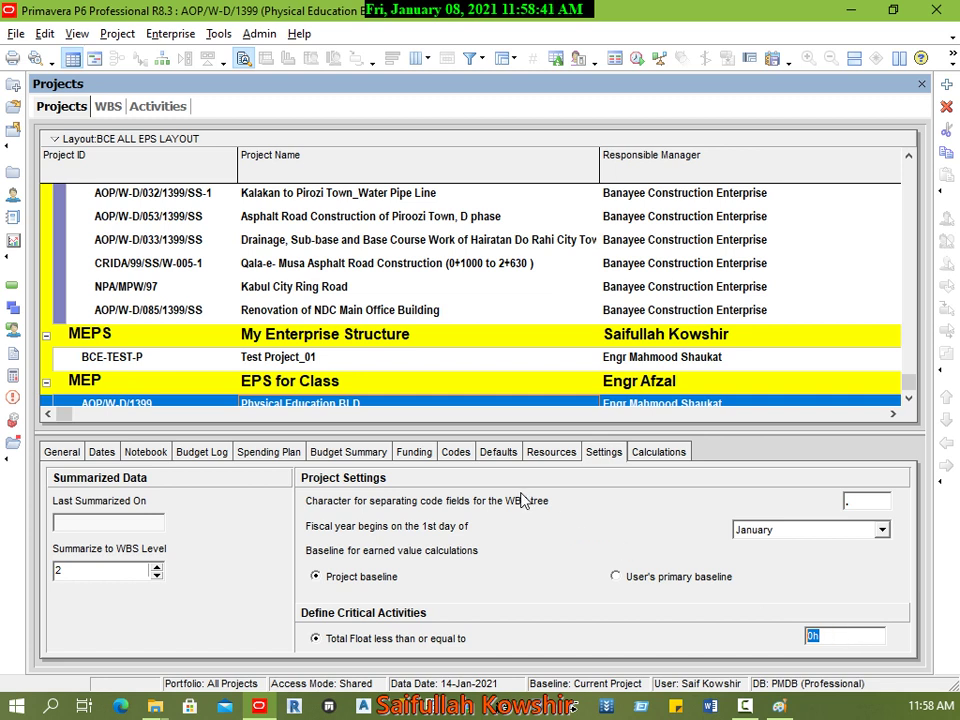
Look through the Physical Education BLD project's Calculations, Defaults, Codes, funding, budget, Notebook, Dates and General details for settings related to critical activities
left_click(651, 453)
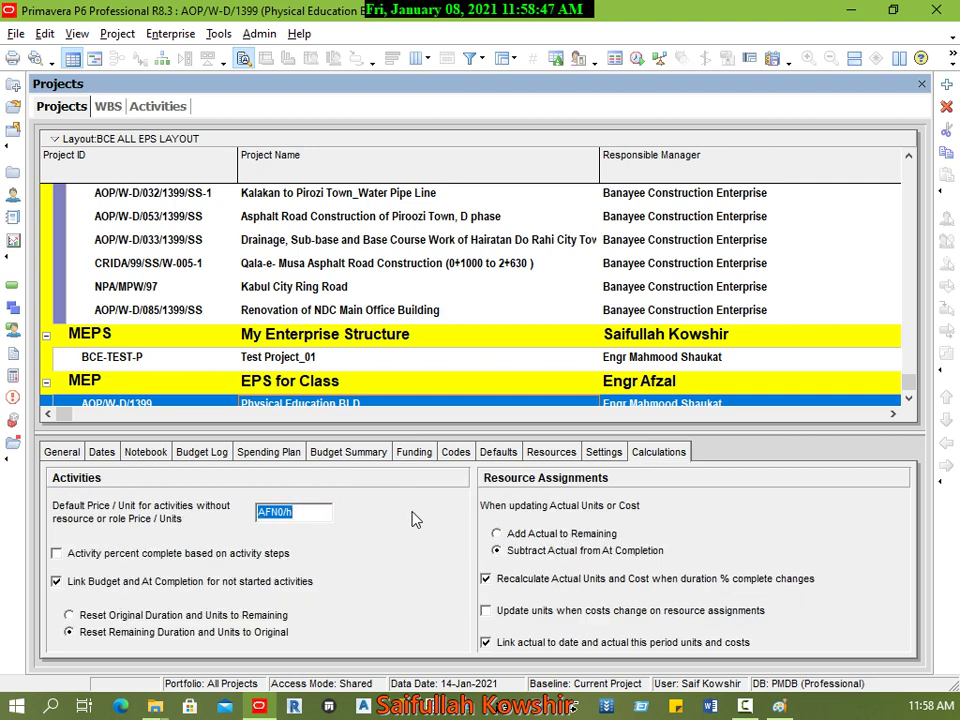
left_click(500, 453)
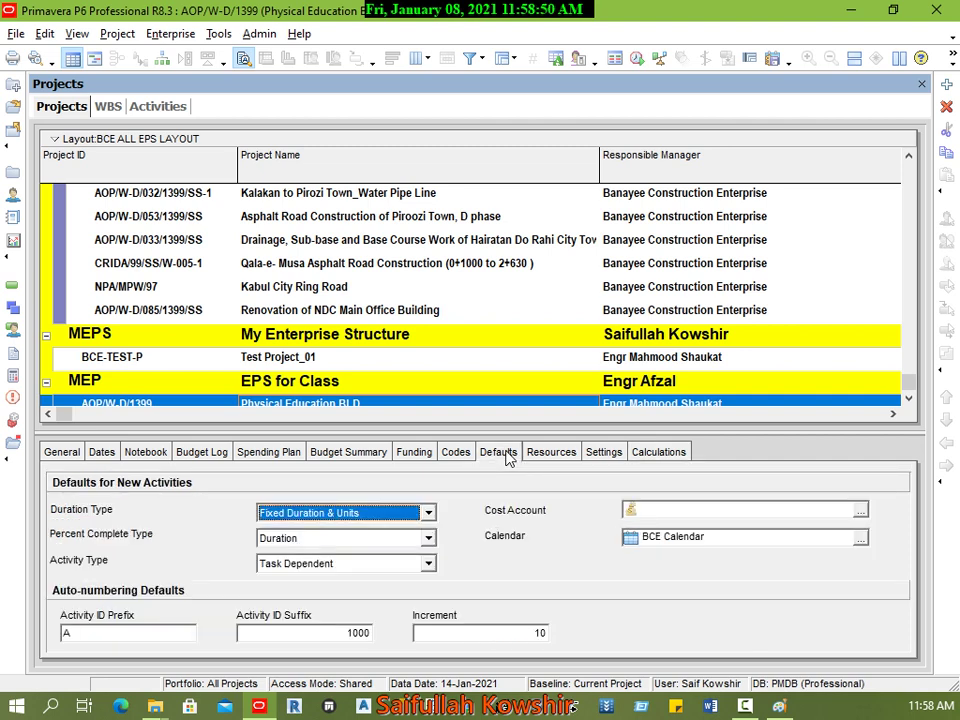
left_click(450, 453)
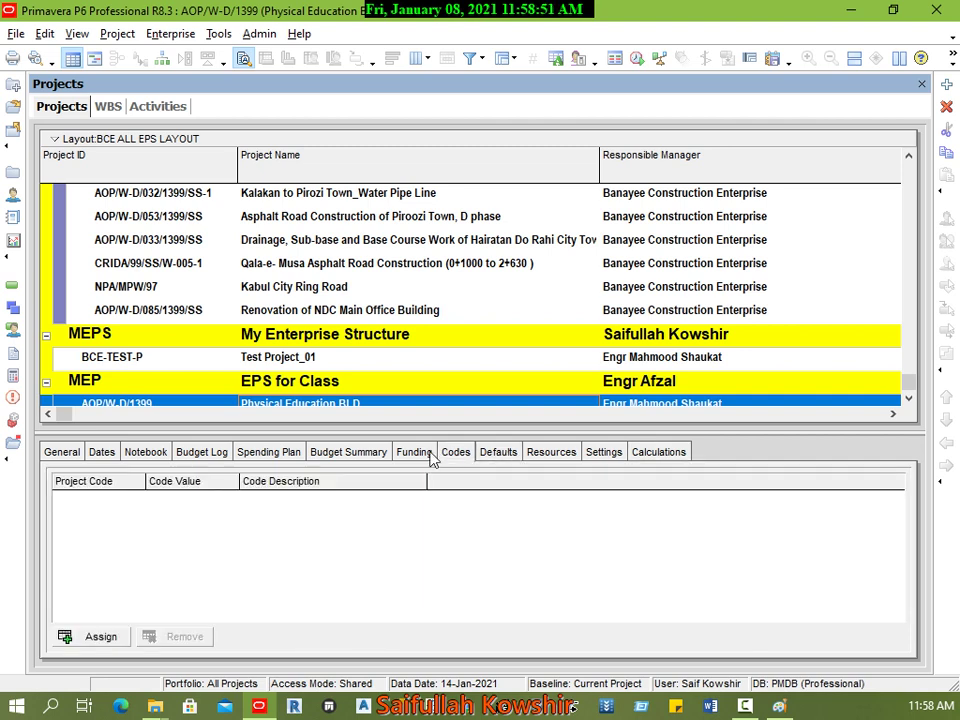
left_click(413, 453)
left_click(358, 453)
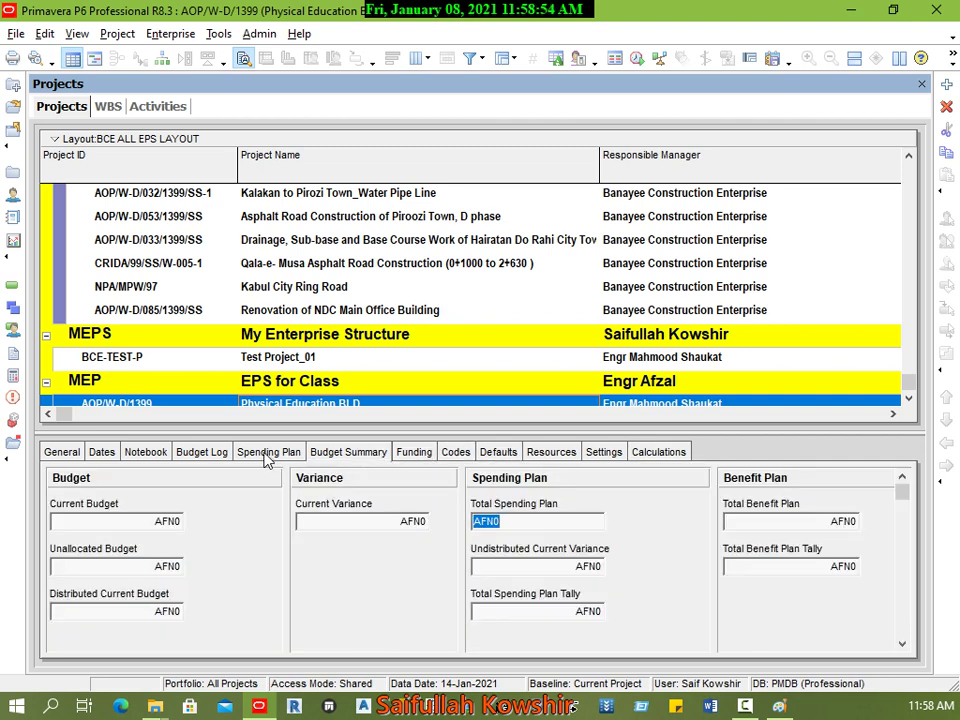
left_click(270, 453)
left_click(200, 453)
left_click(145, 453)
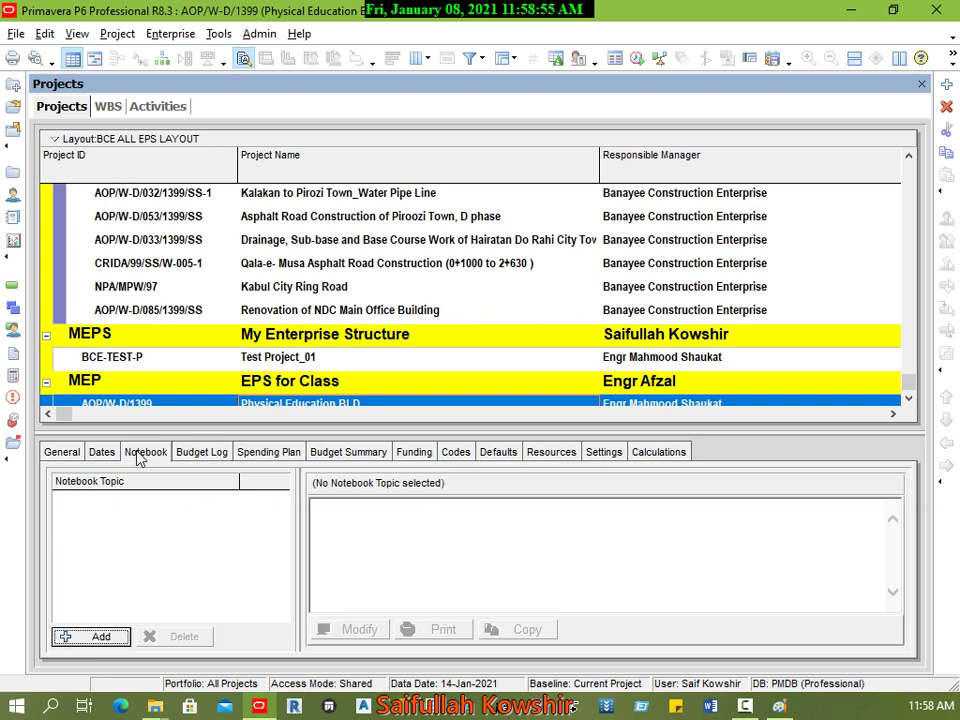
left_click(101, 453)
left_click(78, 456)
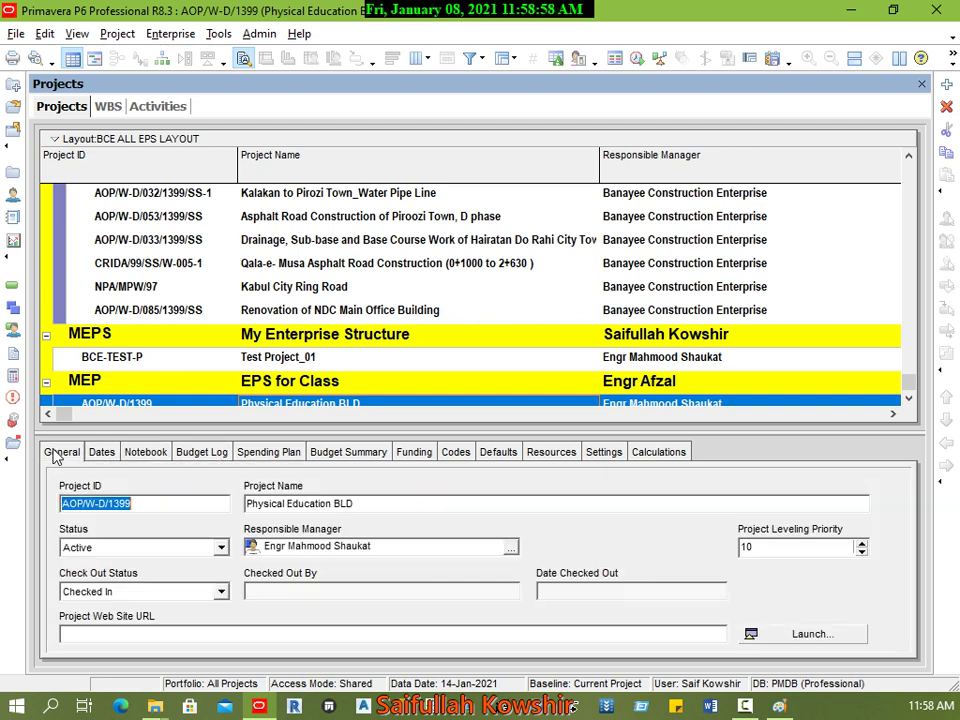
Check which project detail pages are available and which are displayed in the Customize Project Details list
left_click(658, 452)
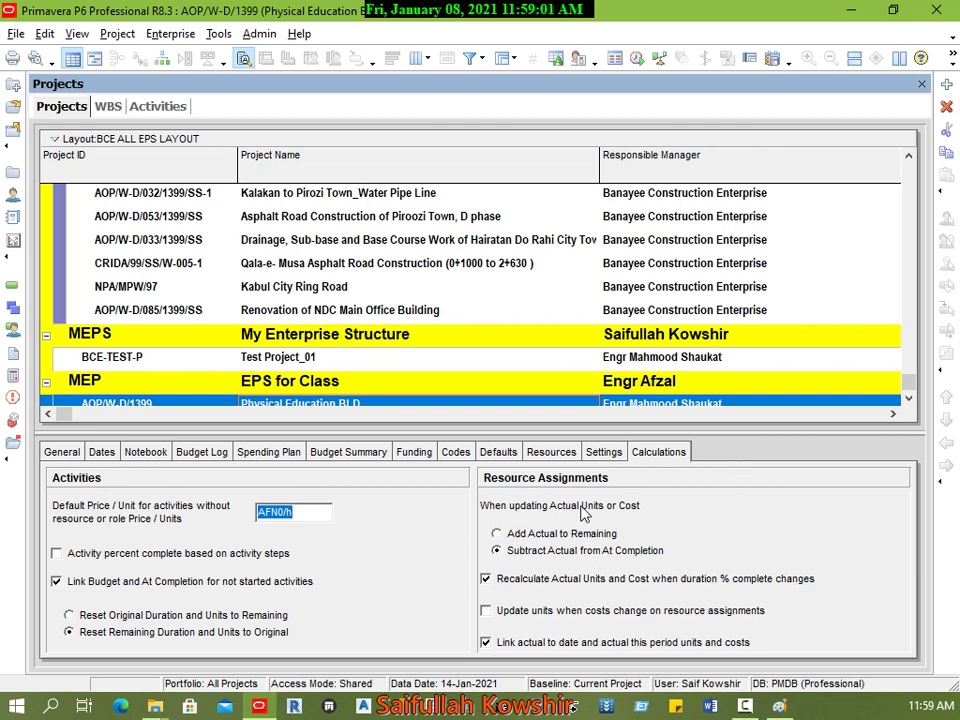
right_click(746, 449)
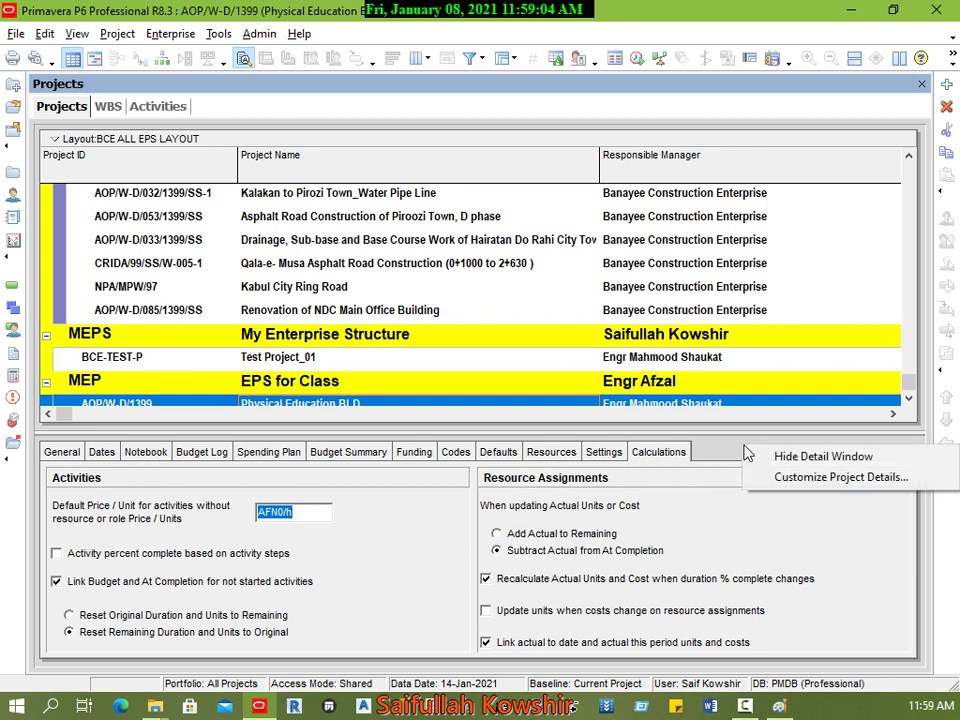
left_click(811, 480)
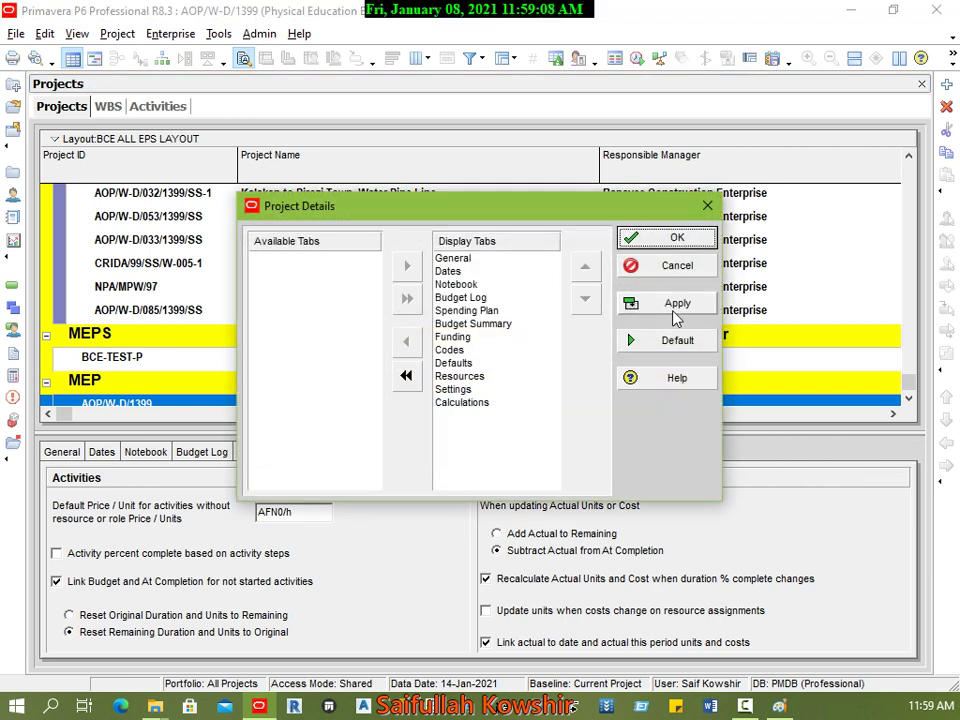
left_click(690, 240)
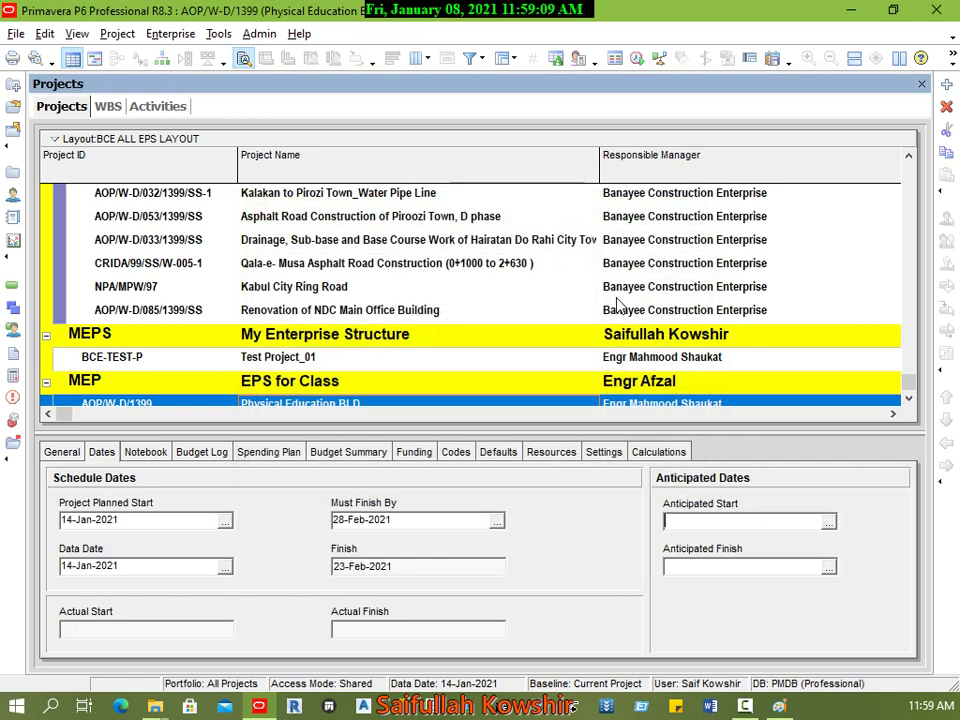
Reselect the Physical Education BLD project and examine its calculation settings for activities and resource assignments
left_click(648, 452)
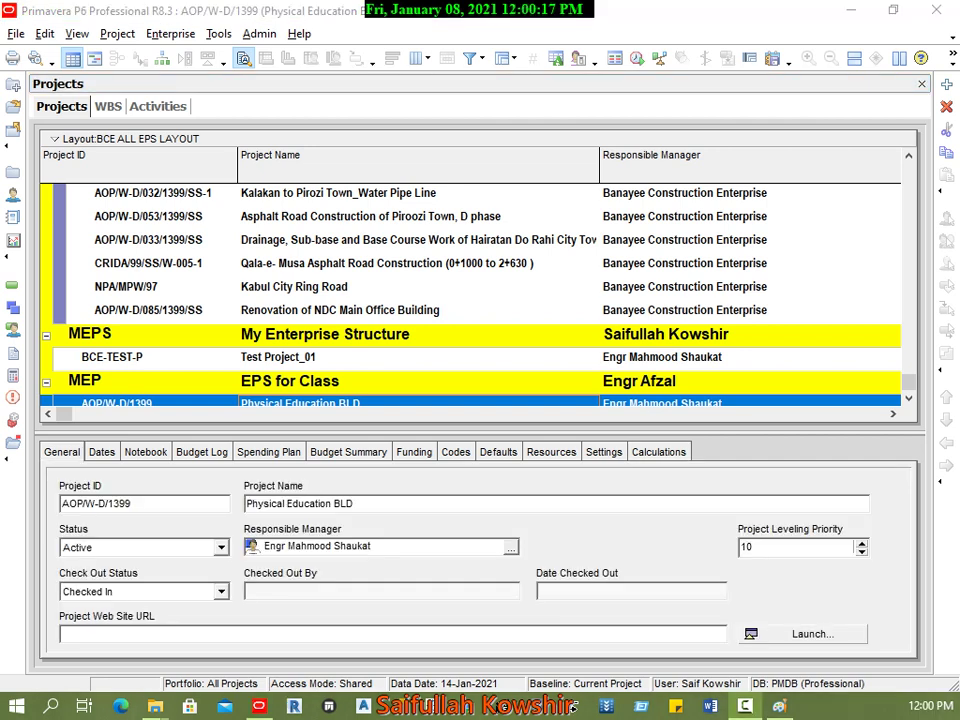
left_click(320, 364)
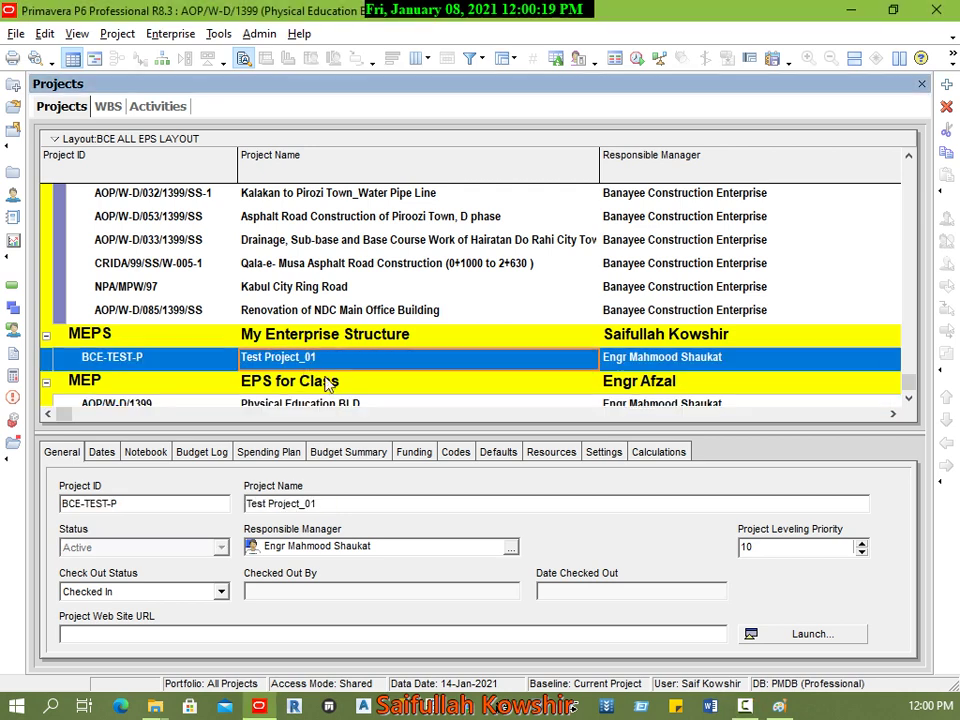
left_click(332, 402)
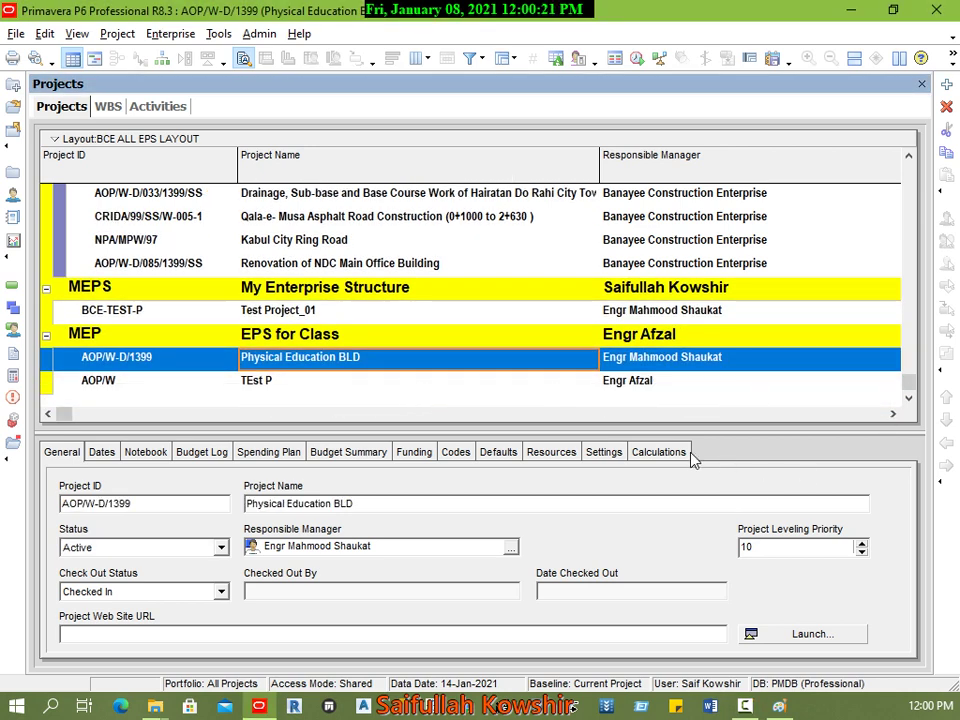
left_click(670, 455)
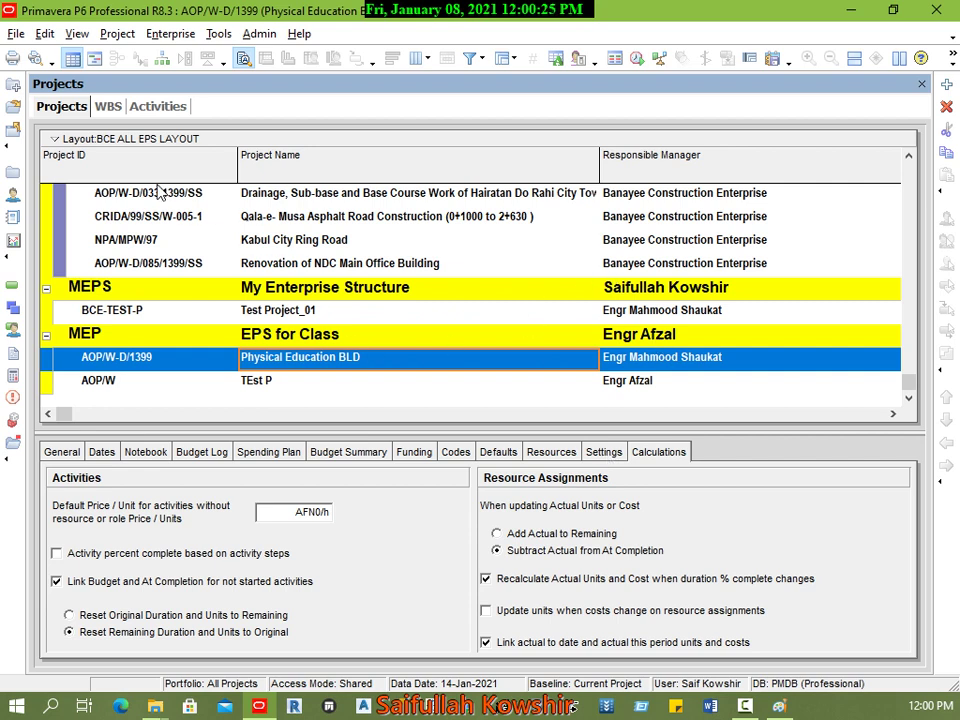
Set the Demobilization activity's original duration to 8 and widen the activity table to show the full Total Float column
left_click(168, 110)
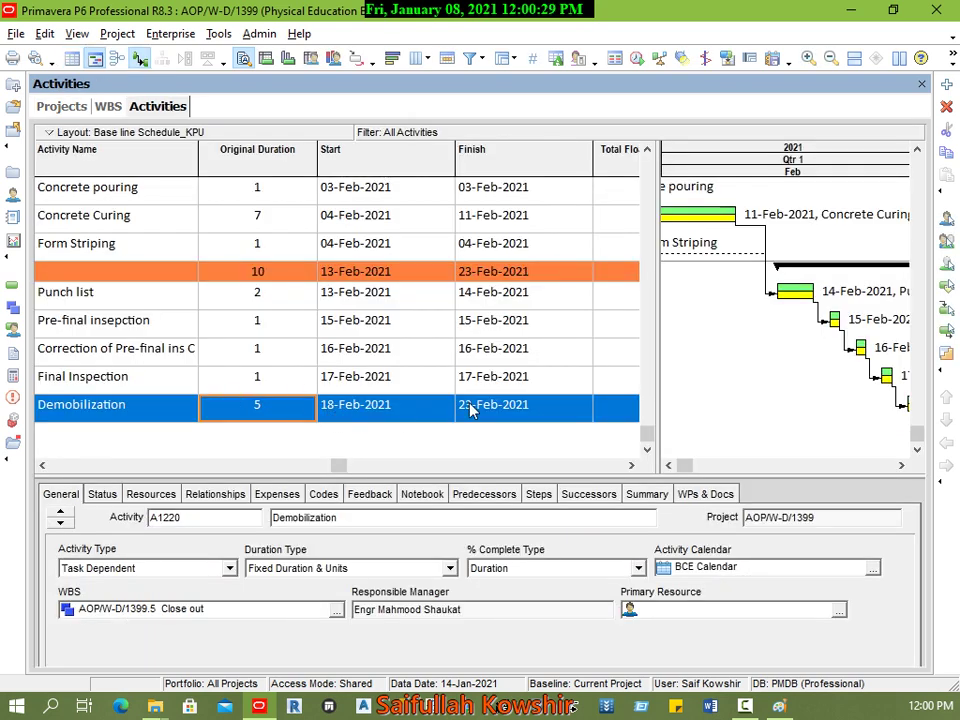
left_click(271, 405)
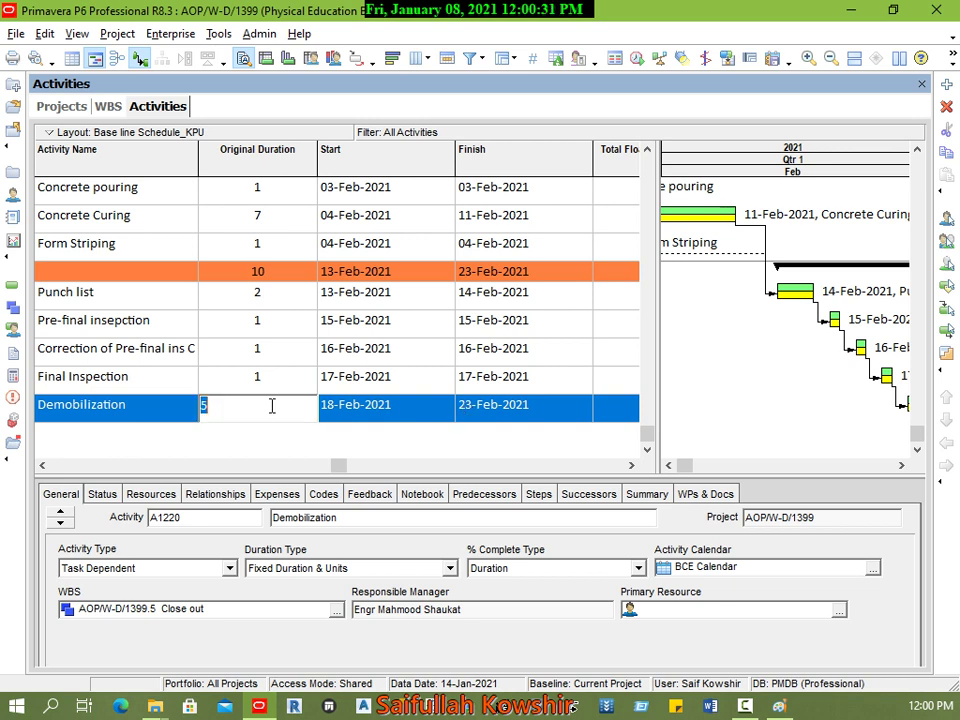
type("8")
left_click(347, 410)
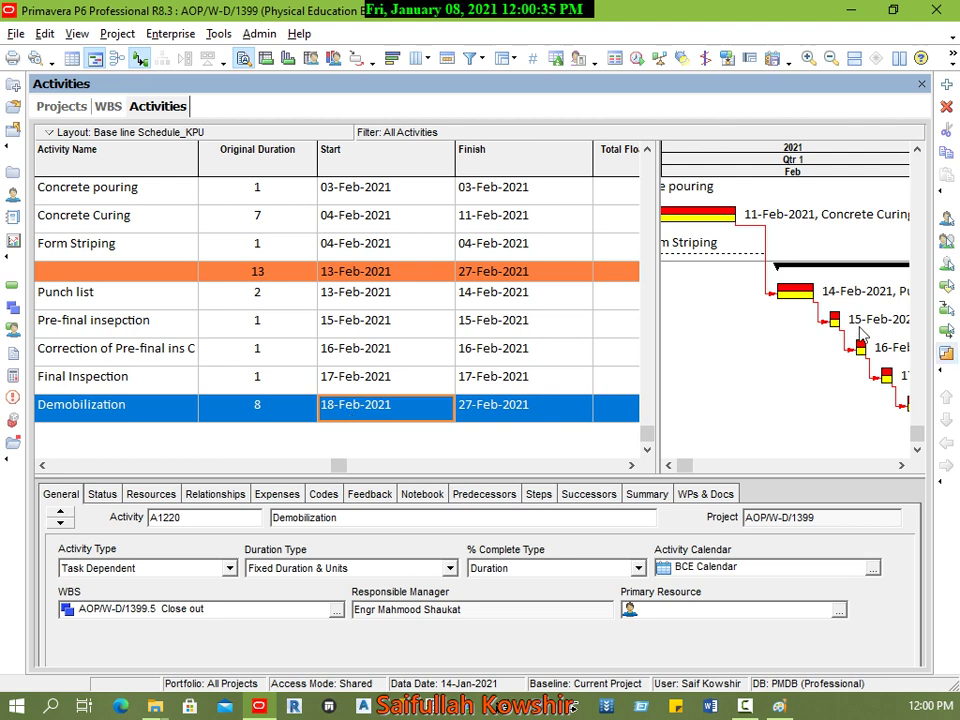
scroll(744, 302, "up", 10)
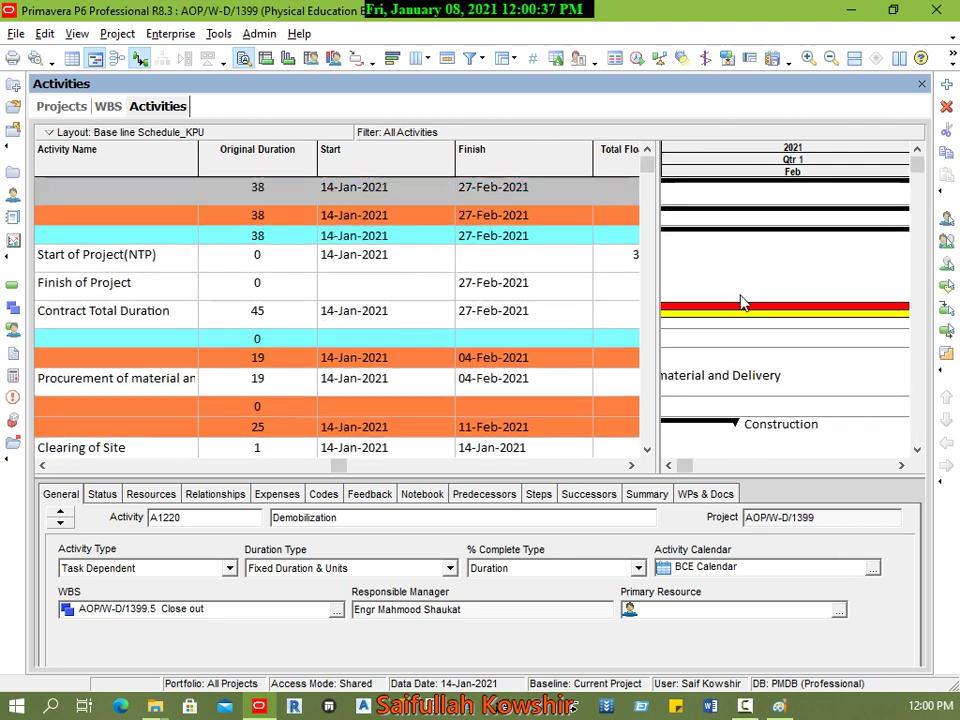
left_click_drag(656, 328, 772, 328)
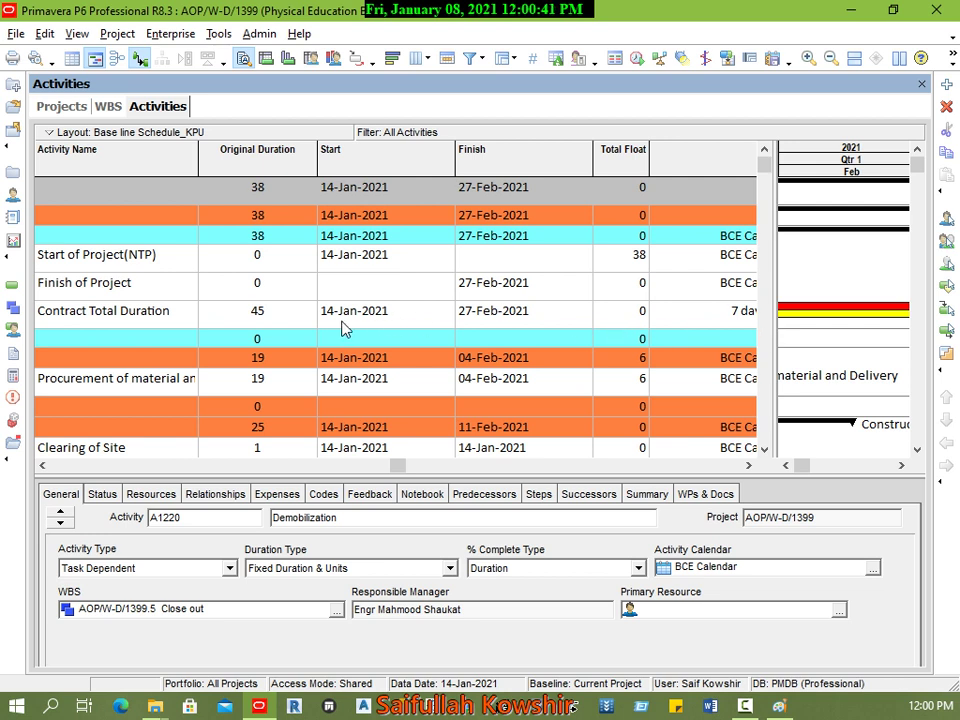